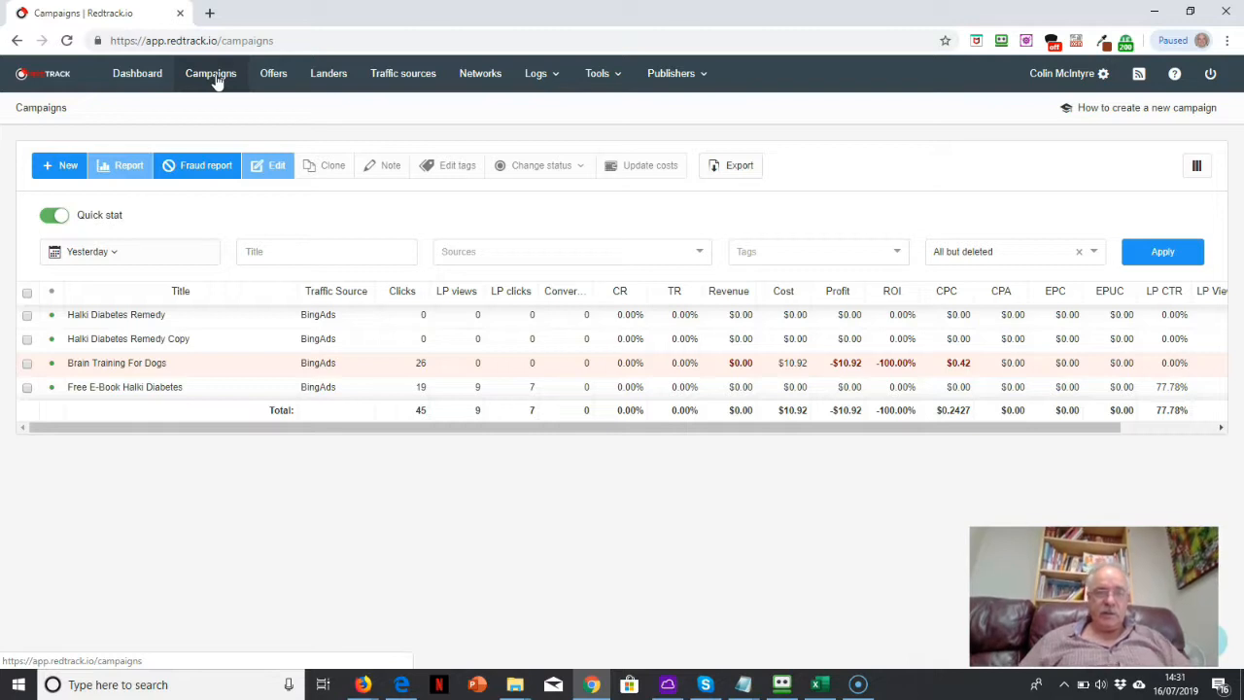
# - Open the Brain Training For Dogs campaign for editing and review its click URL and traffic streams
pyautogui.click(216, 78)
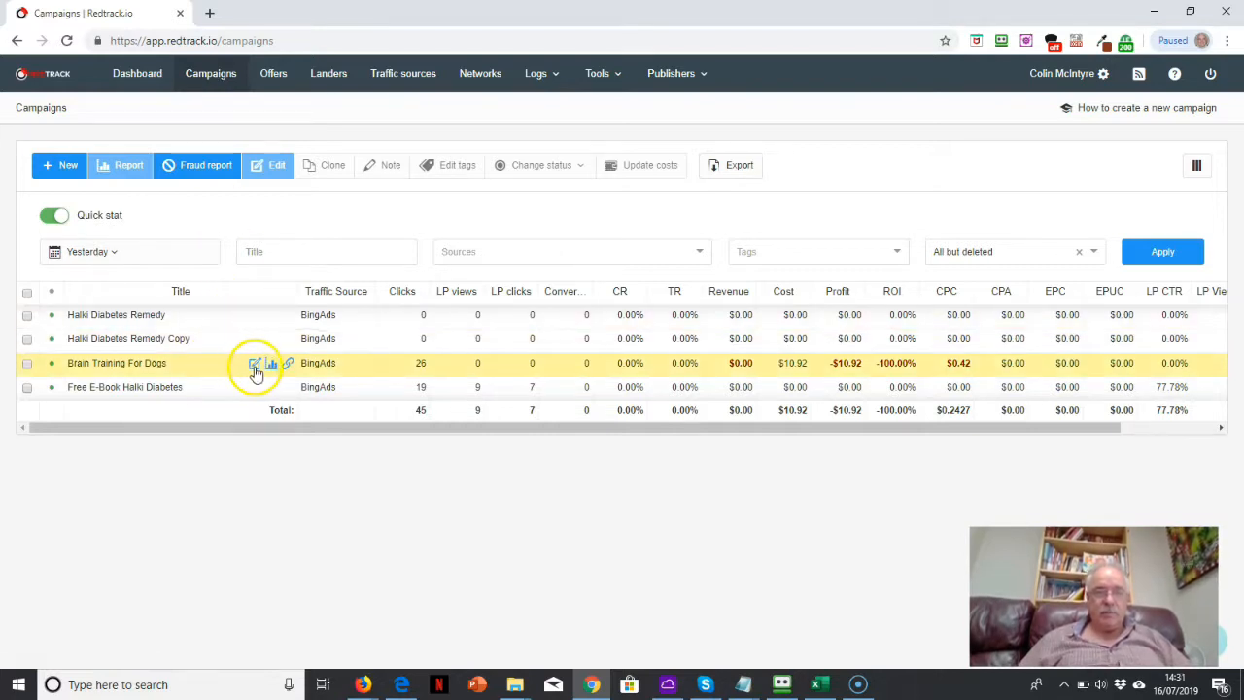
pyautogui.click(257, 372)
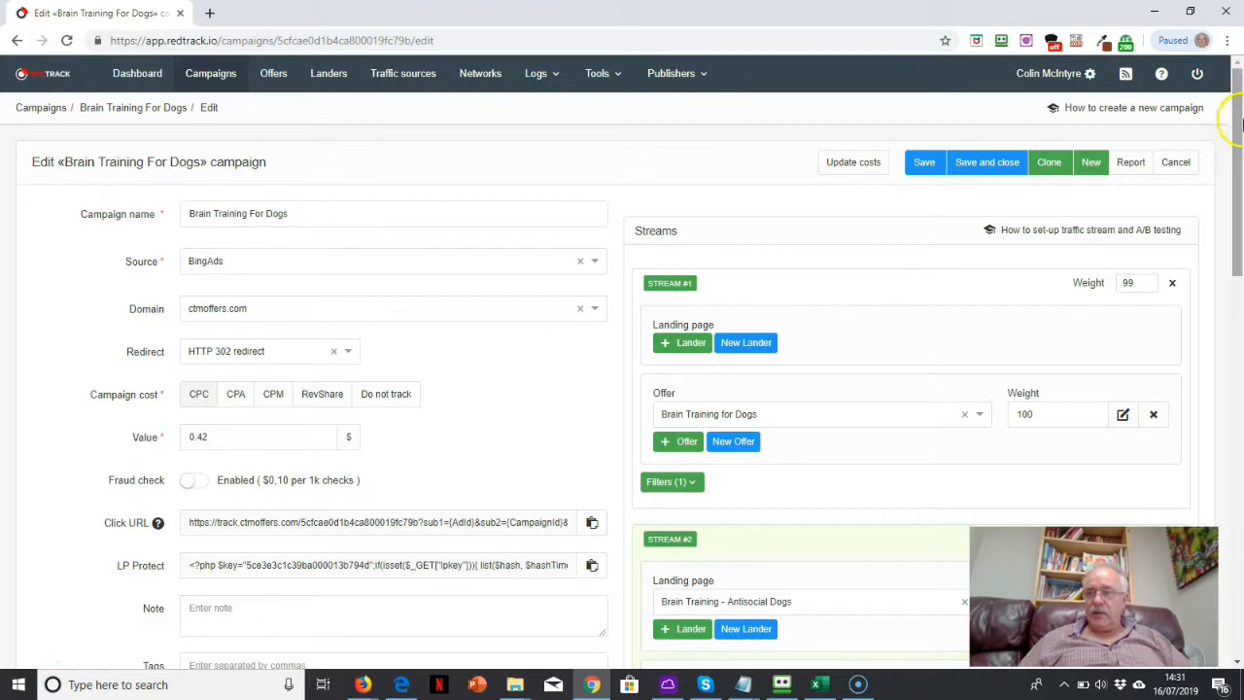
pyautogui.moveTo(1238, 124); pyautogui.dragTo(1239, 171)
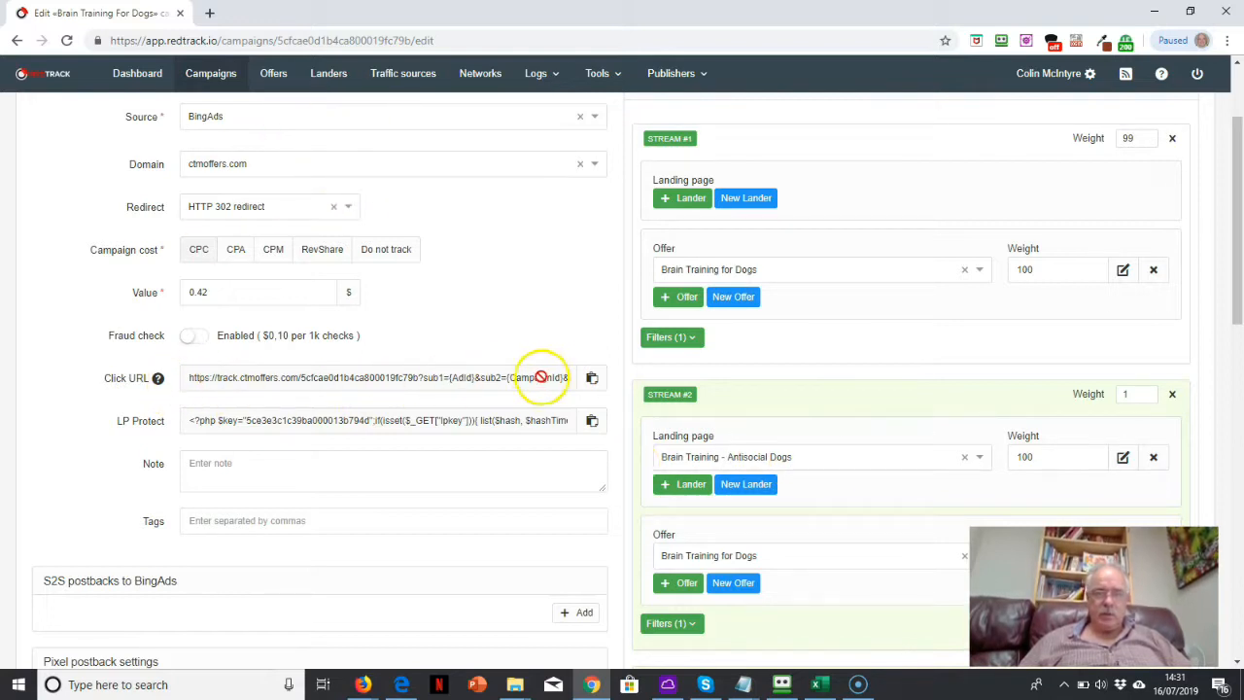
# - Open the landers list in a separate browser tab and view the edit page of the Brain Training - Antisocial Dogs lander
pyautogui.rightClick(326, 82)
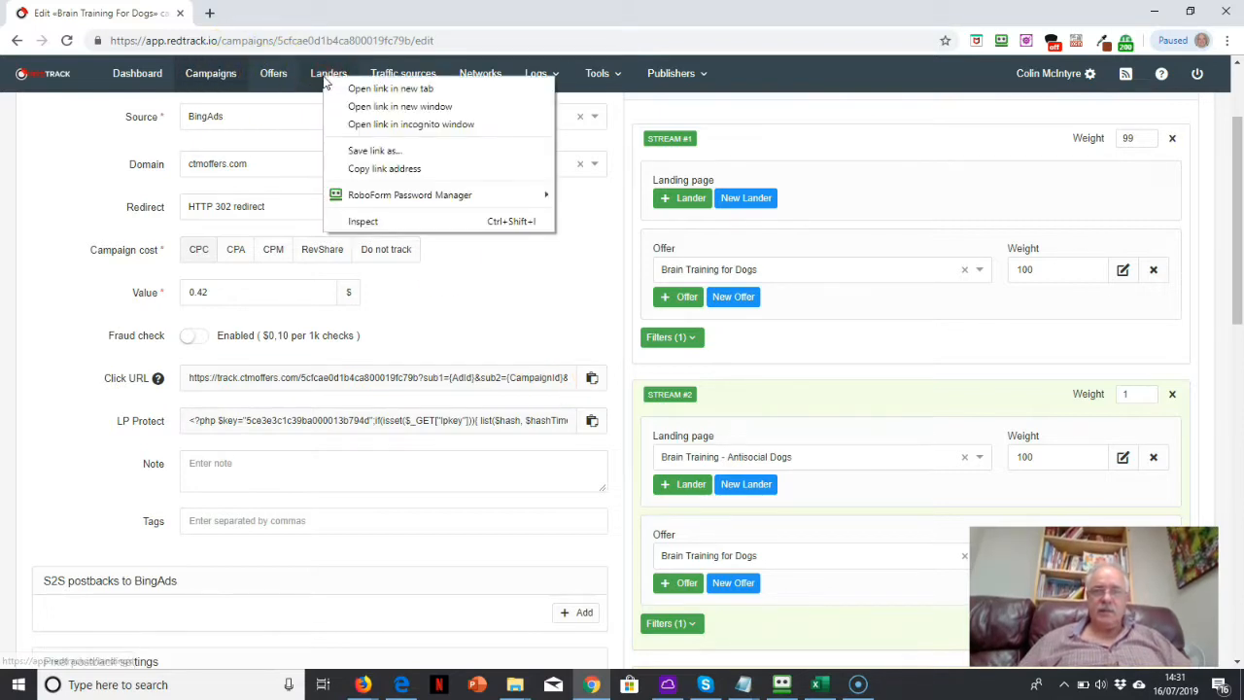
pyautogui.click(381, 91)
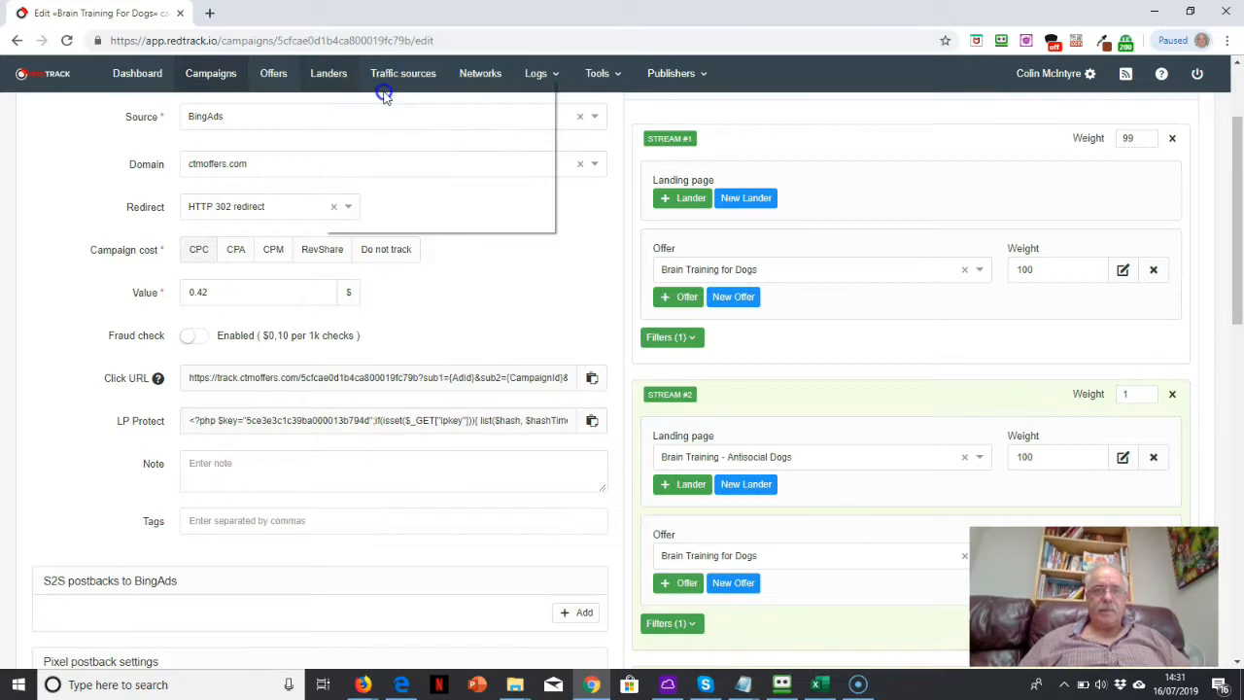
pyautogui.click(335, 19)
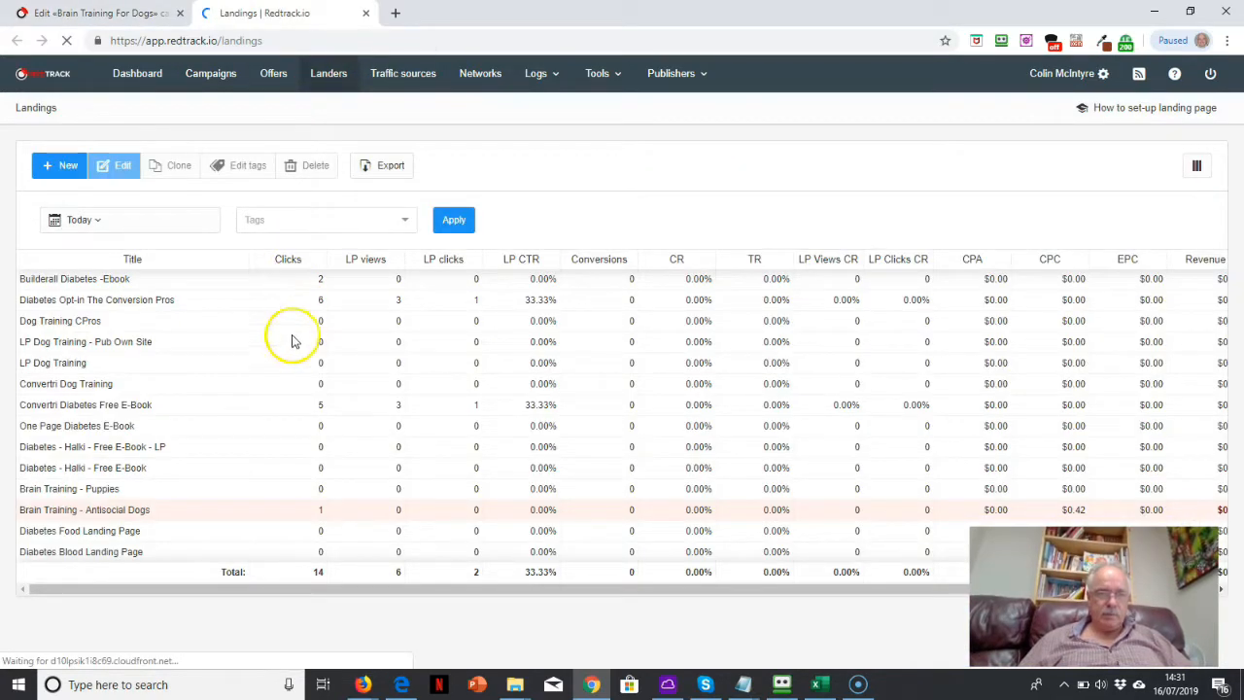
pyautogui.click(241, 512)
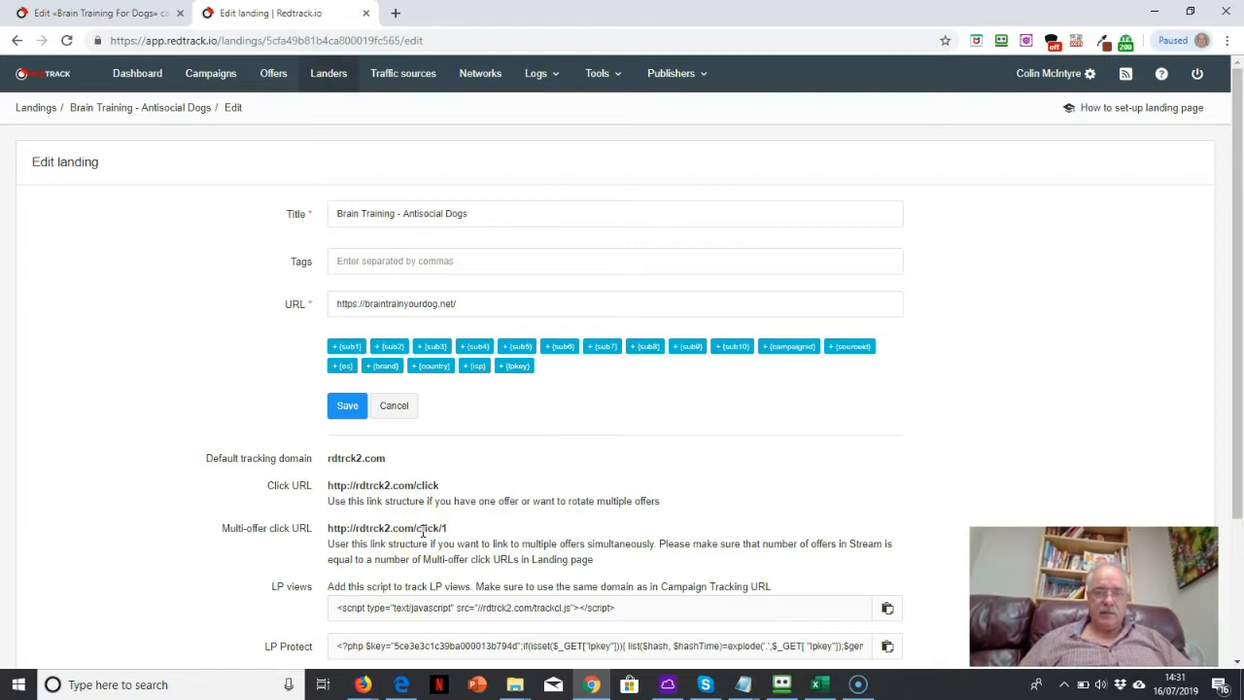
# - Switch to Microsoft Advertising in Firefox, open the "Solve Bad Dog Behaviors" ad for editing, and expand its ad URL options
pyautogui.click(364, 685)
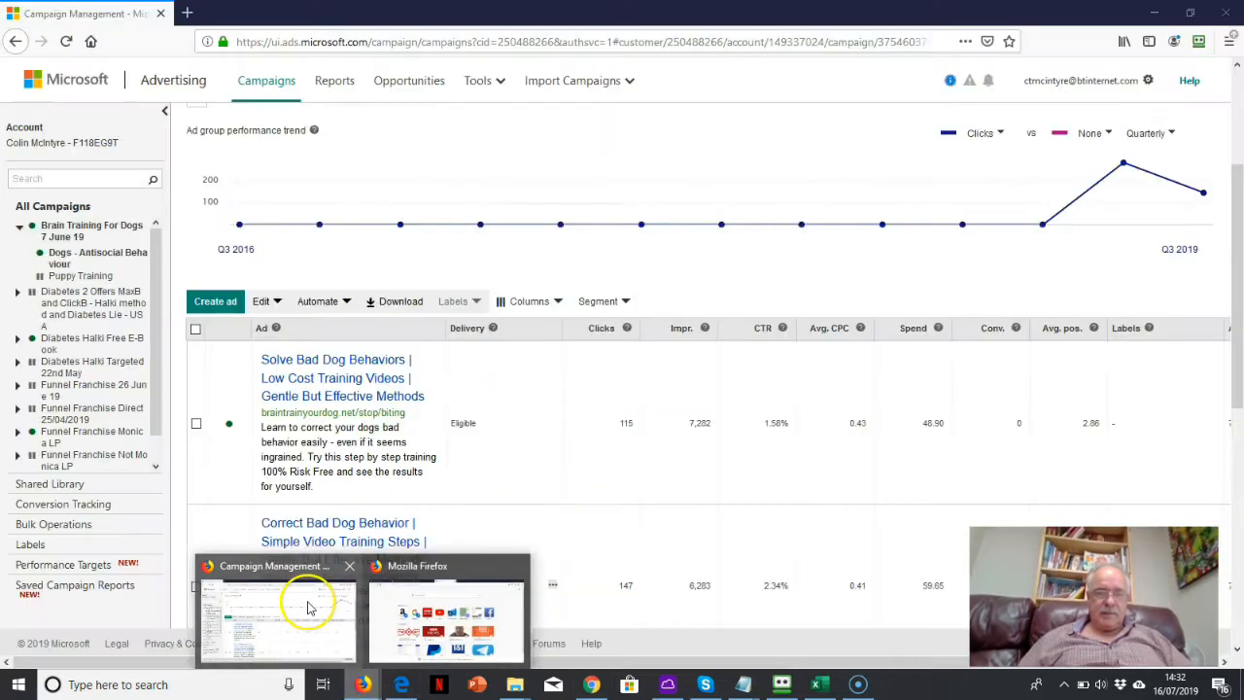
pyautogui.click(306, 600)
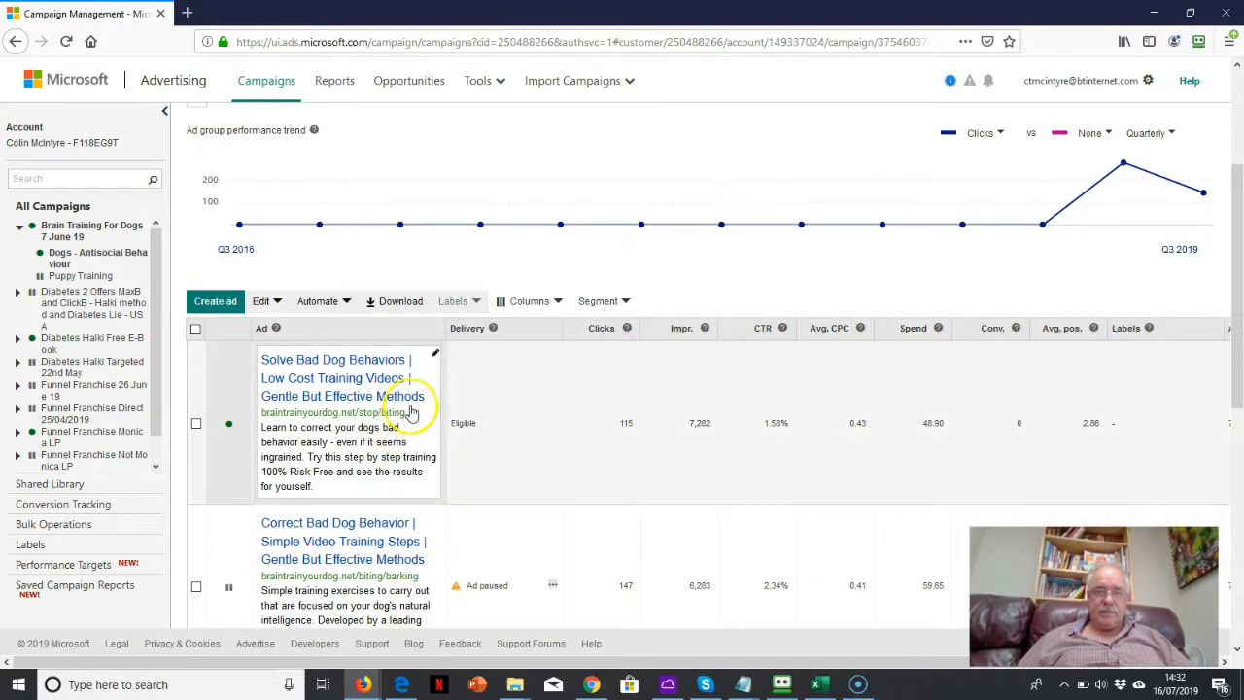
pyautogui.click(438, 358)
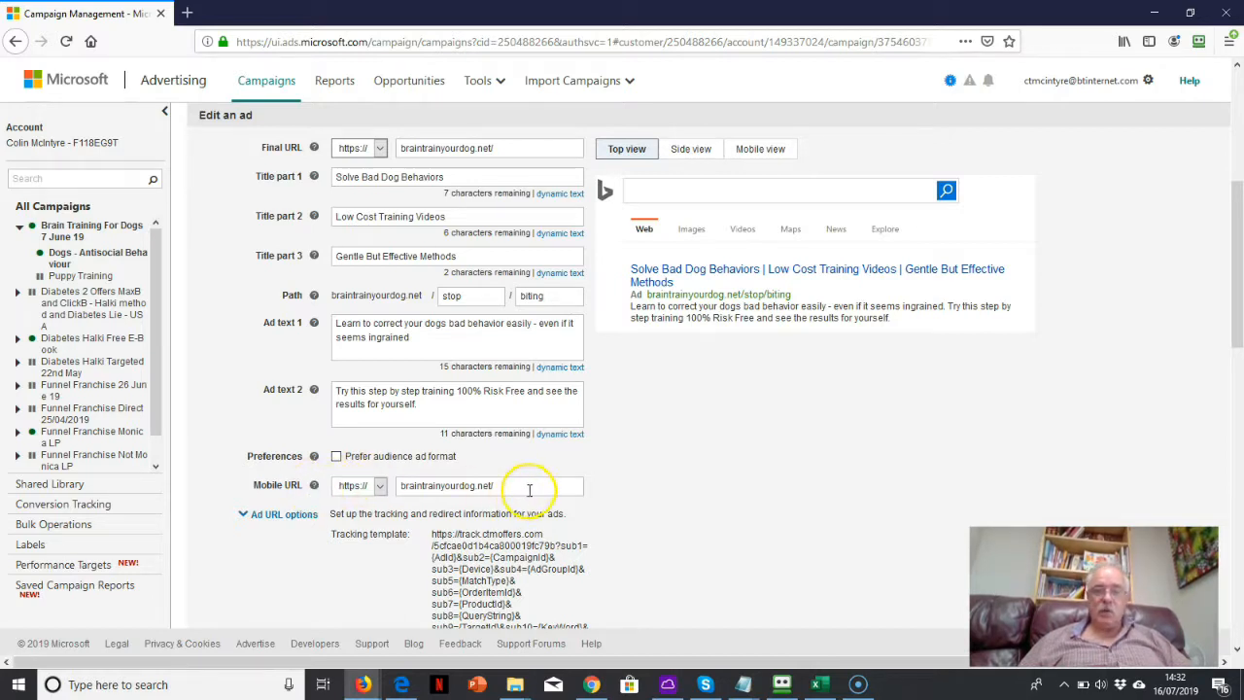
pyautogui.click(296, 525)
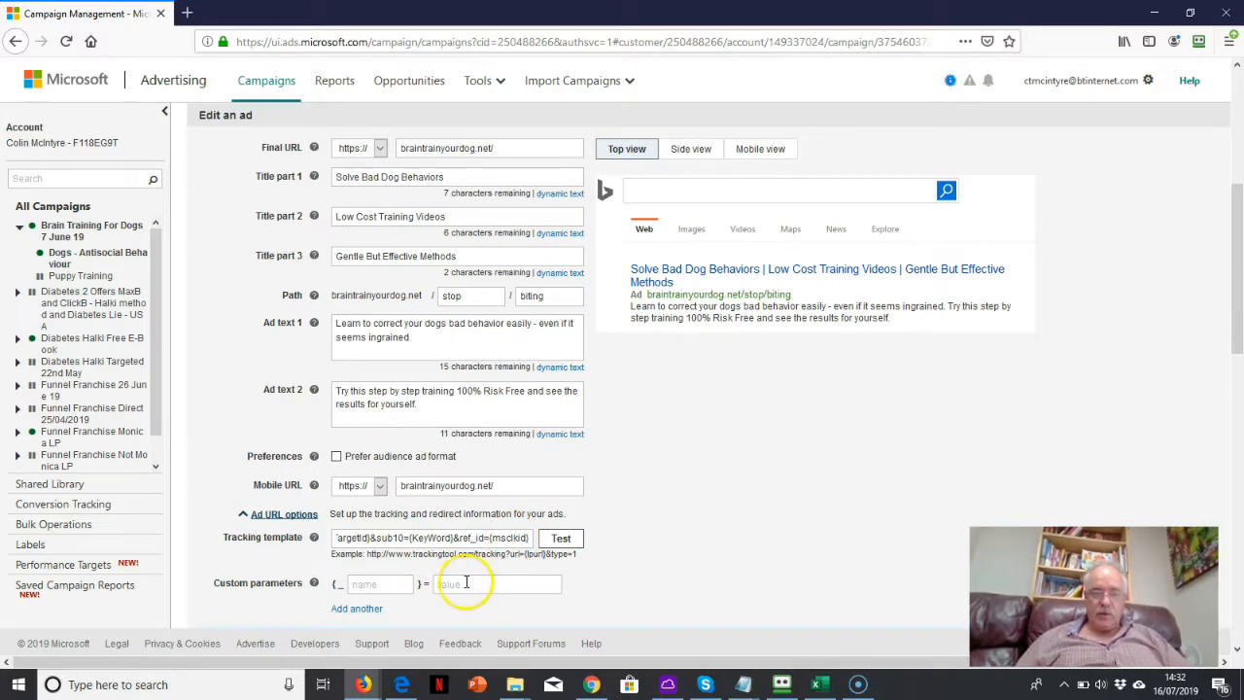
# - Compare the Brain Training For Dogs campaign's click URL in RedTrack with the ad's tracking template in Microsoft Advertising
pyautogui.click(591, 684)
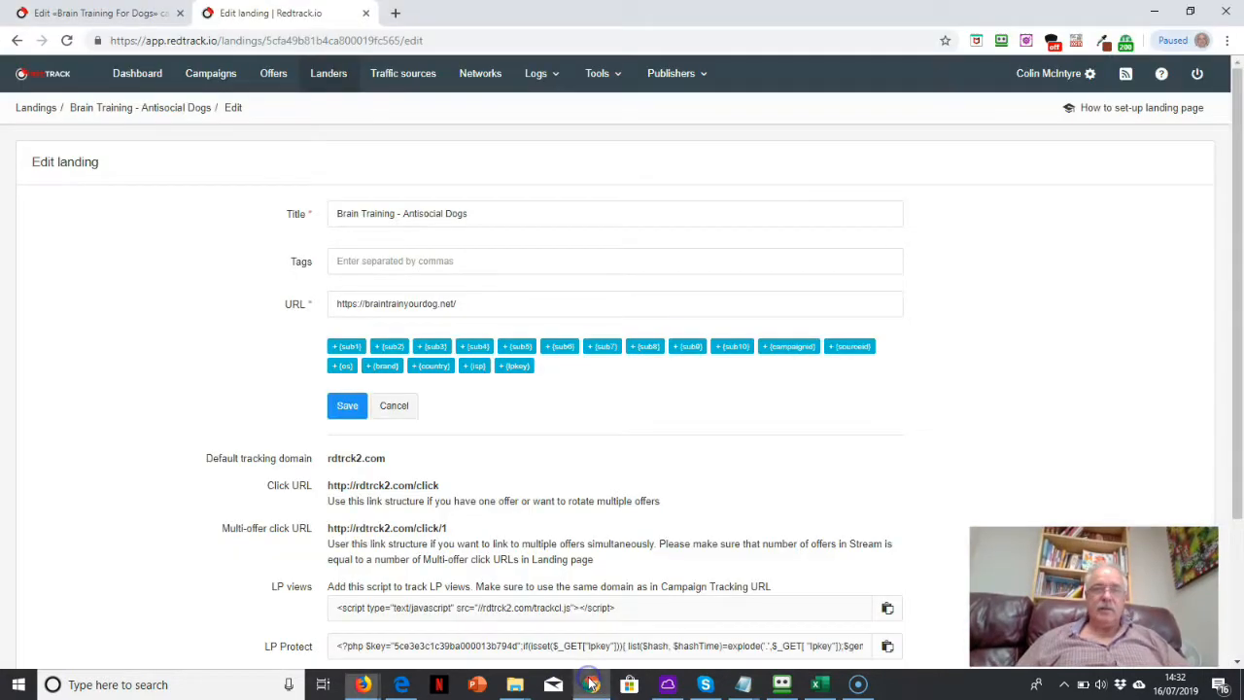
pyautogui.click(60, 21)
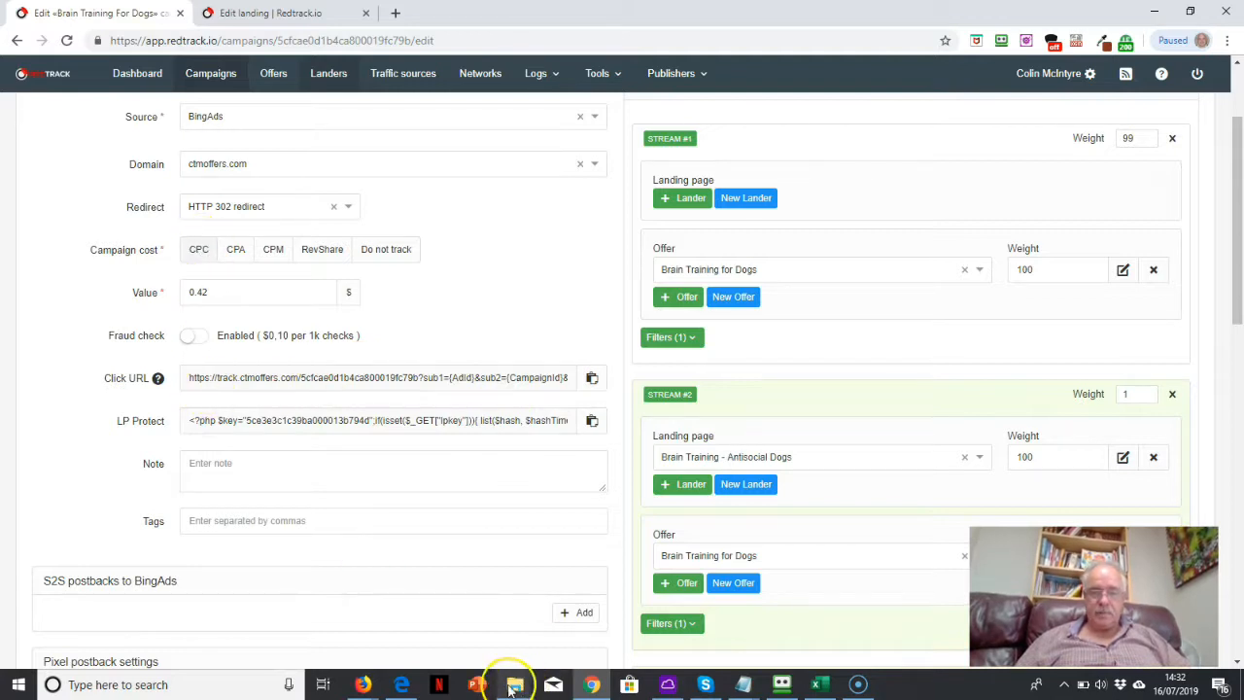
pyautogui.moveTo(355, 674)
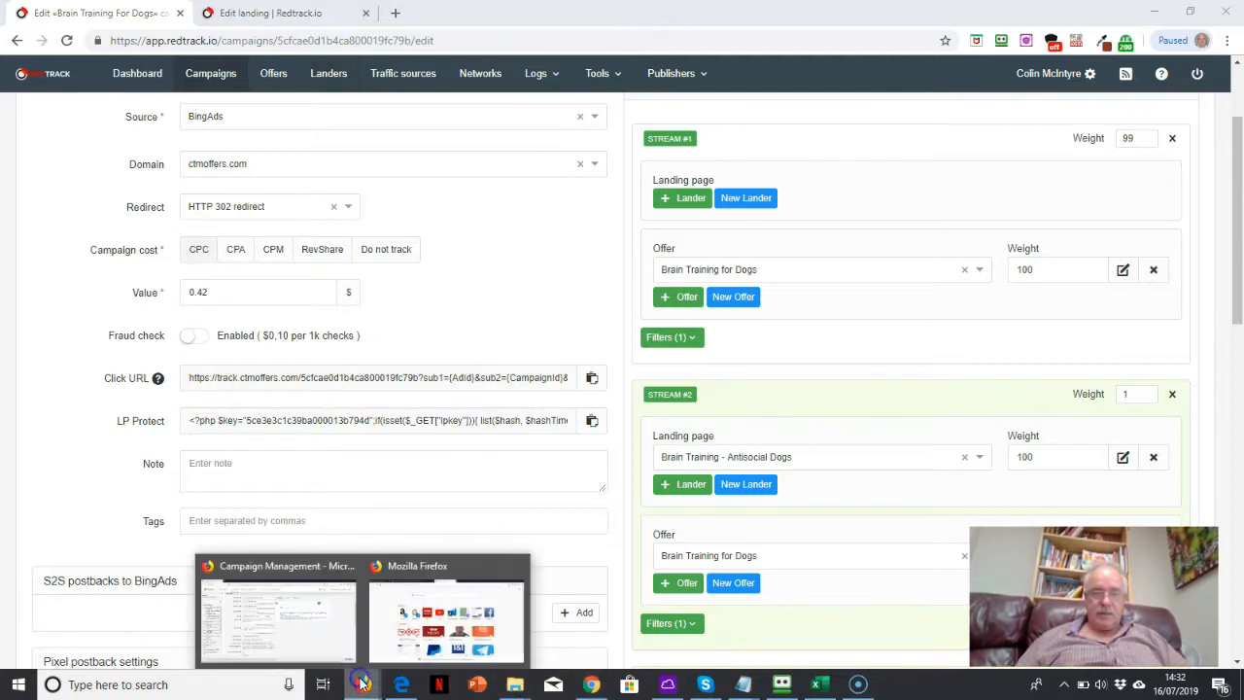
pyautogui.click(283, 579)
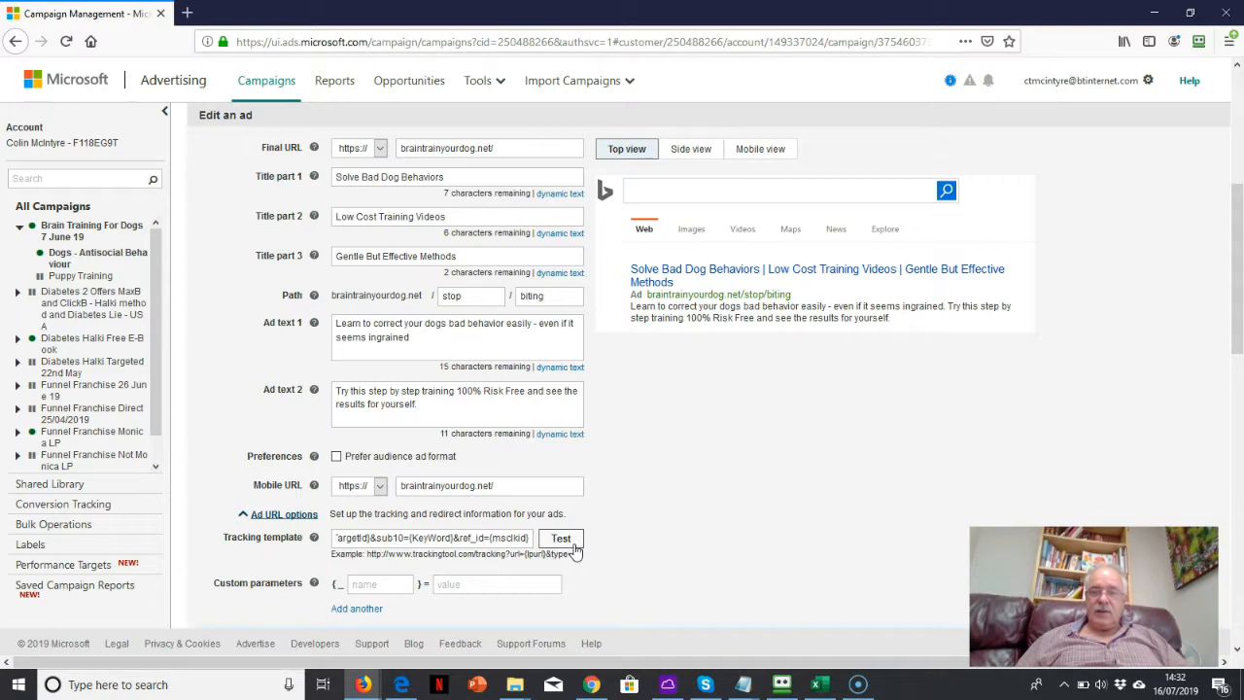
pyautogui.scroll(-3, 1234, 359)
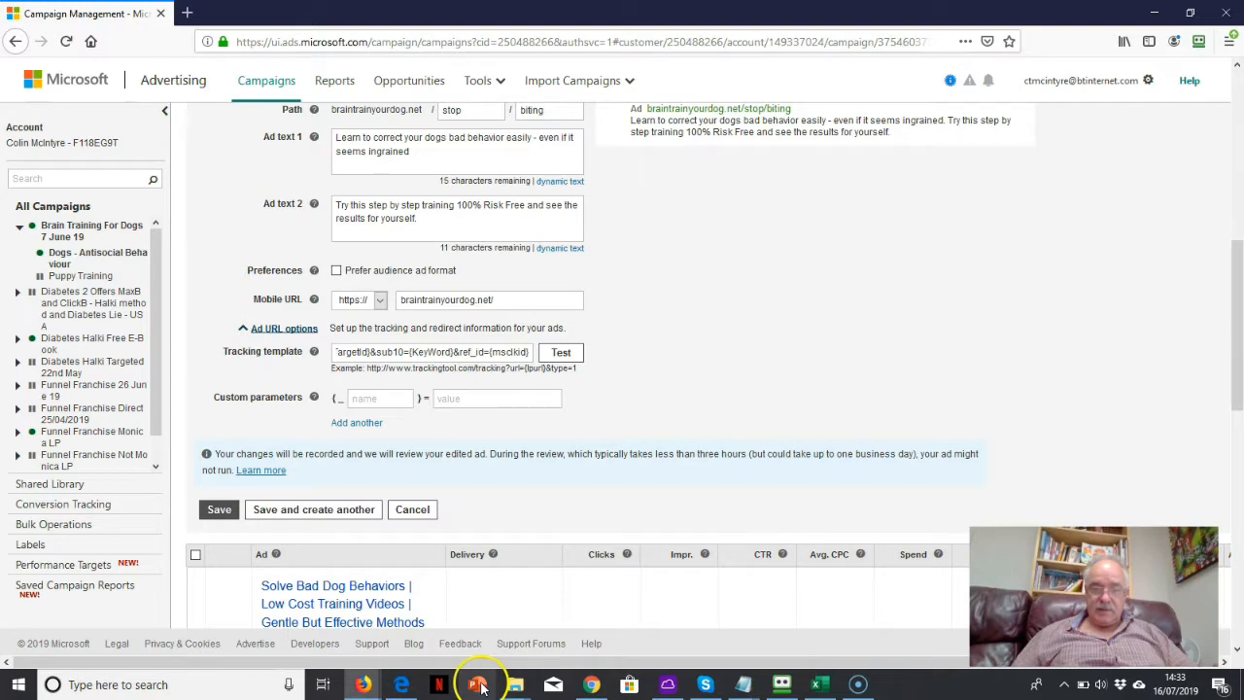
# - Switch back to RedTrack and open the statistics report of the Brain Training For Dogs campaign
pyautogui.click(591, 684)
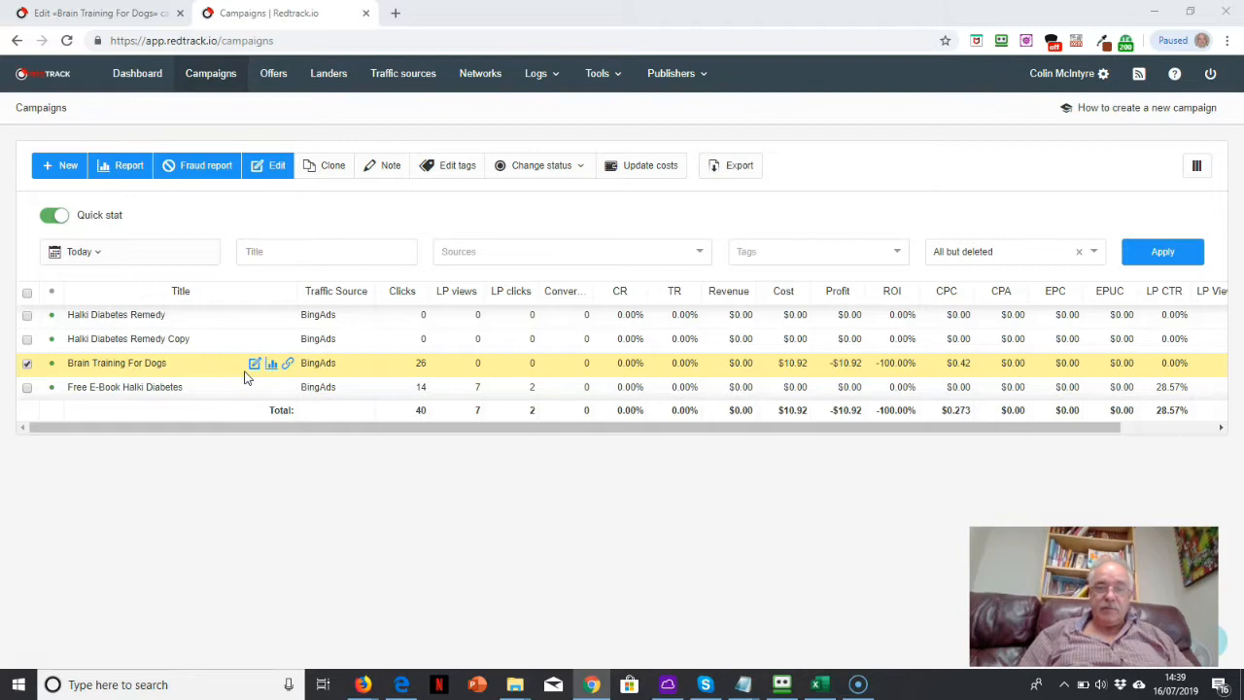
pyautogui.click(261, 367)
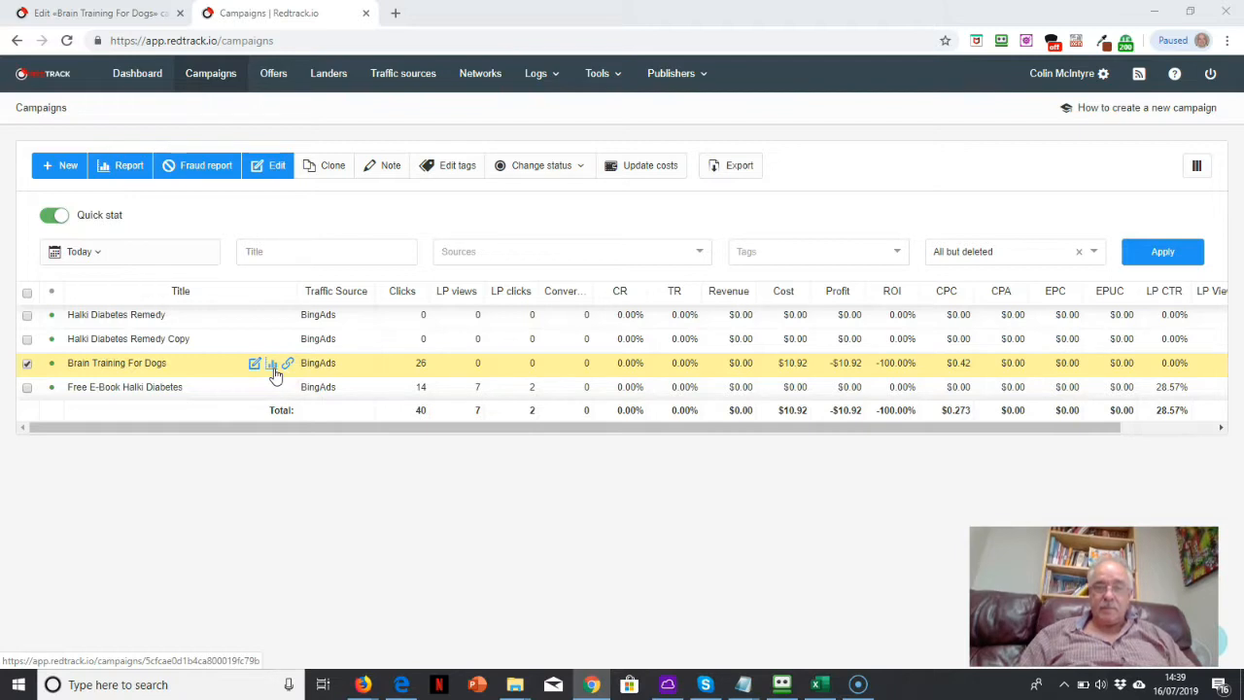
pyautogui.click(272, 365)
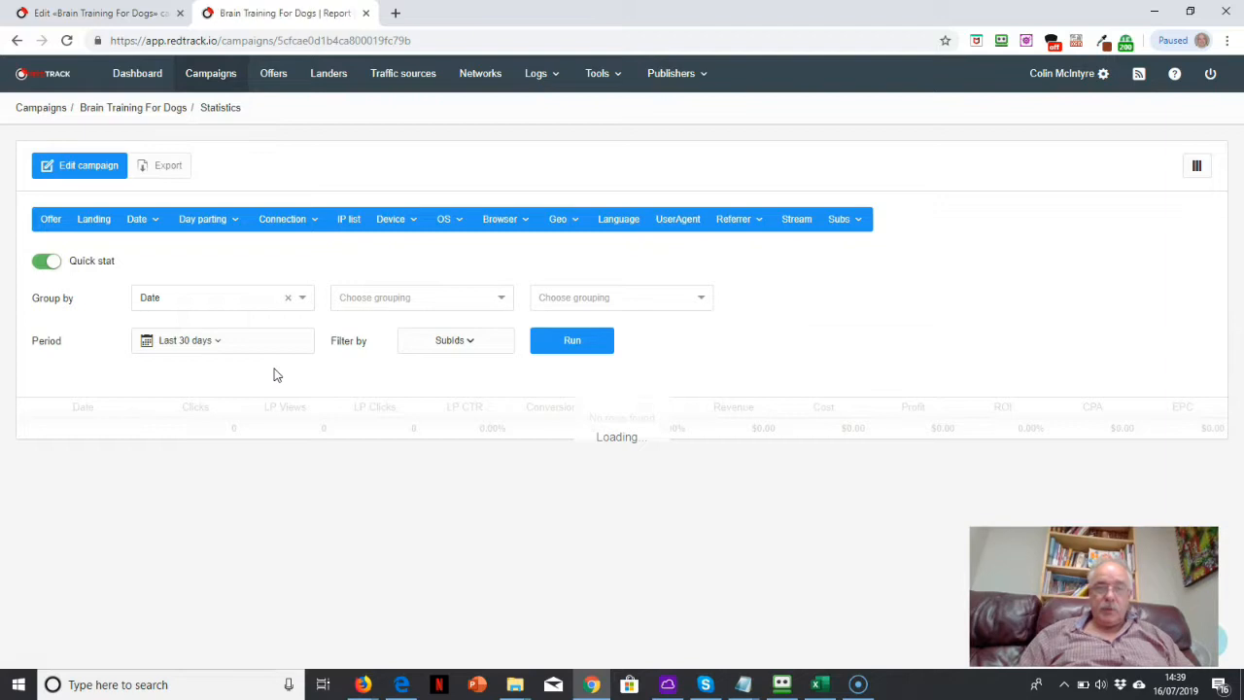
# - Run the campaign report for the last 7 days, grouped by Date, Stream and Landing
pyautogui.click(218, 343)
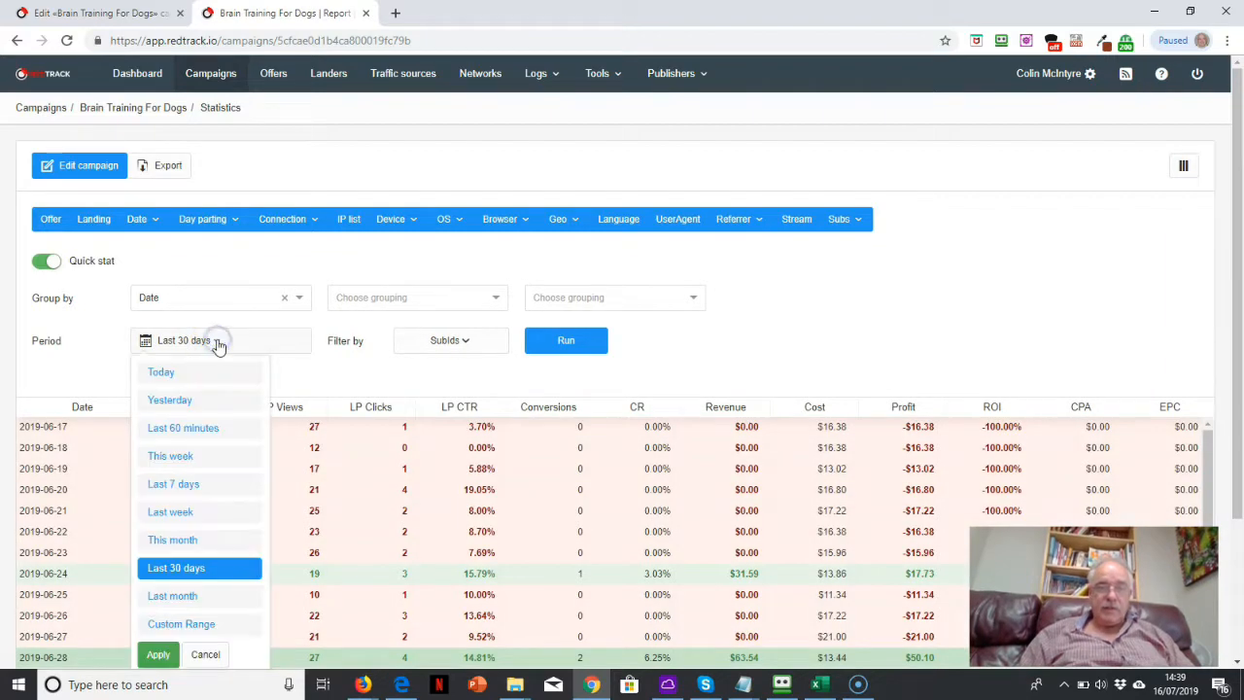
pyautogui.click(192, 486)
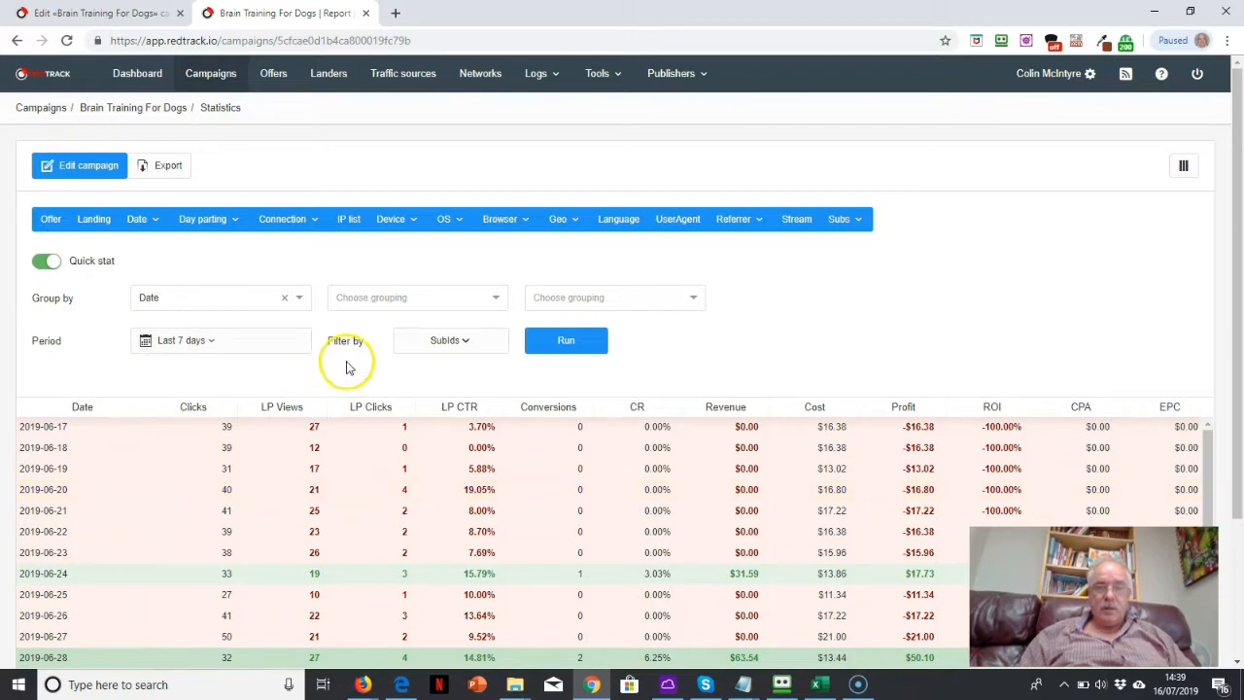
pyautogui.click(401, 300)
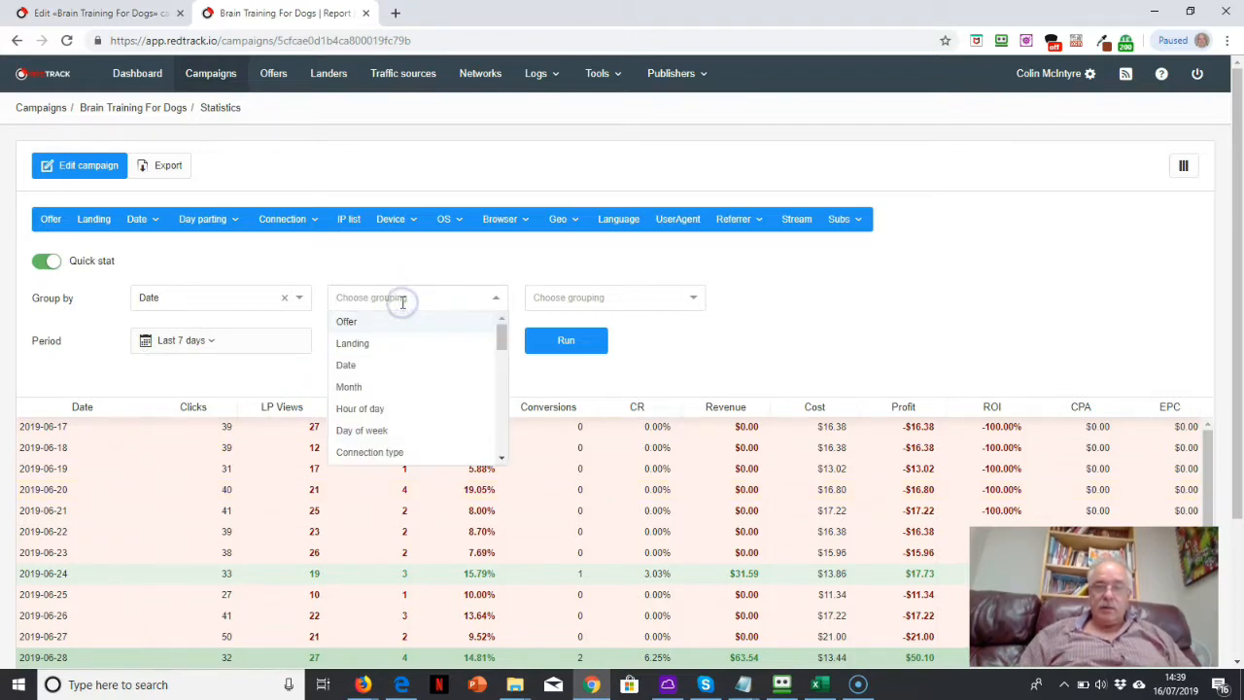
pyautogui.moveTo(505, 338); pyautogui.dragTo(503, 412)
pyautogui.click(370, 385)
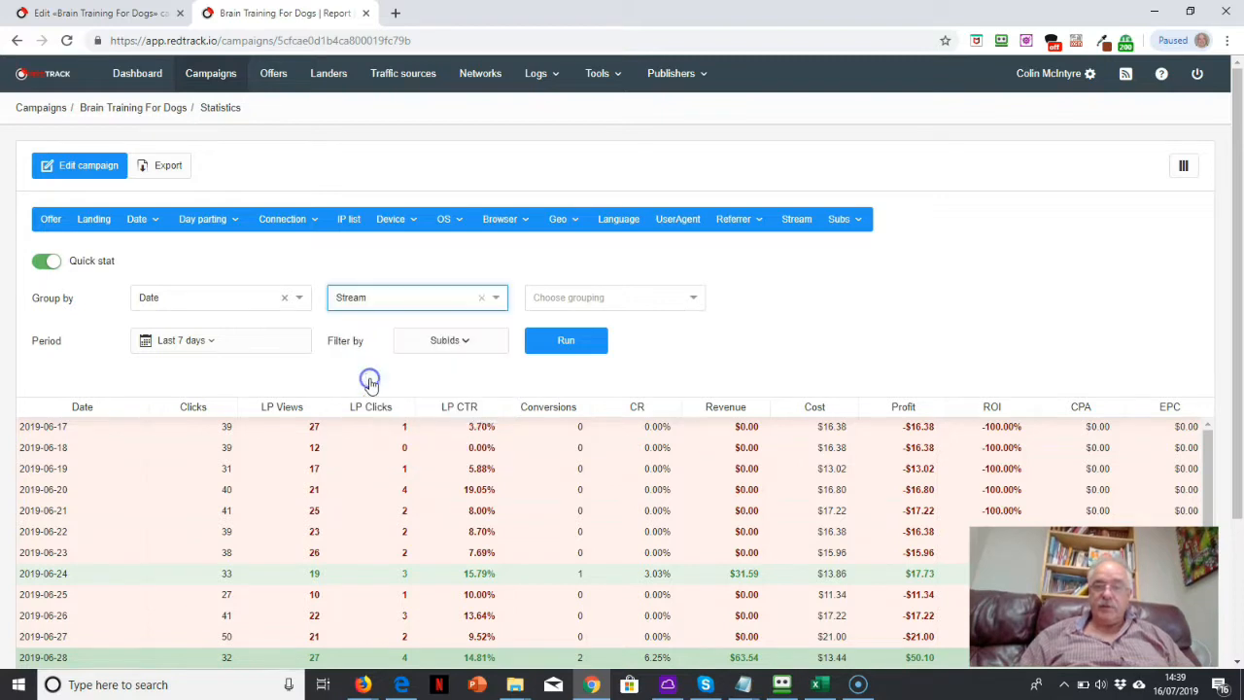
pyautogui.click(573, 302)
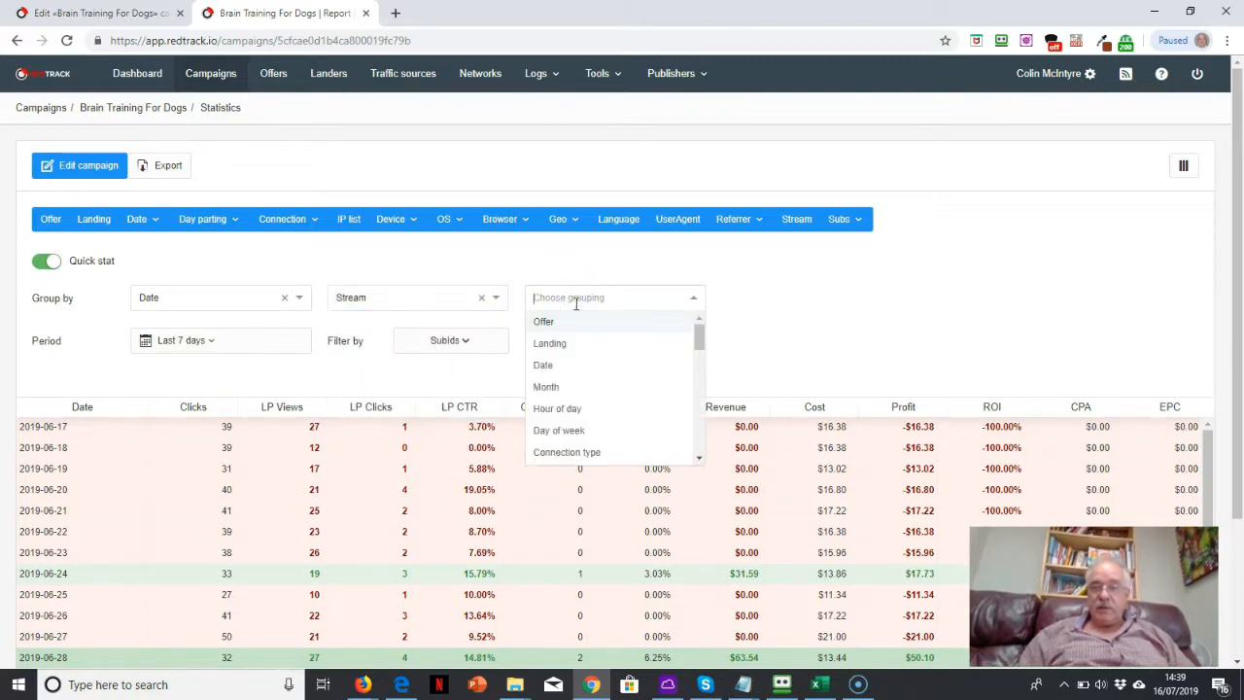
pyautogui.click(559, 344)
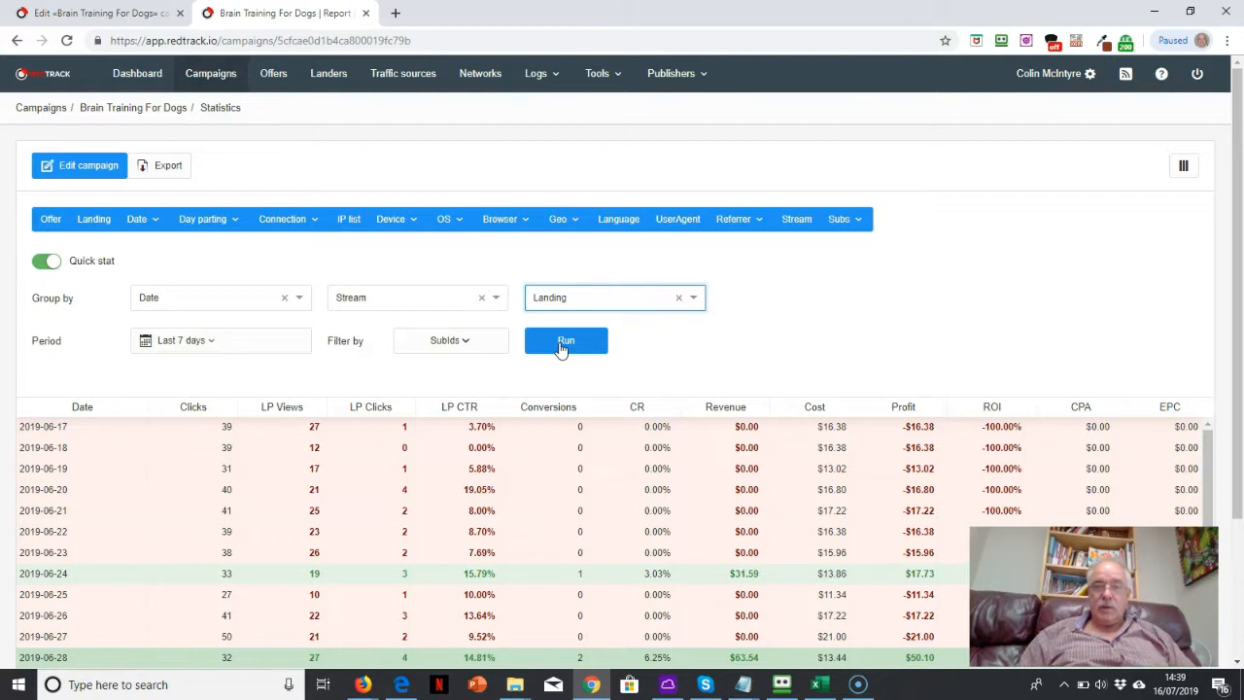
pyautogui.click(564, 342)
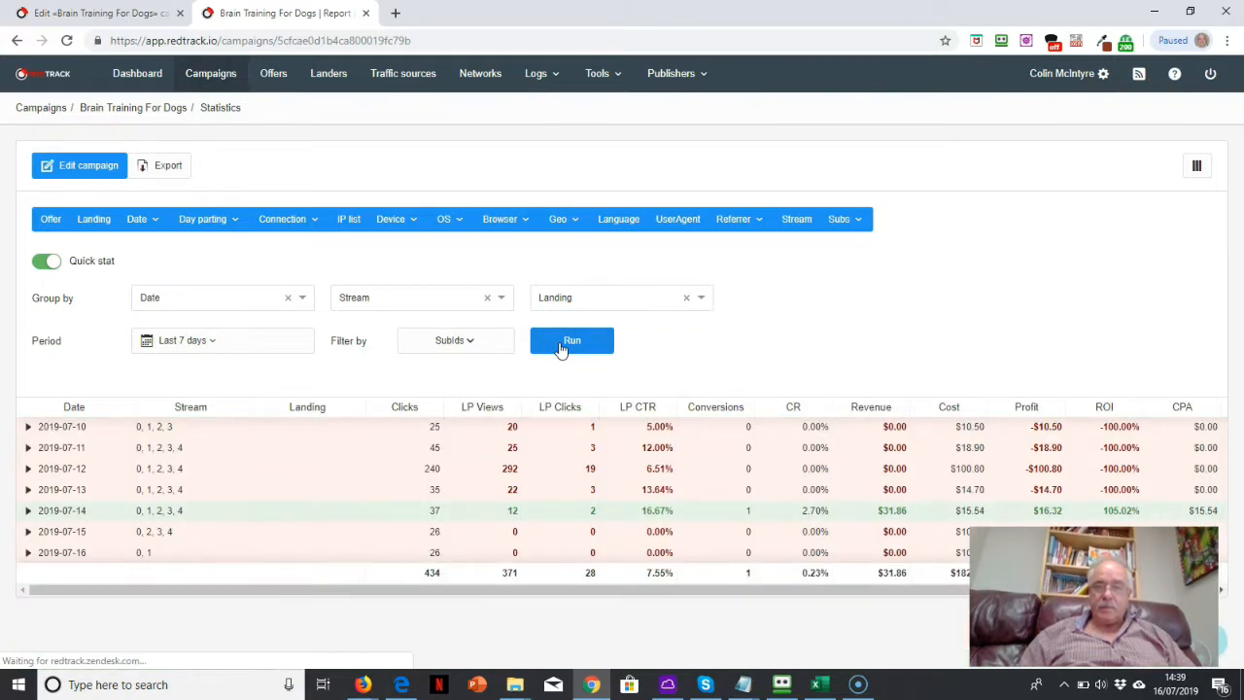
# - Expand the 2019-07-14 results and its streams 0 to 3 to examine the clicks and landing page figures per stream
pyautogui.click(28, 511)
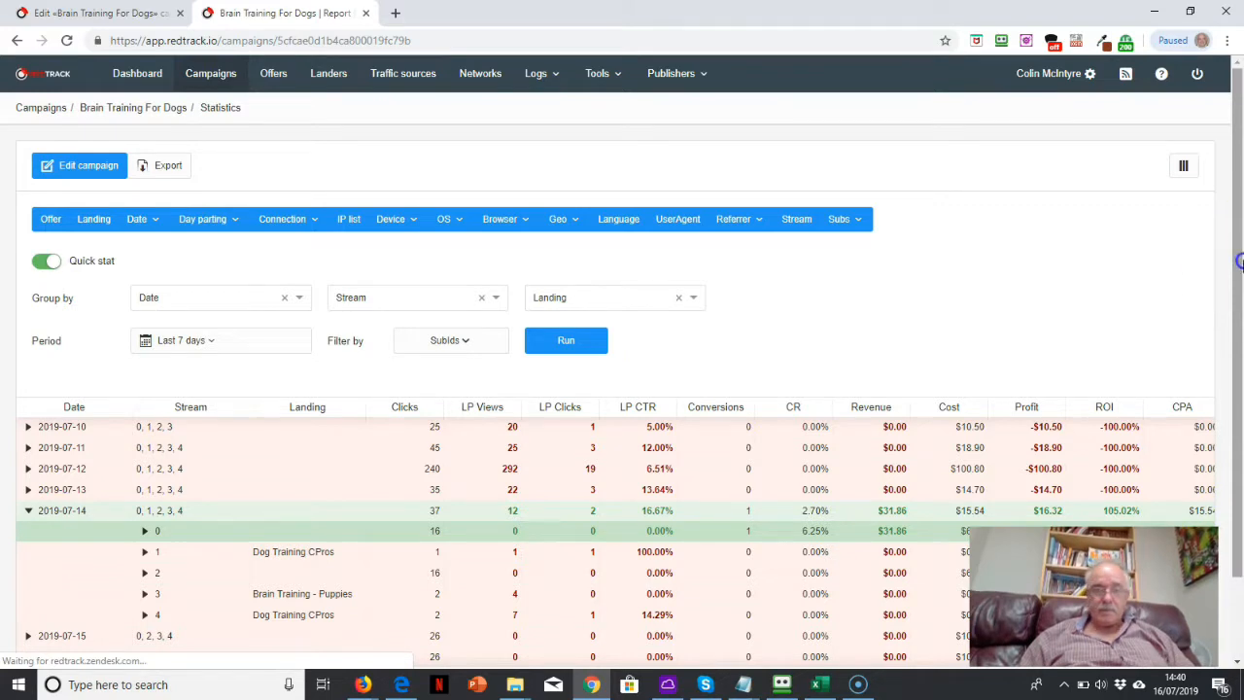
pyautogui.scroll(-1, 1240, 262)
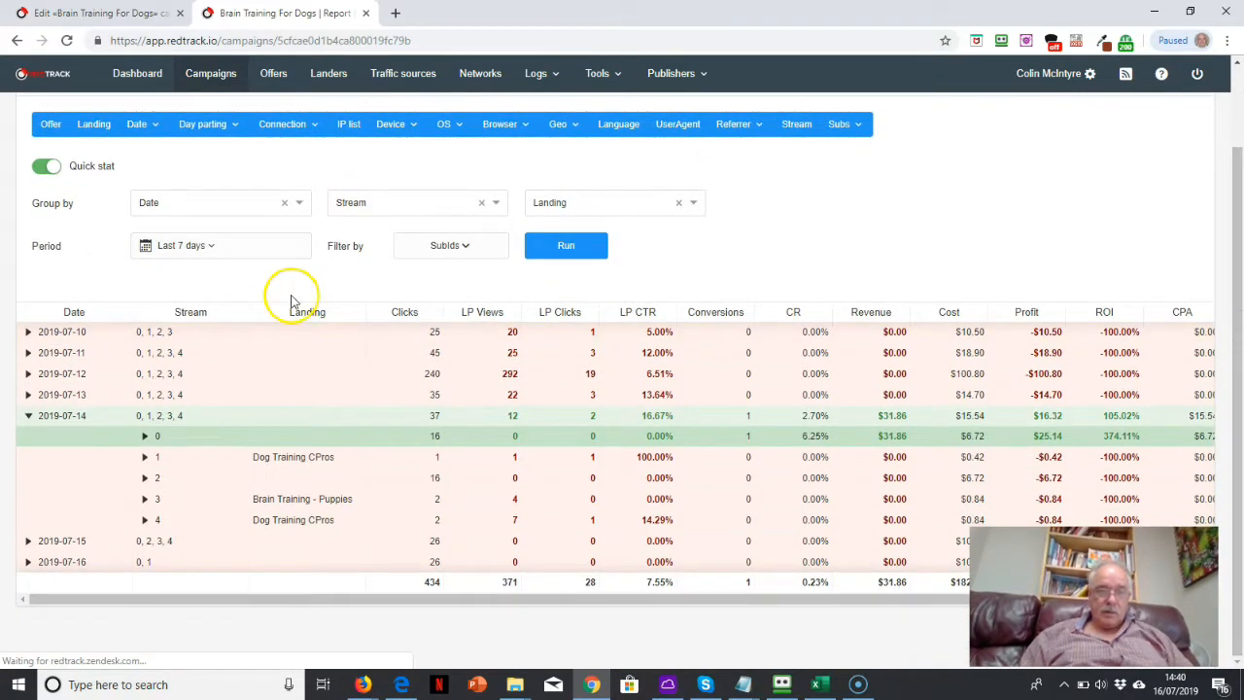
pyautogui.click(145, 437)
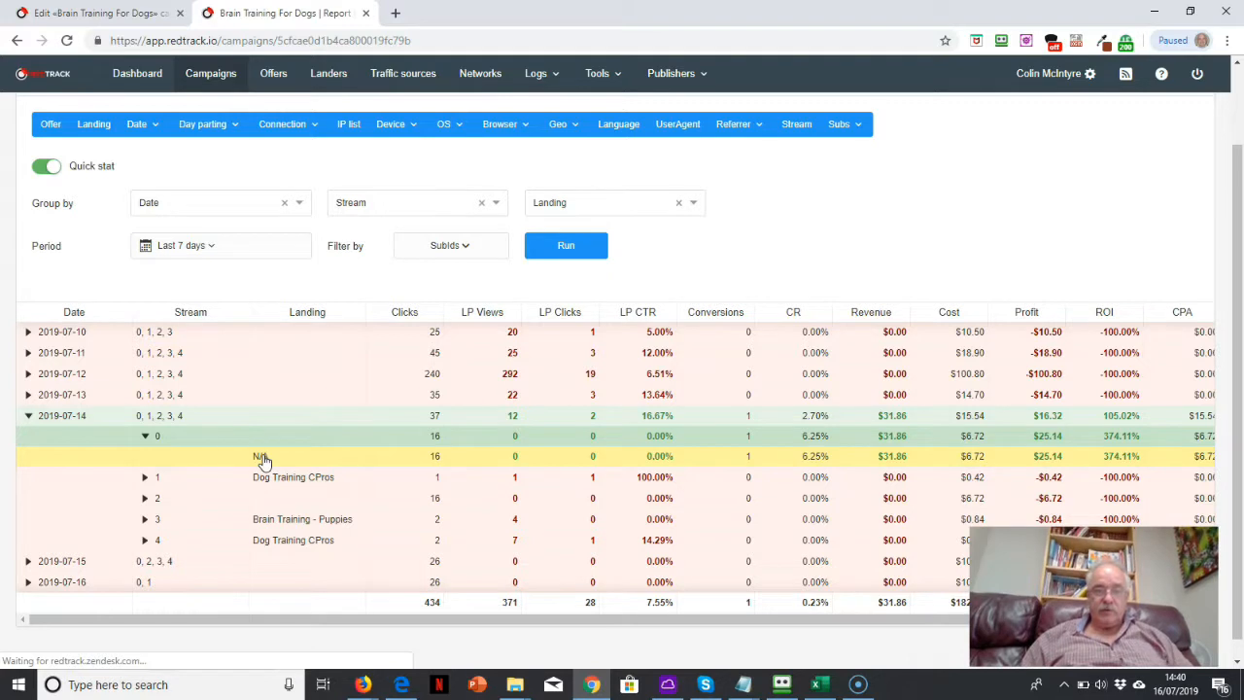
pyautogui.click(145, 477)
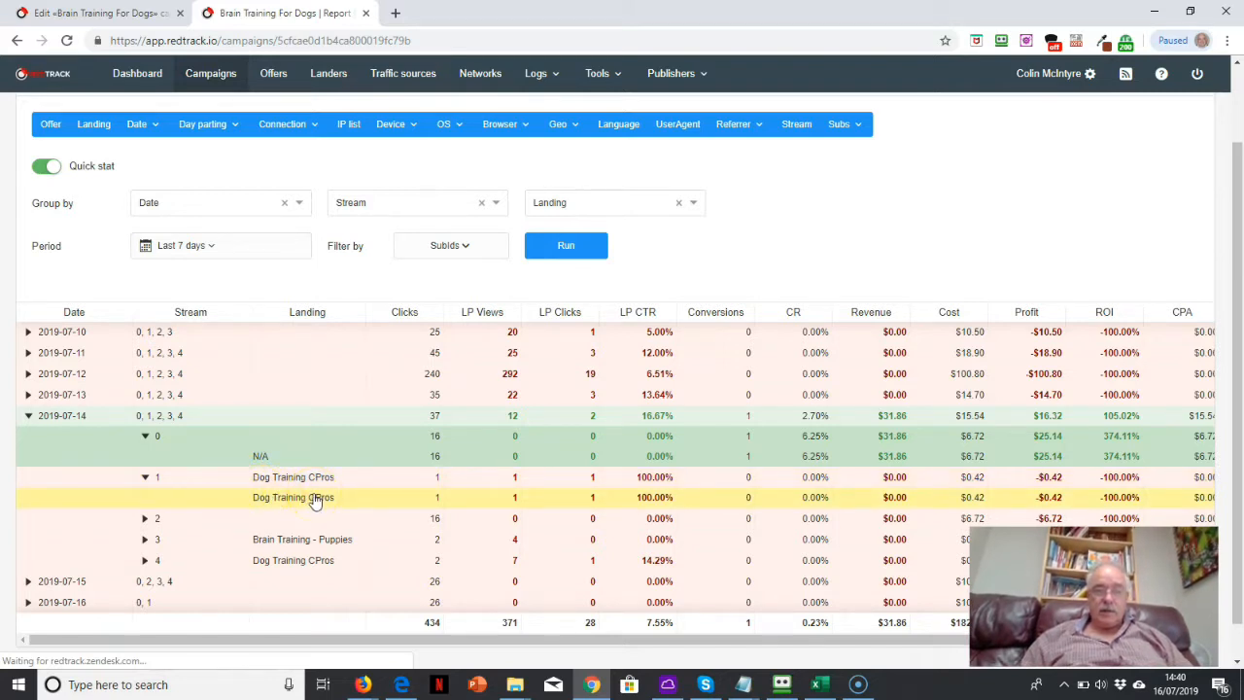
pyautogui.click(142, 518)
pyautogui.click(144, 561)
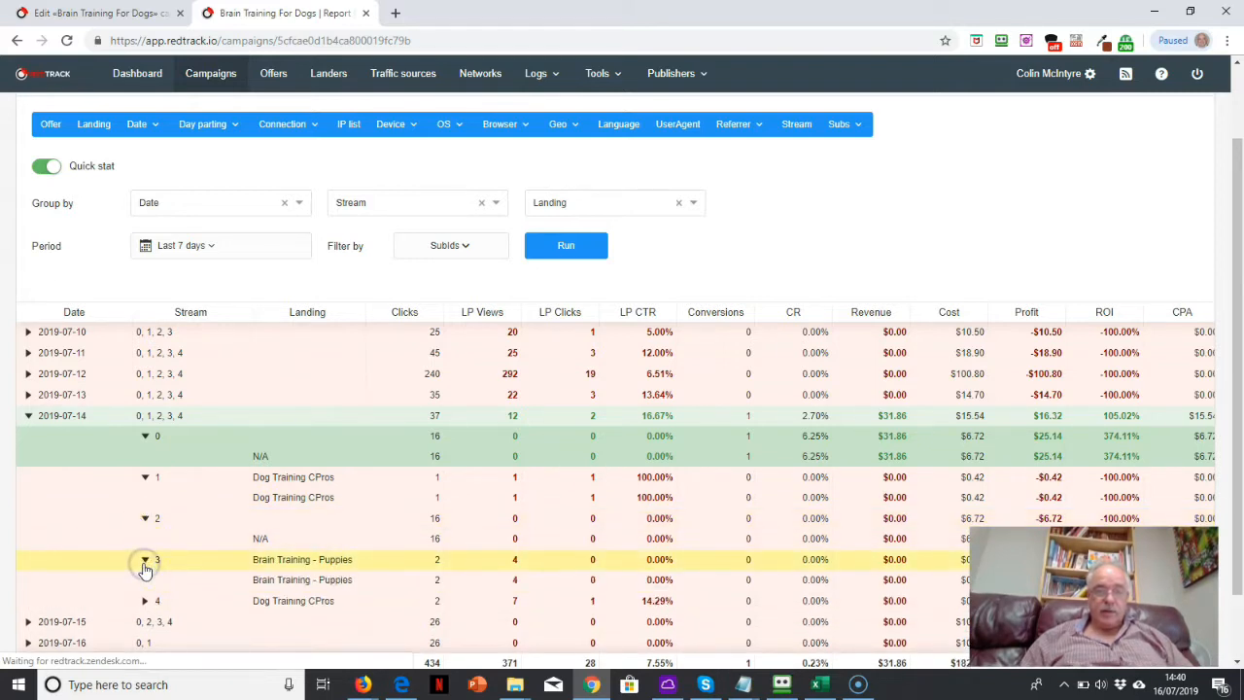
pyautogui.click(337, 576)
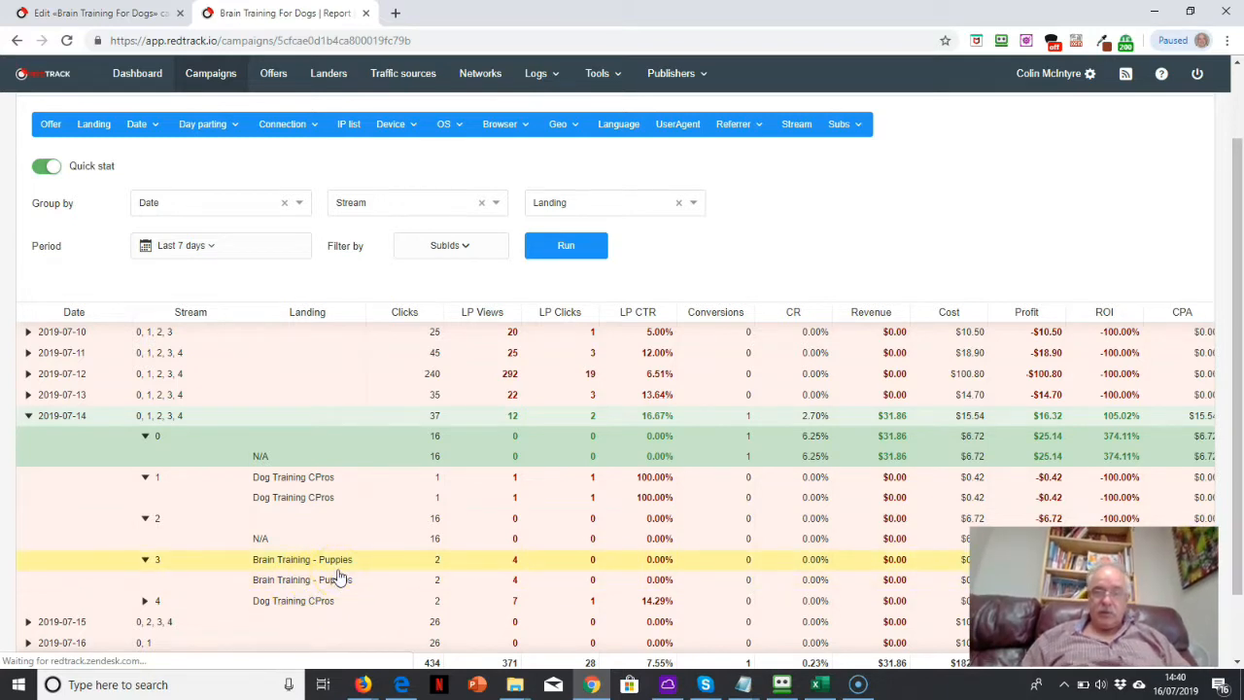
pyautogui.click(439, 477)
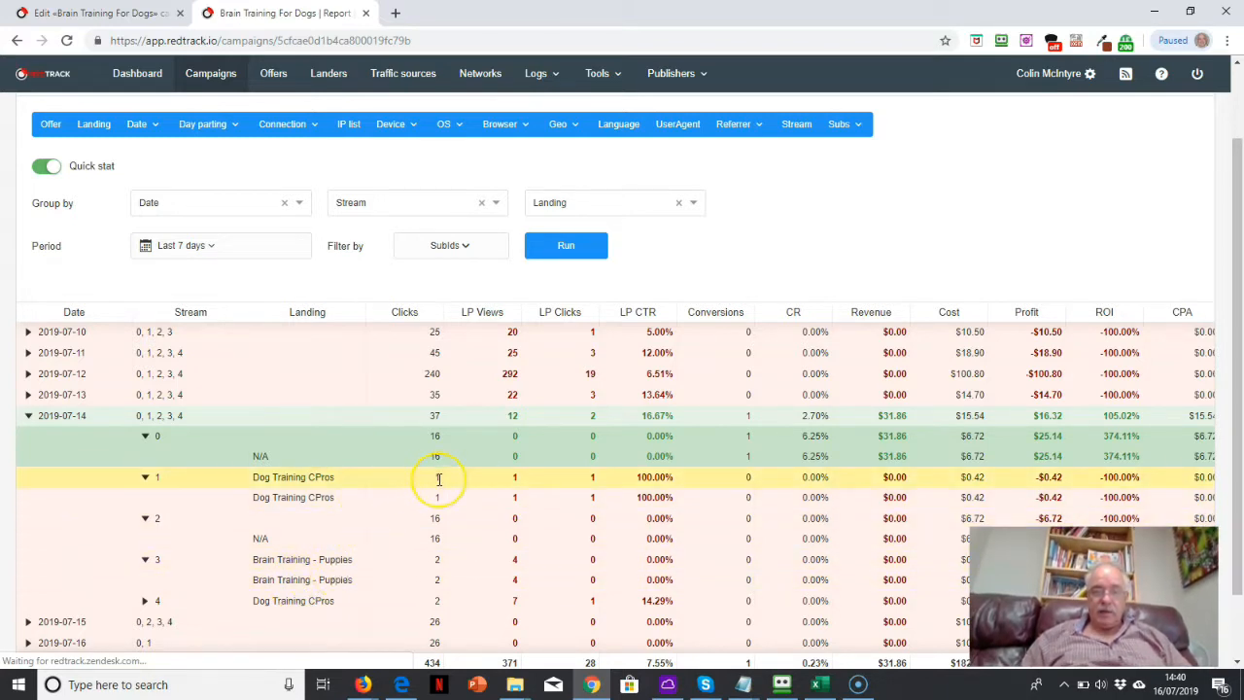
pyautogui.click(489, 499)
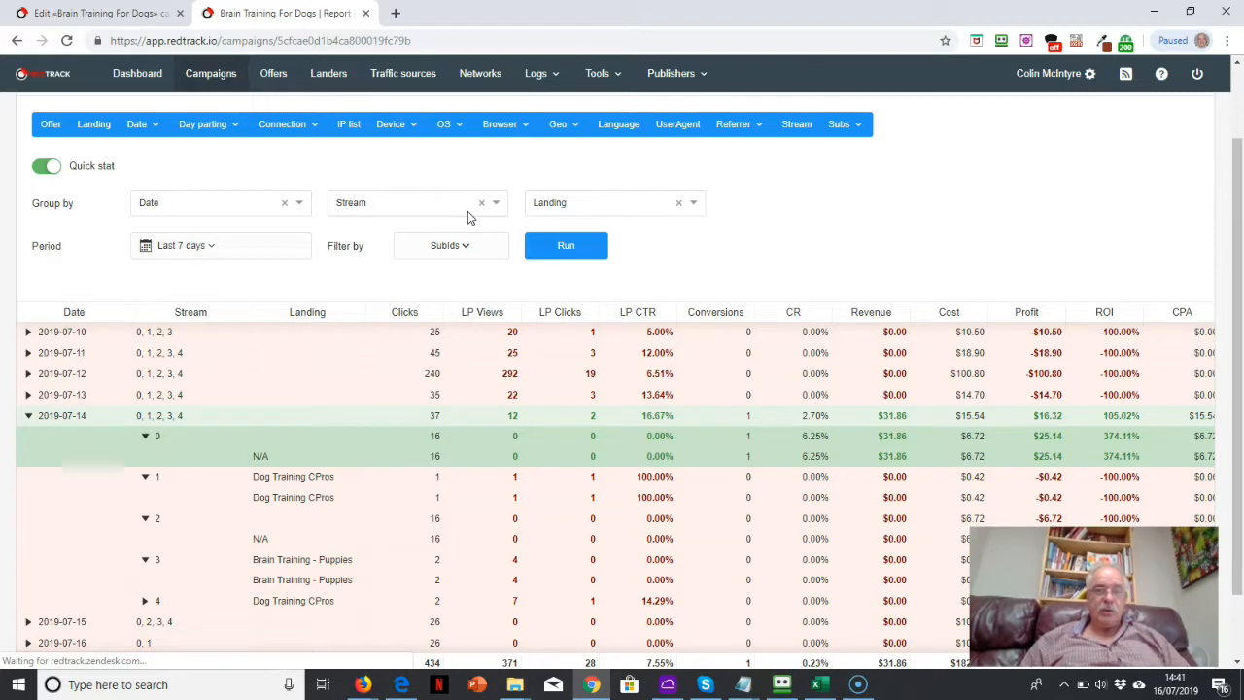
# - Run the campaign report grouped only by Date and Sub1: Adgroup ID, and expand 2019-07-14 to examine its results per ID
pyautogui.click(495, 206)
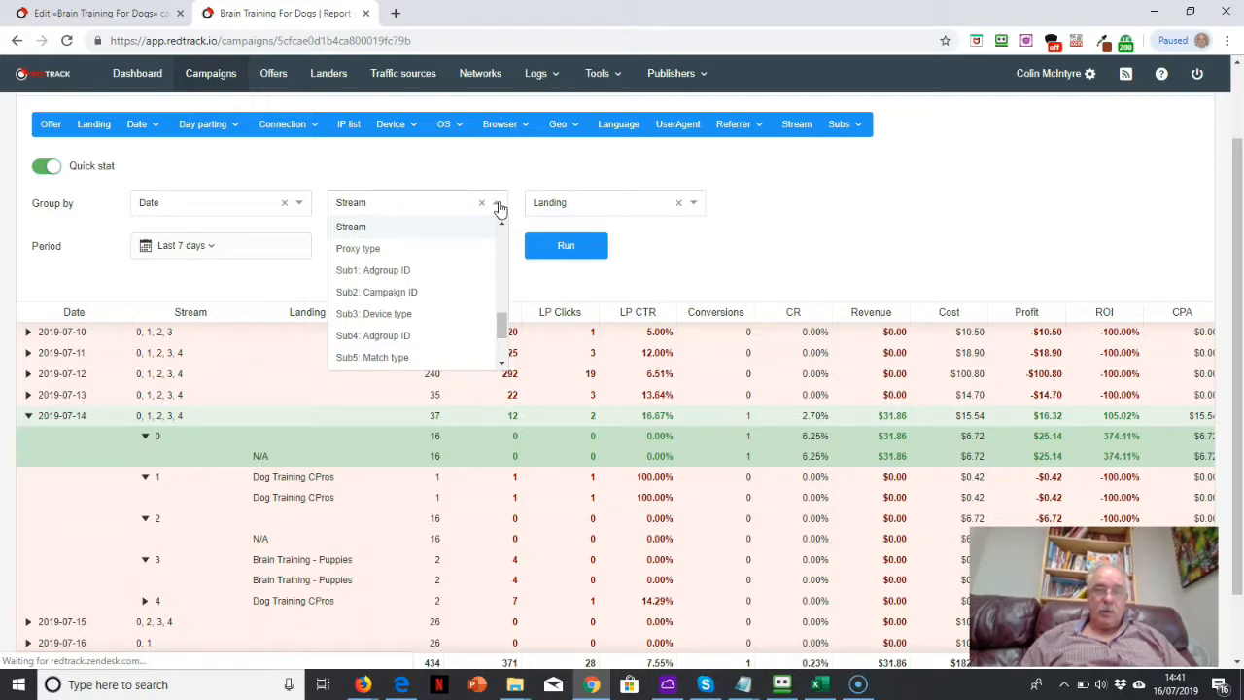
pyautogui.click(400, 272)
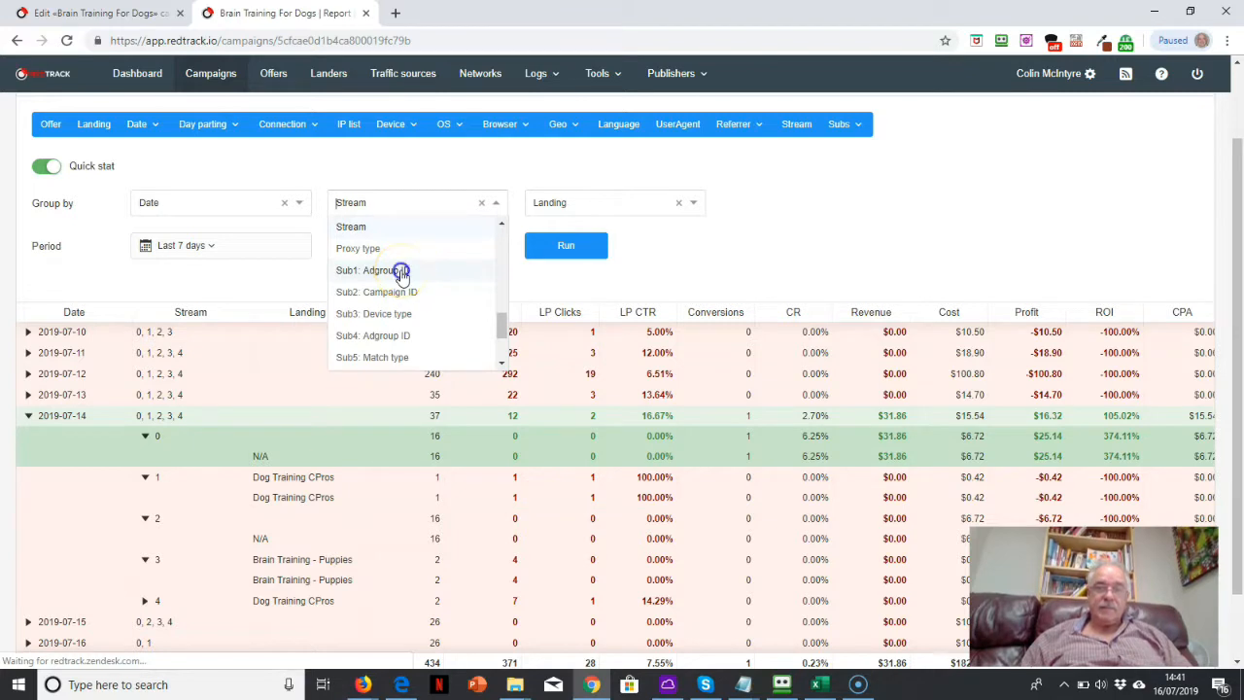
pyautogui.click(401, 272)
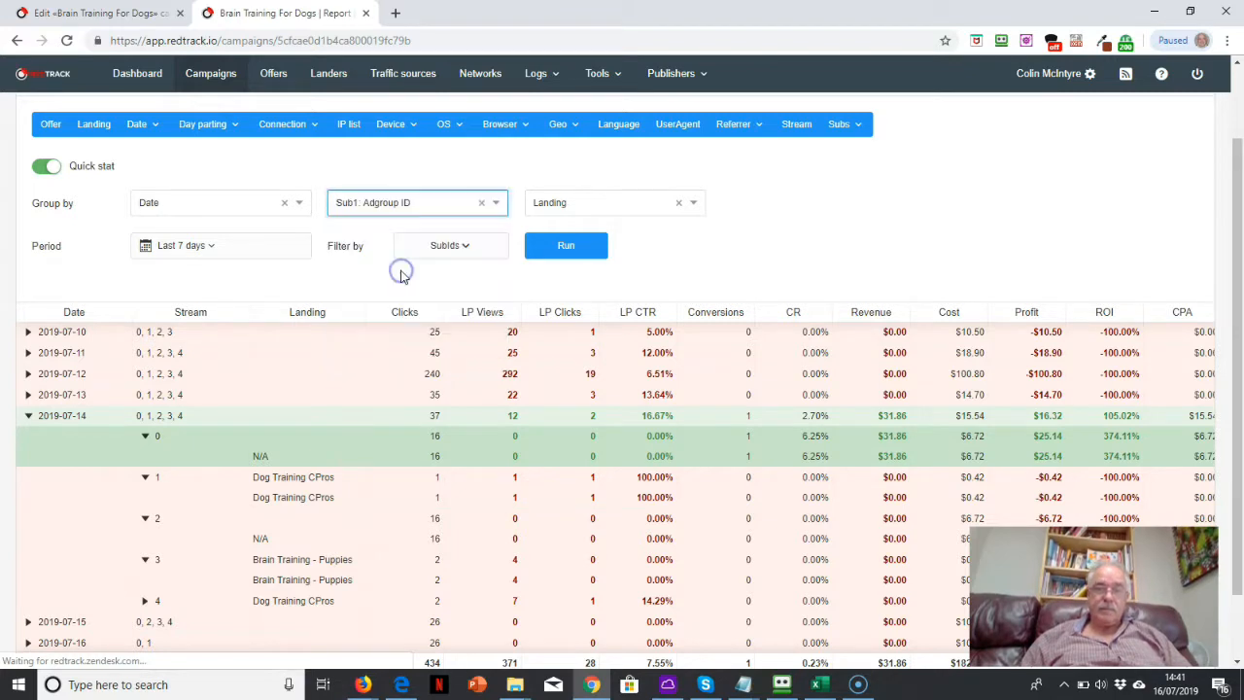
pyautogui.click(679, 205)
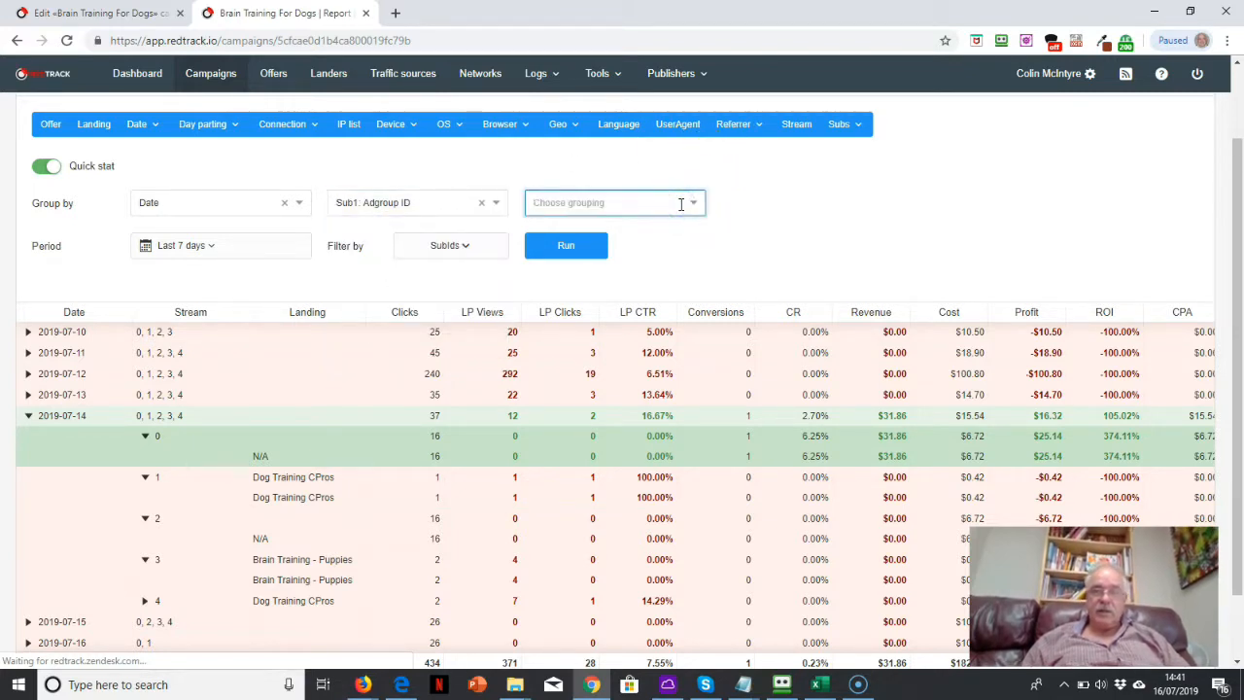
pyautogui.click(565, 246)
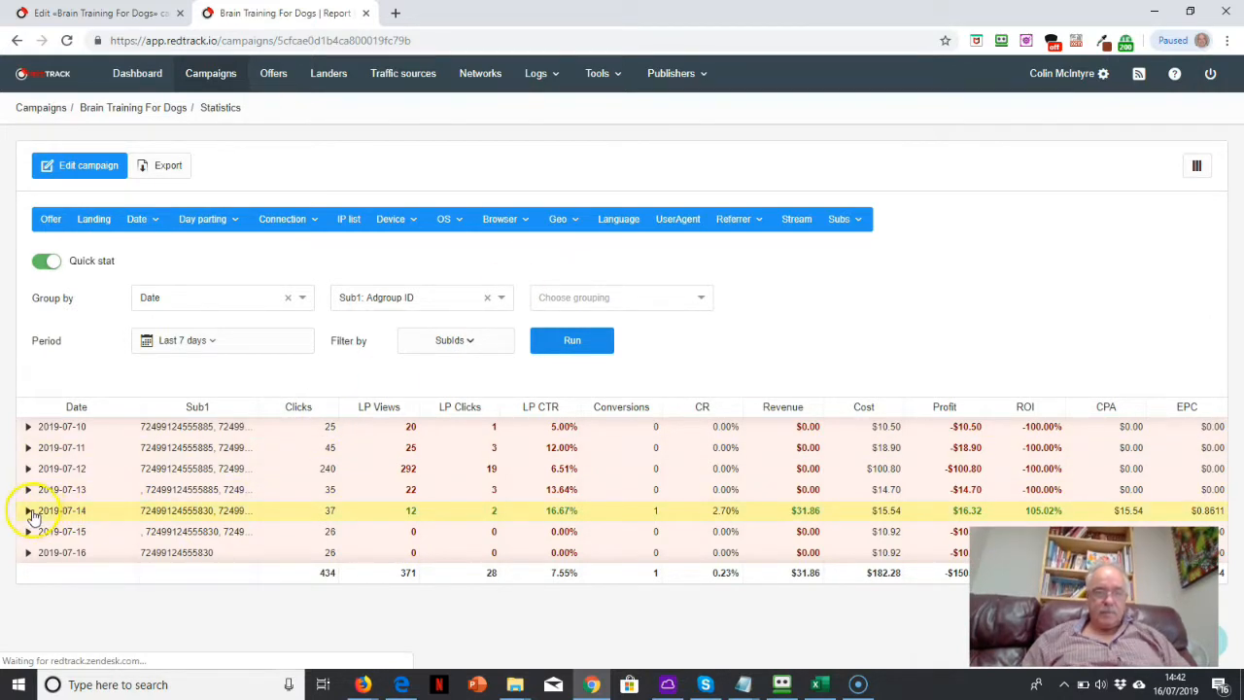
pyautogui.click(30, 512)
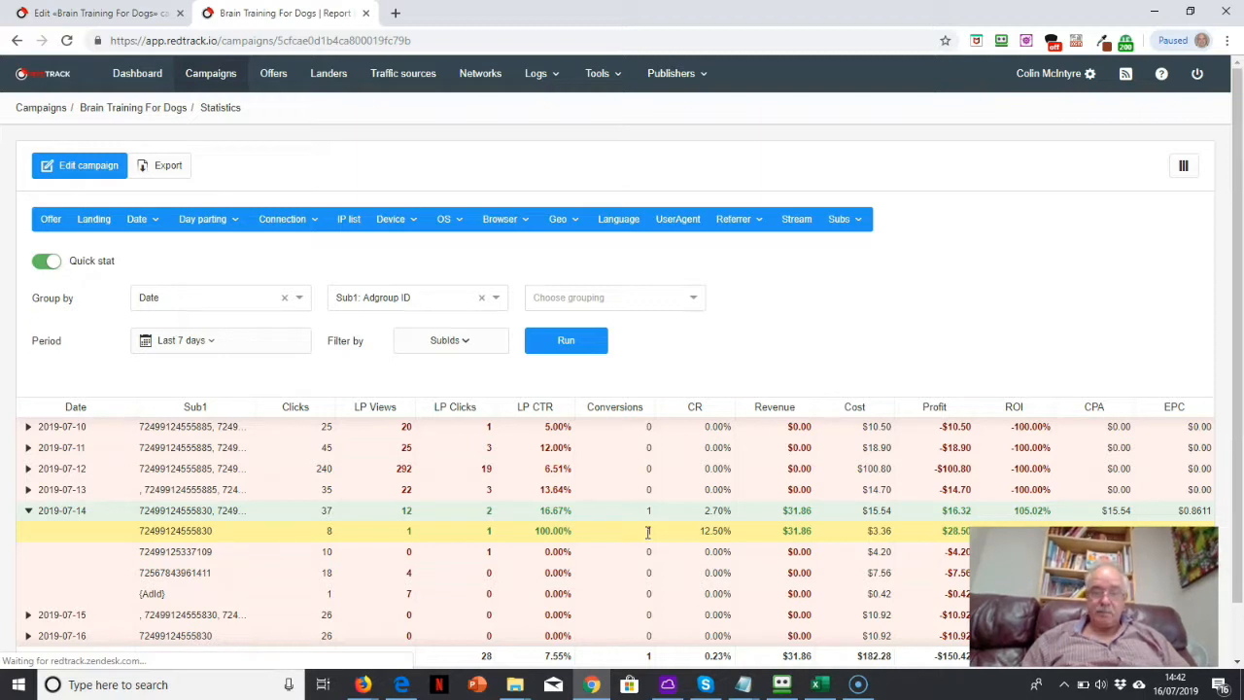
pyautogui.click(540, 532)
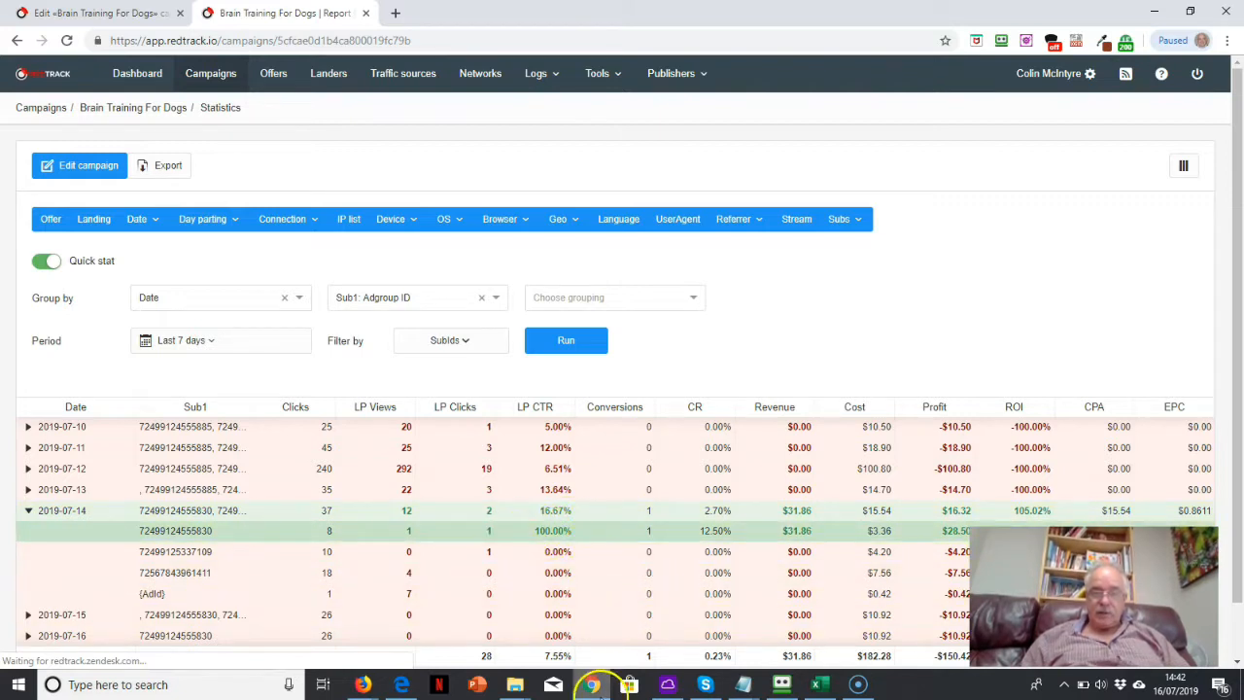
# - Switch to Microsoft Advertising in Firefox and open the Brain Training For Dogs 7 June 19 campaign
pyautogui.click(363, 686)
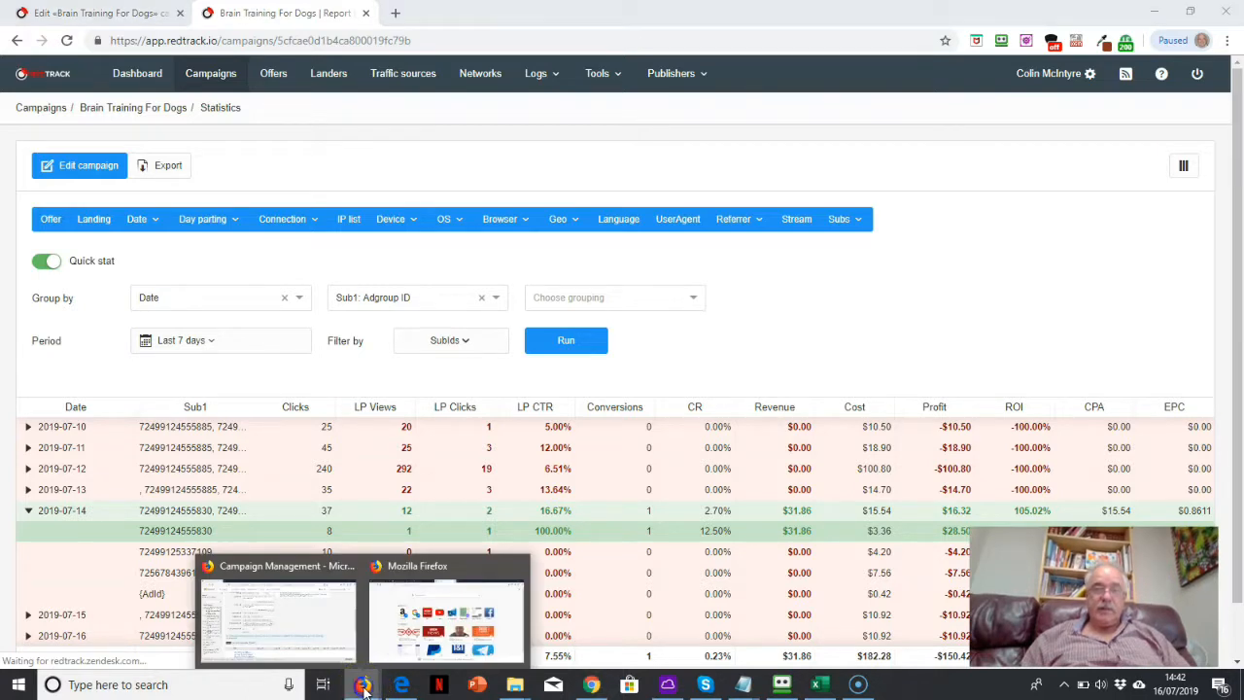
pyautogui.click(327, 598)
pyautogui.moveTo(1235, 334); pyautogui.dragTo(1232, 158)
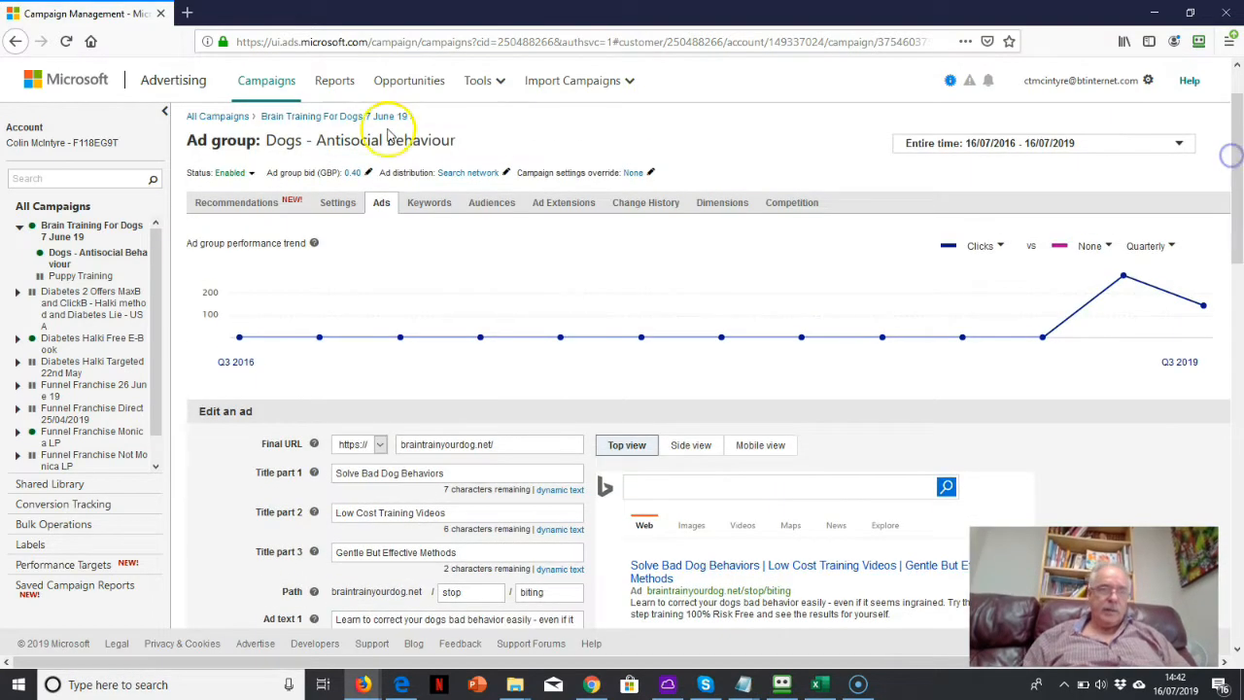
pyautogui.click(111, 229)
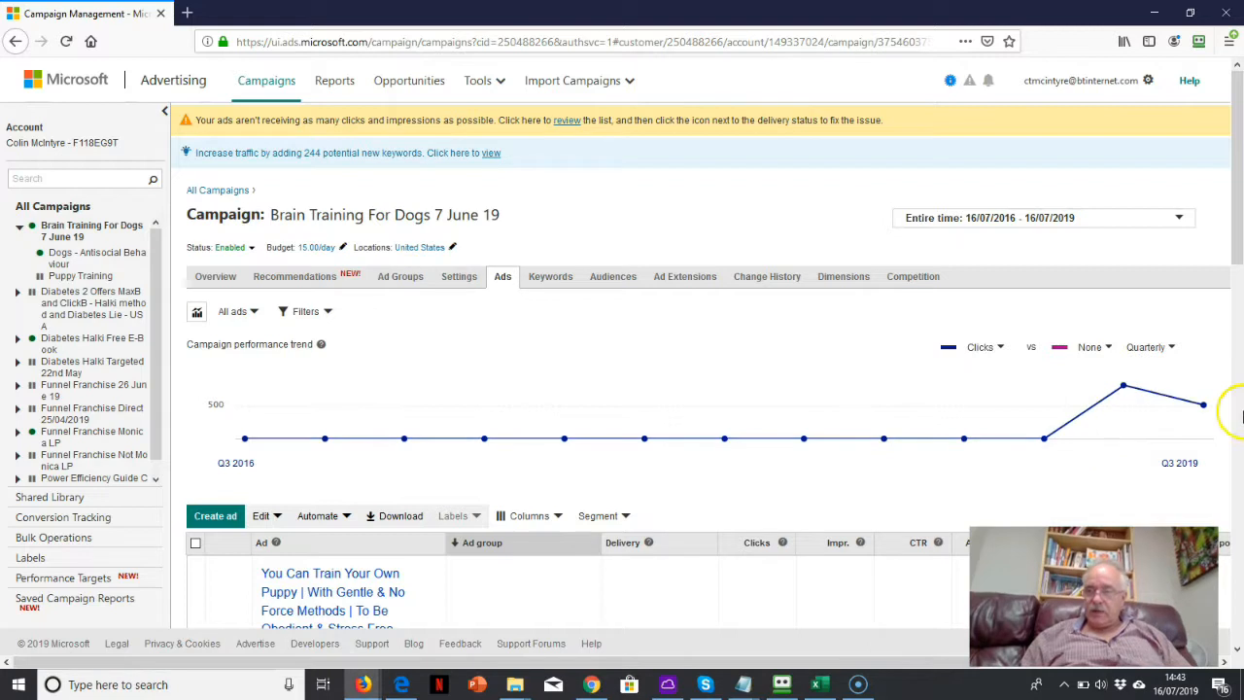
# - Look through the campaign's ads and their Ad Id column for the IDs recorded in the RedTrack report
pyautogui.moveTo(1238, 231); pyautogui.dragTo(1238, 316)
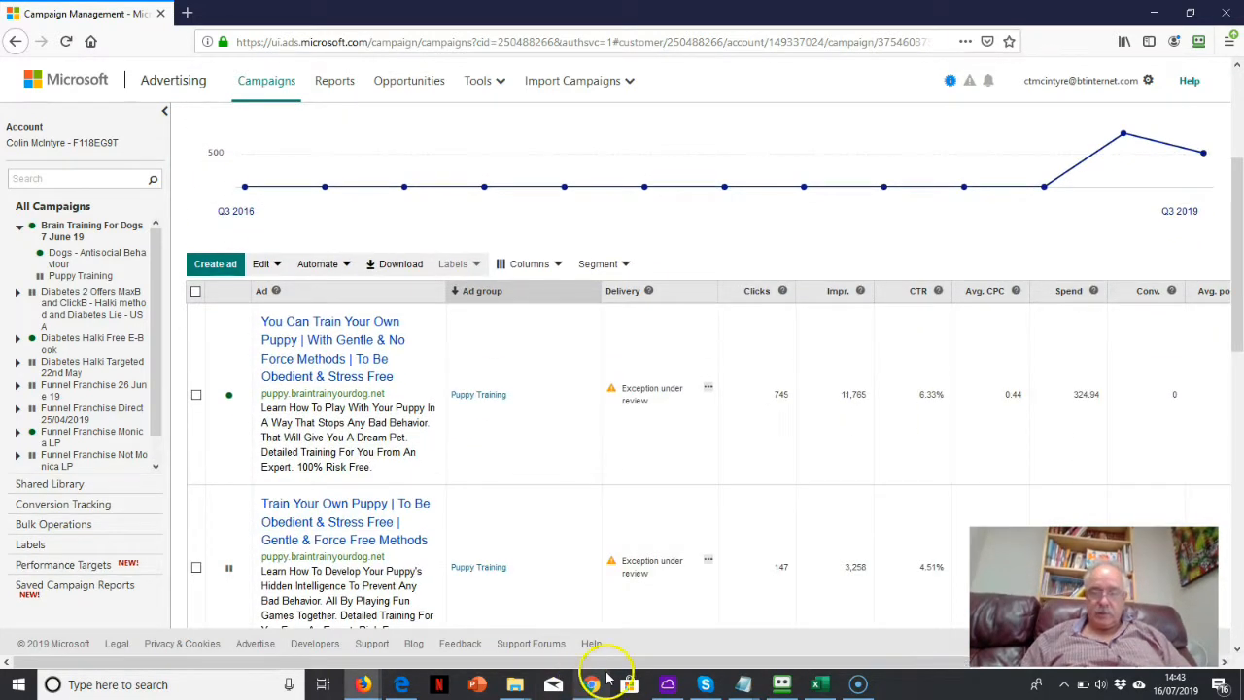
pyautogui.moveTo(764, 659); pyautogui.dragTo(876, 641)
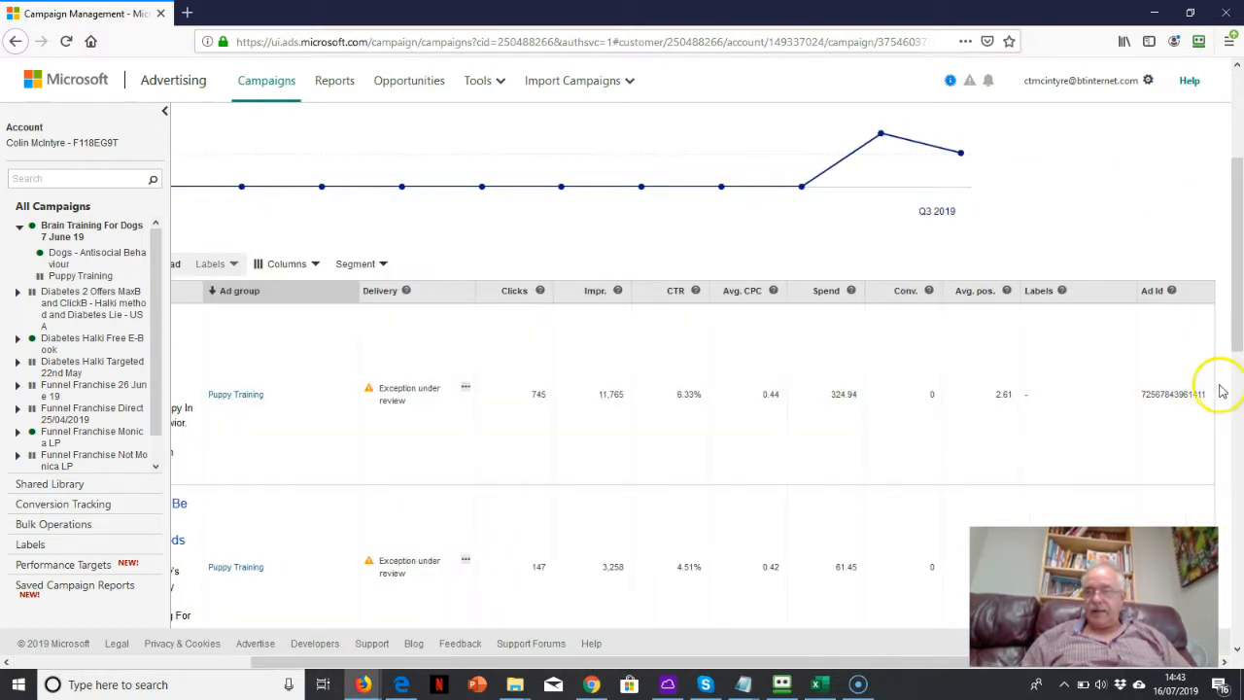
pyautogui.scroll(-2, 1236, 360)
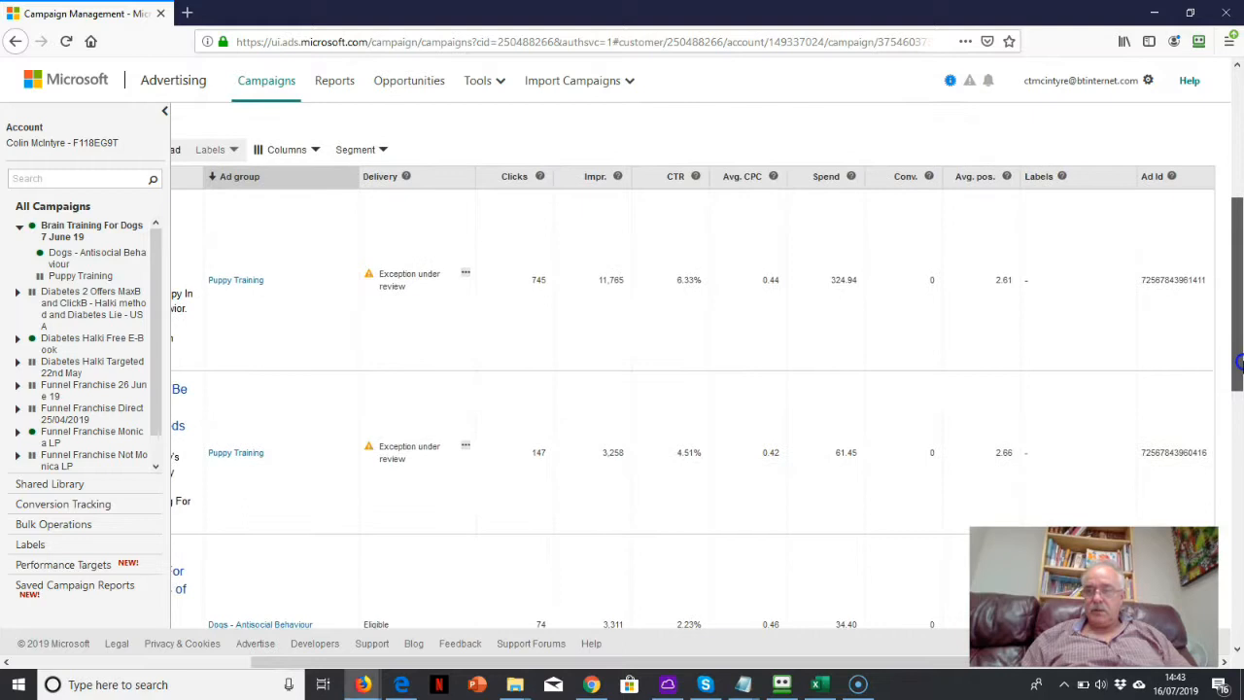
pyautogui.scroll(-4, 1236, 360)
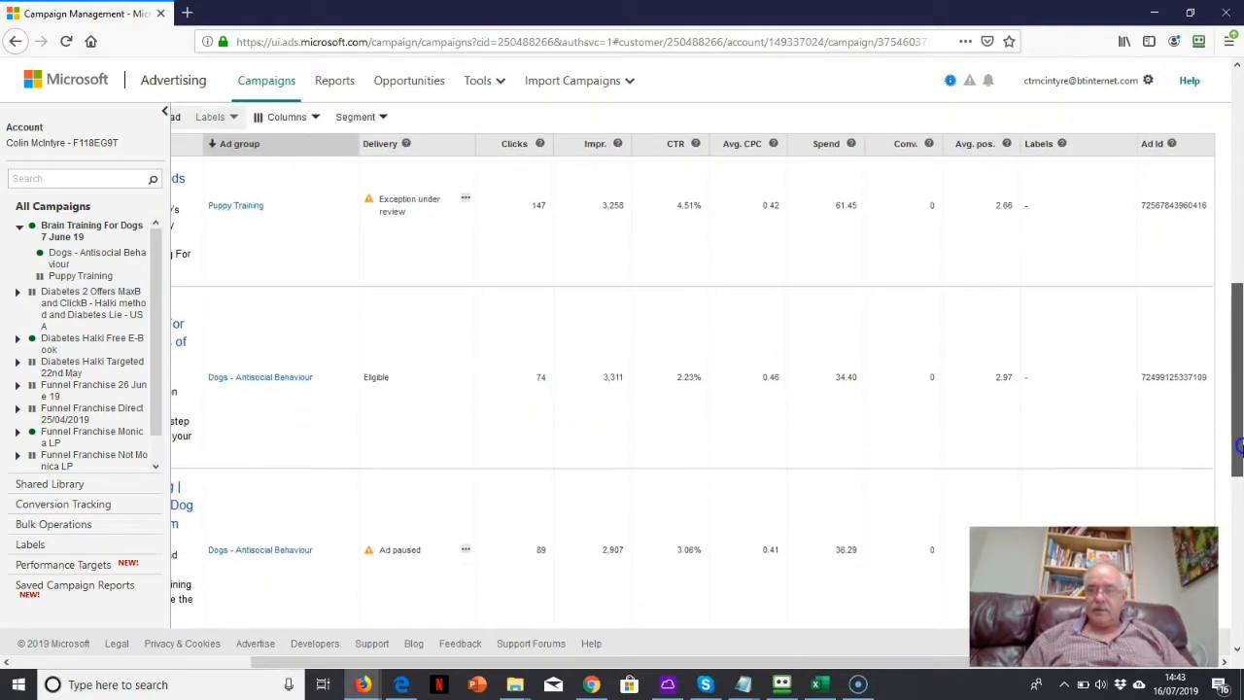
pyautogui.scroll(4, 1188, 335)
pyautogui.scroll(4, 1187, 335)
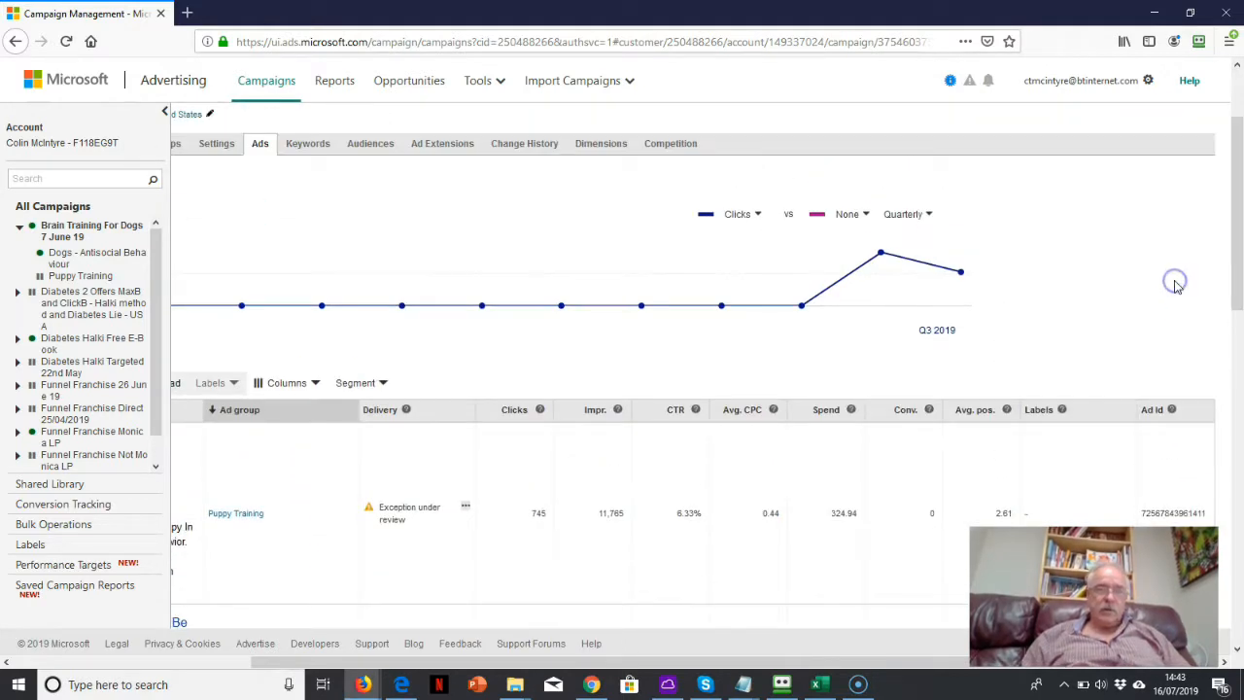
pyautogui.moveTo(669, 664); pyautogui.dragTo(418, 669)
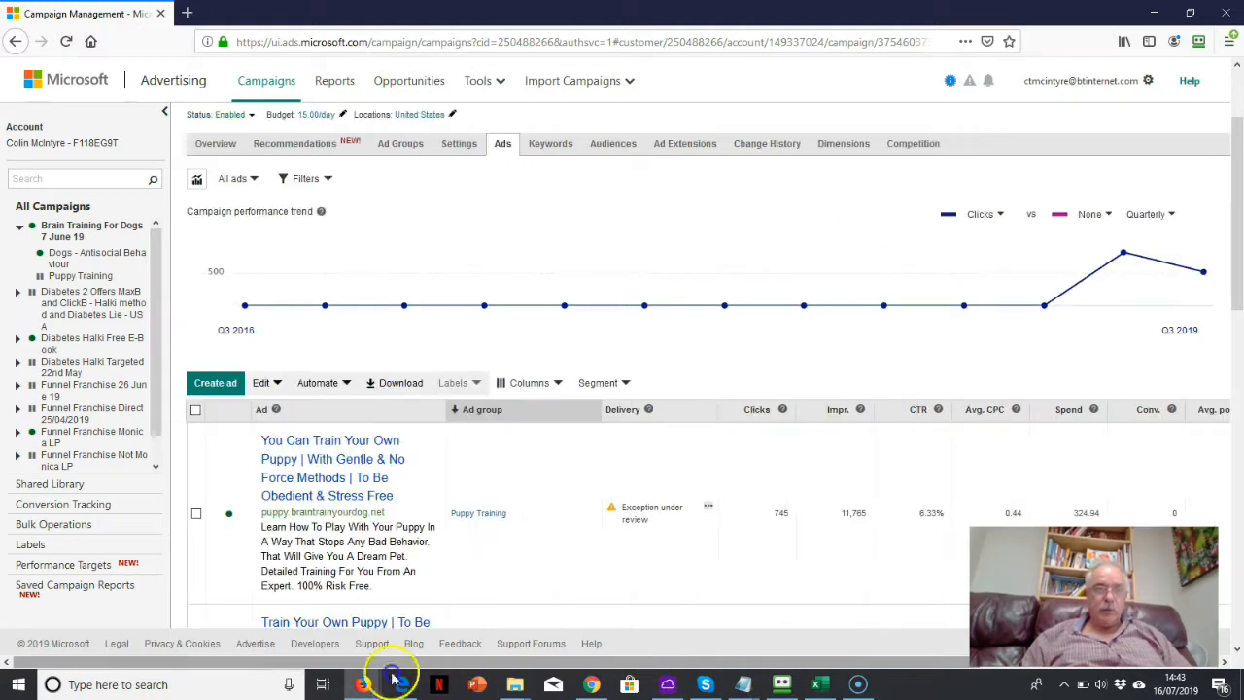
# - Check the ad group IDs in the campaign's ad groups list, and switch back to the RedTrack report
pyautogui.click(404, 146)
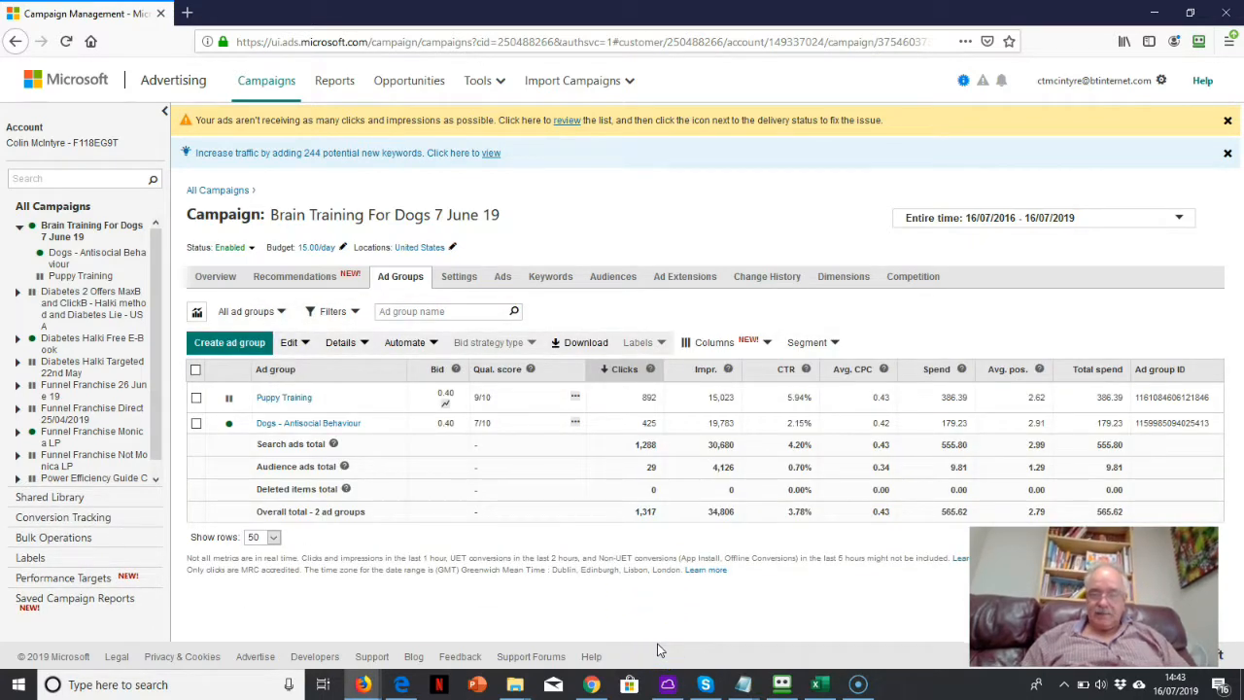
pyautogui.click(1215, 398)
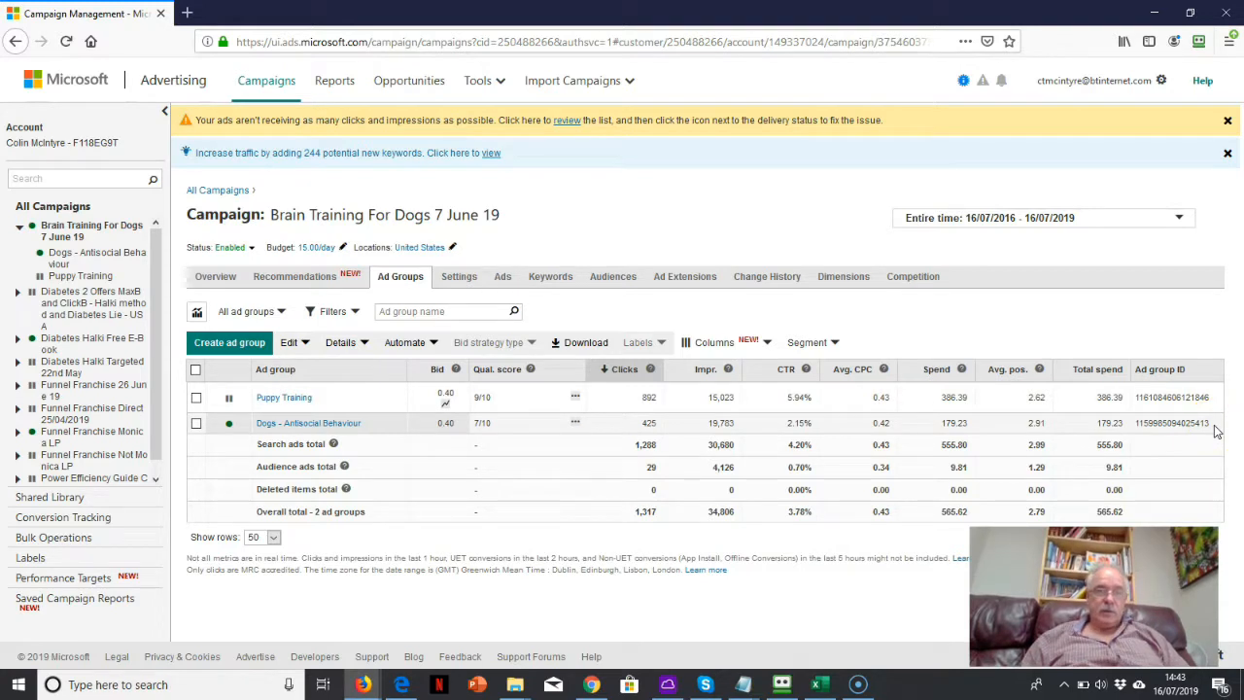
pyautogui.click(364, 685)
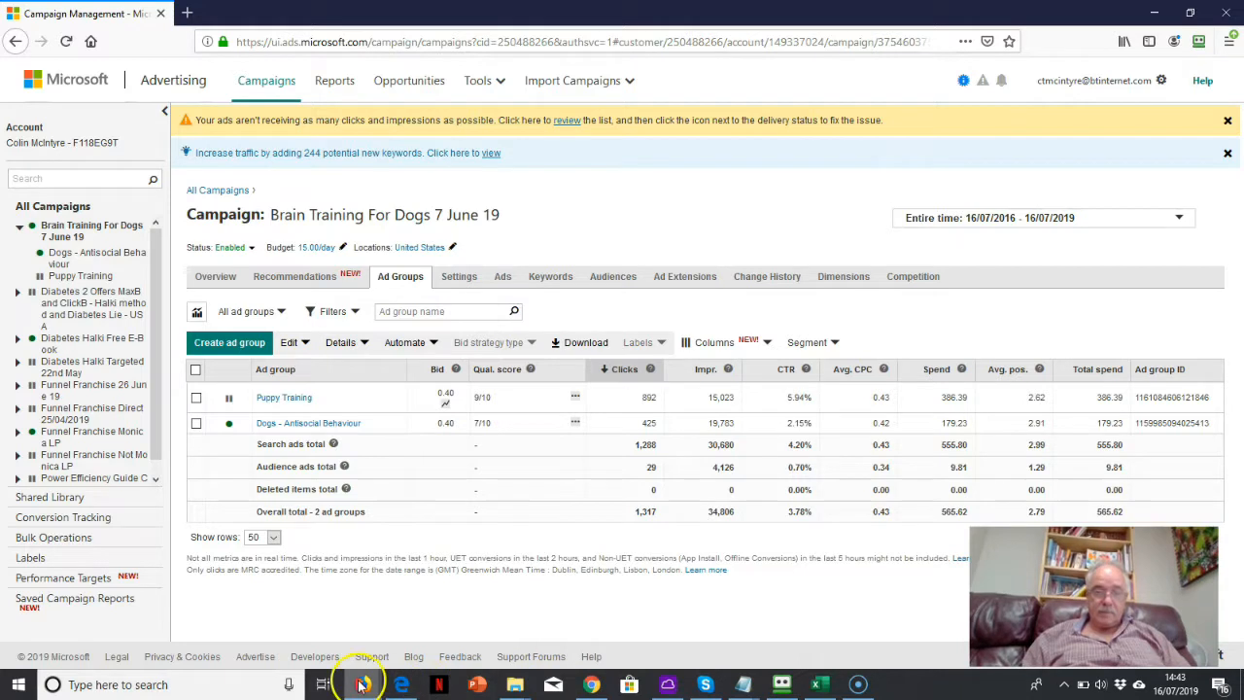
pyautogui.click(364, 684)
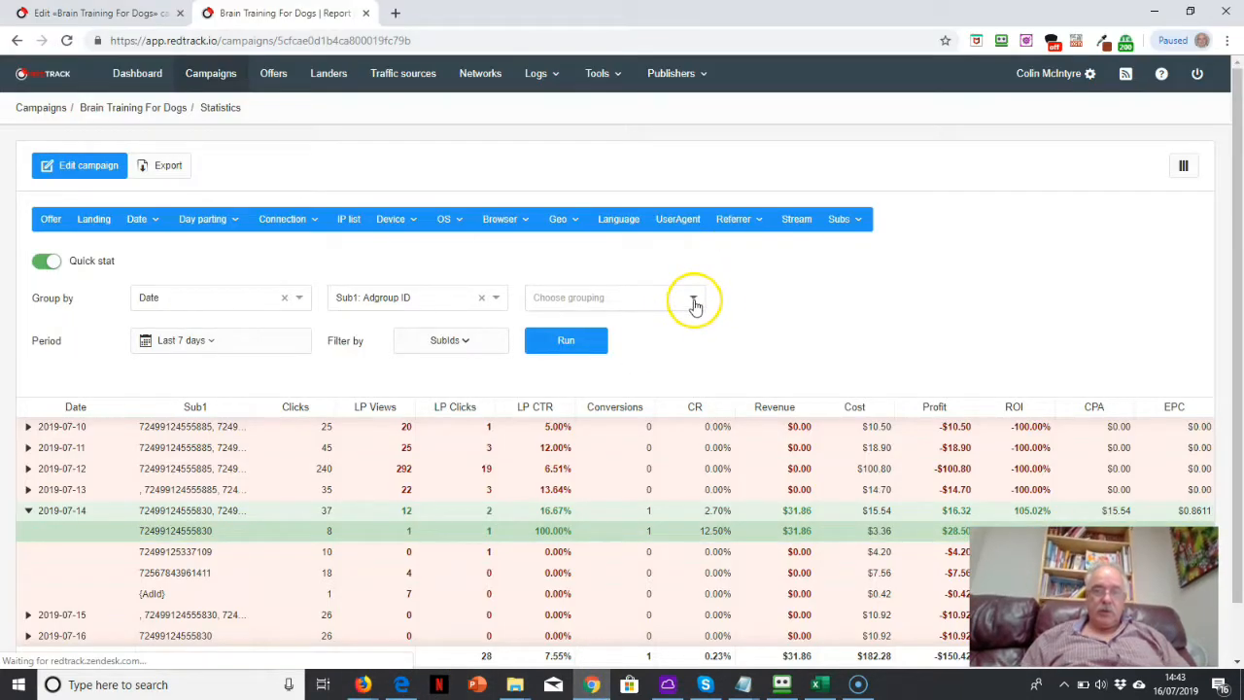
# - Look through the options available for the report's second grouping level and leave the Adgroup ID grouping selected
pyautogui.click(496, 300)
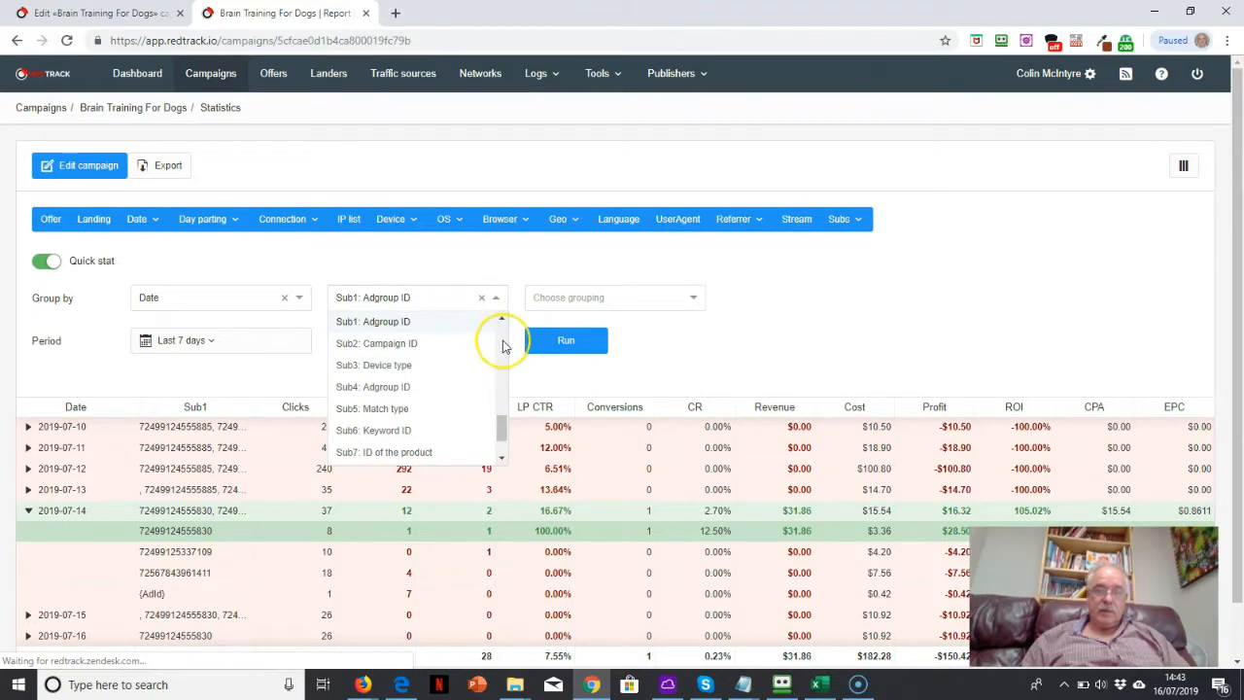
pyautogui.moveTo(503, 425); pyautogui.dragTo(492, 311)
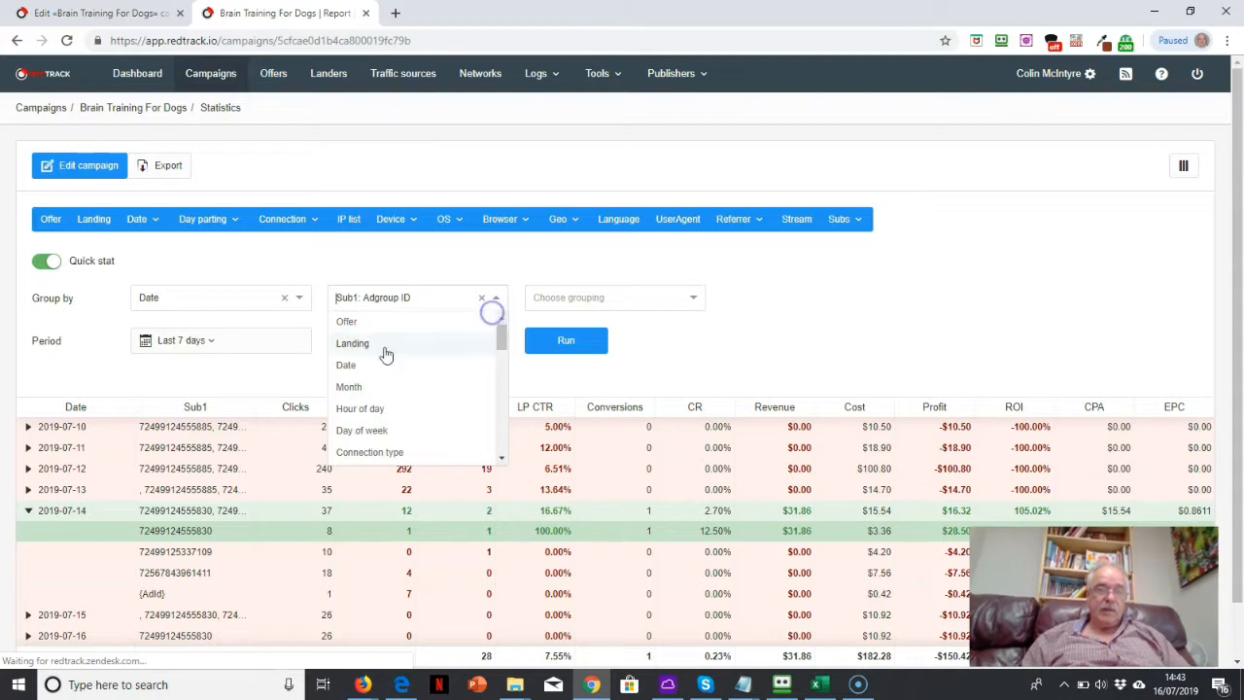
pyautogui.click(76, 351)
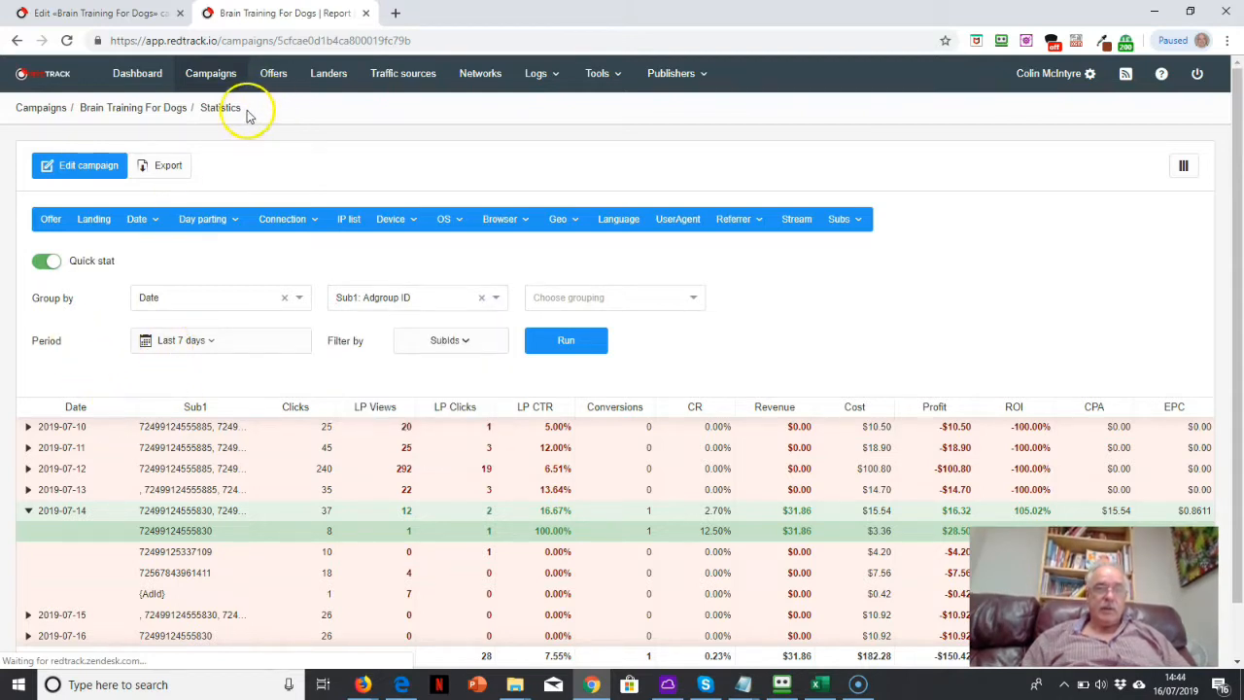
# - Review RedTrack's campaigns list and offers list, including their Brain Training For Dogs entries
pyautogui.click(216, 83)
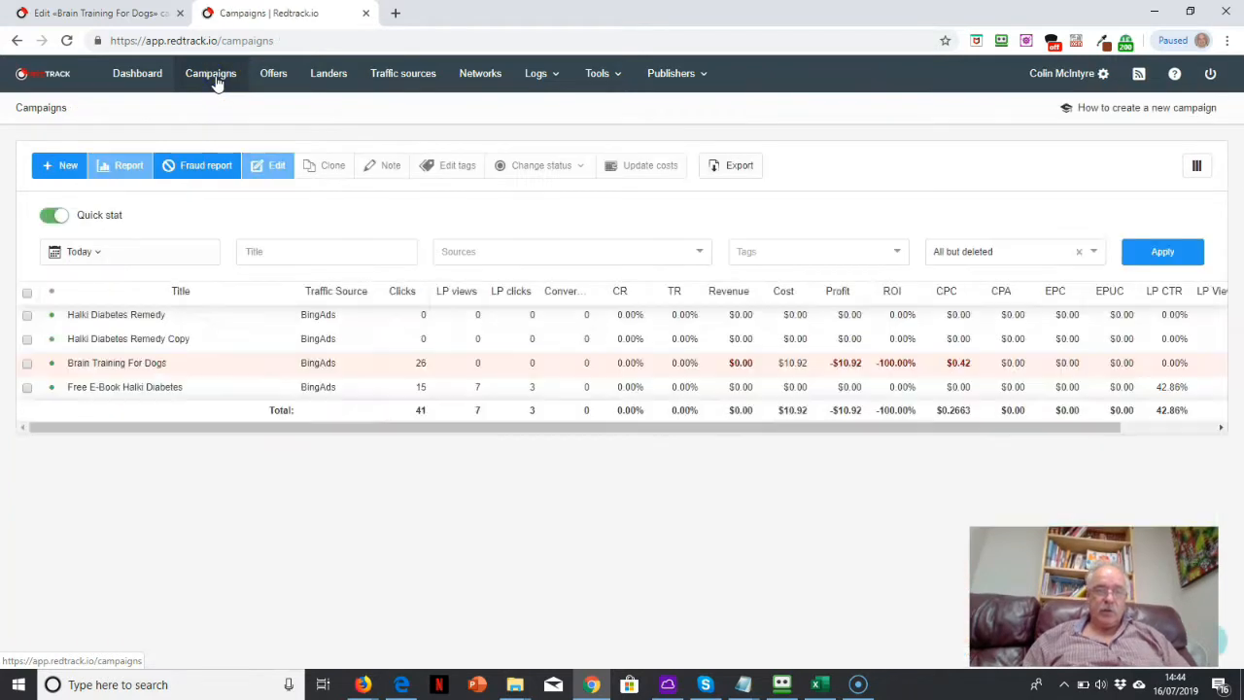
pyautogui.moveTo(318, 365)
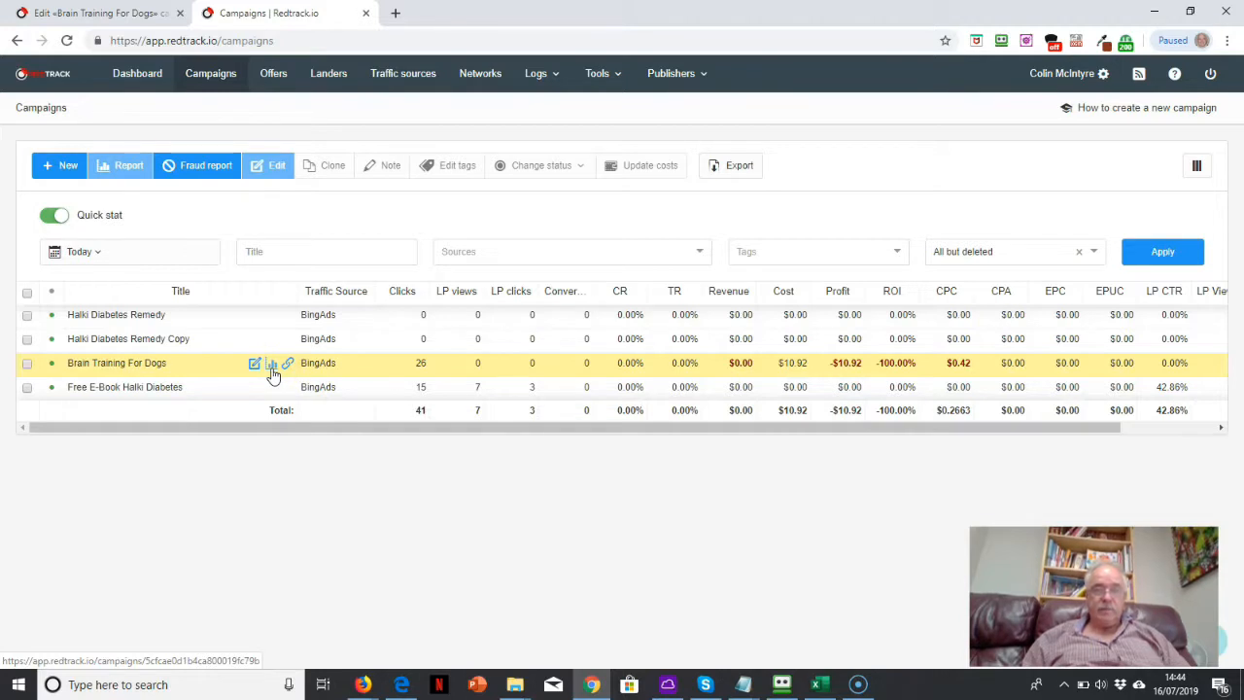
pyautogui.click(274, 77)
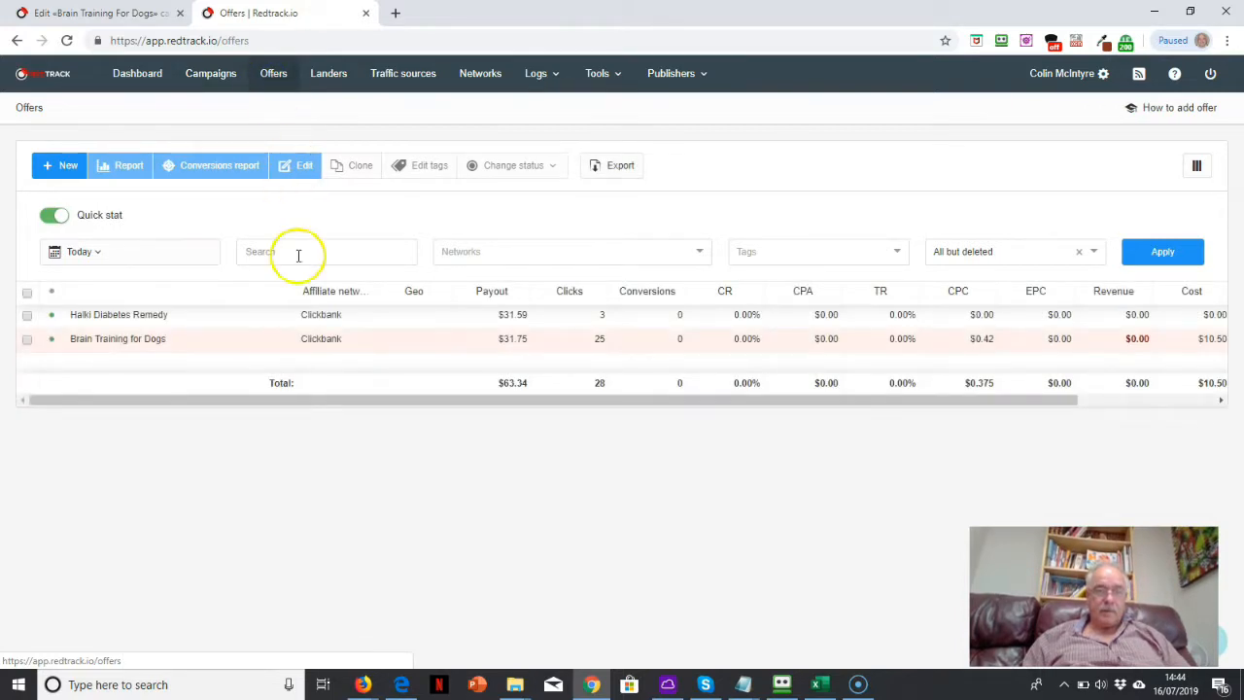
pyautogui.moveTo(271, 340)
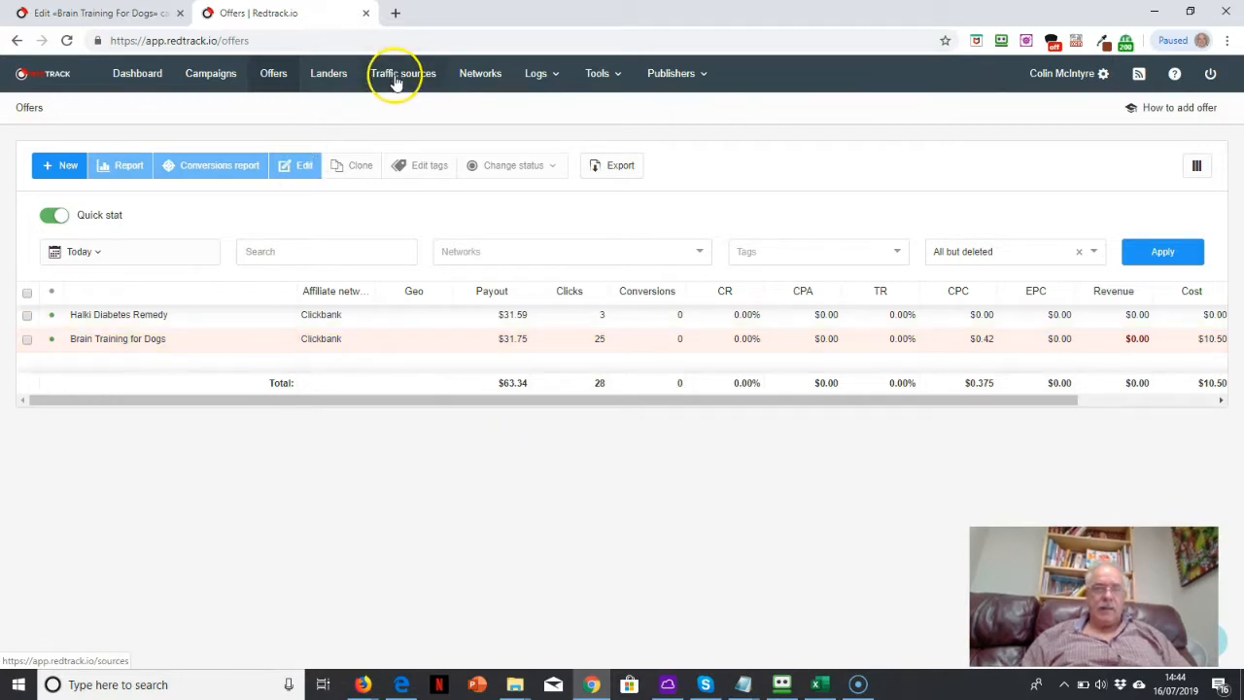
# - Review RedTrack's lists of landing pages, traffic sources and affiliate networks
pyautogui.click(342, 79)
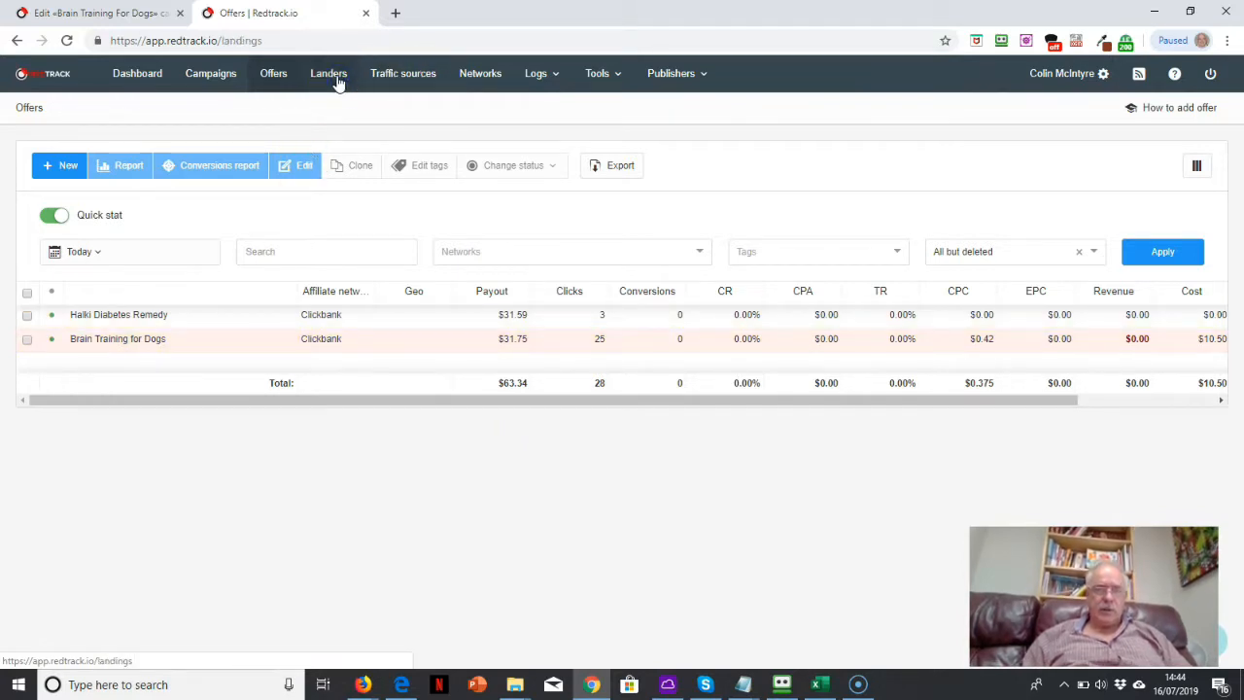
pyautogui.click(316, 362)
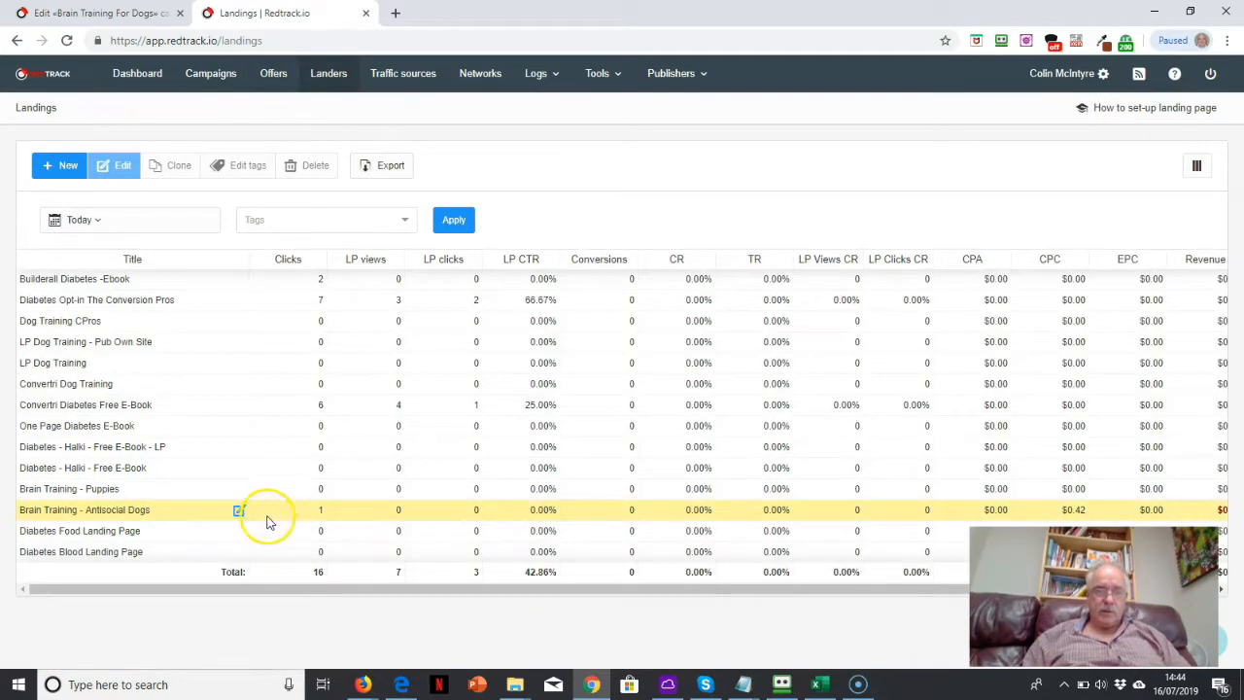
pyautogui.click(420, 77)
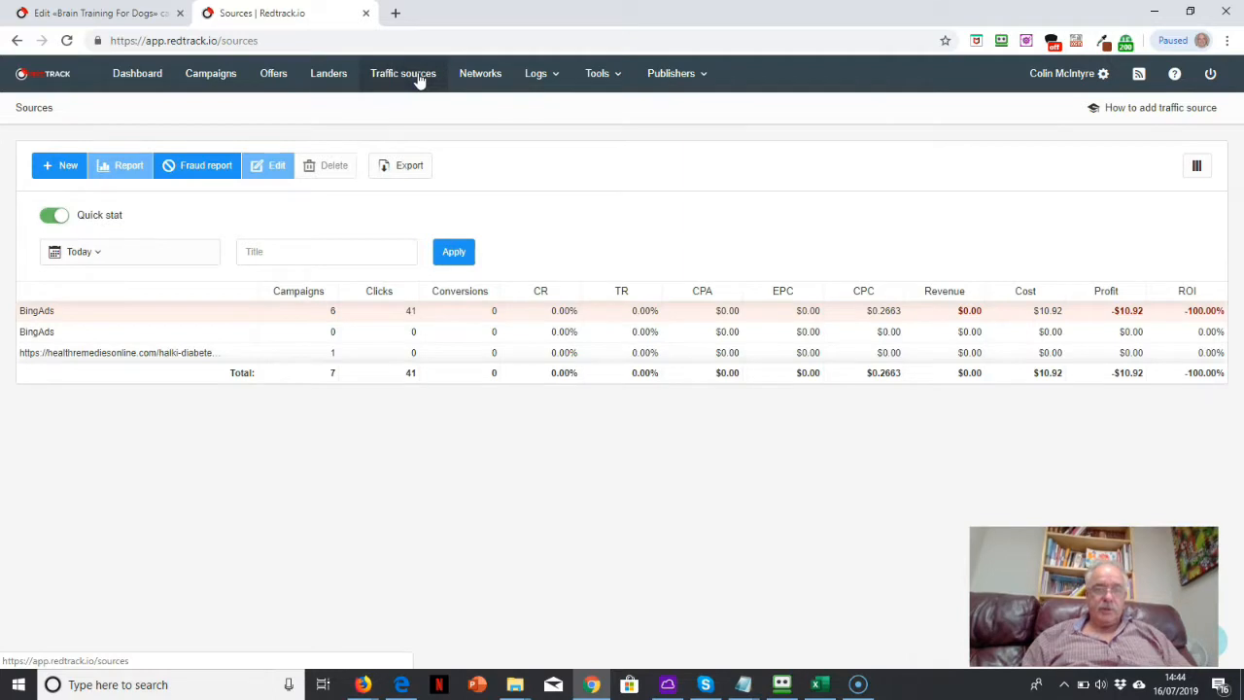
pyautogui.moveTo(278, 359)
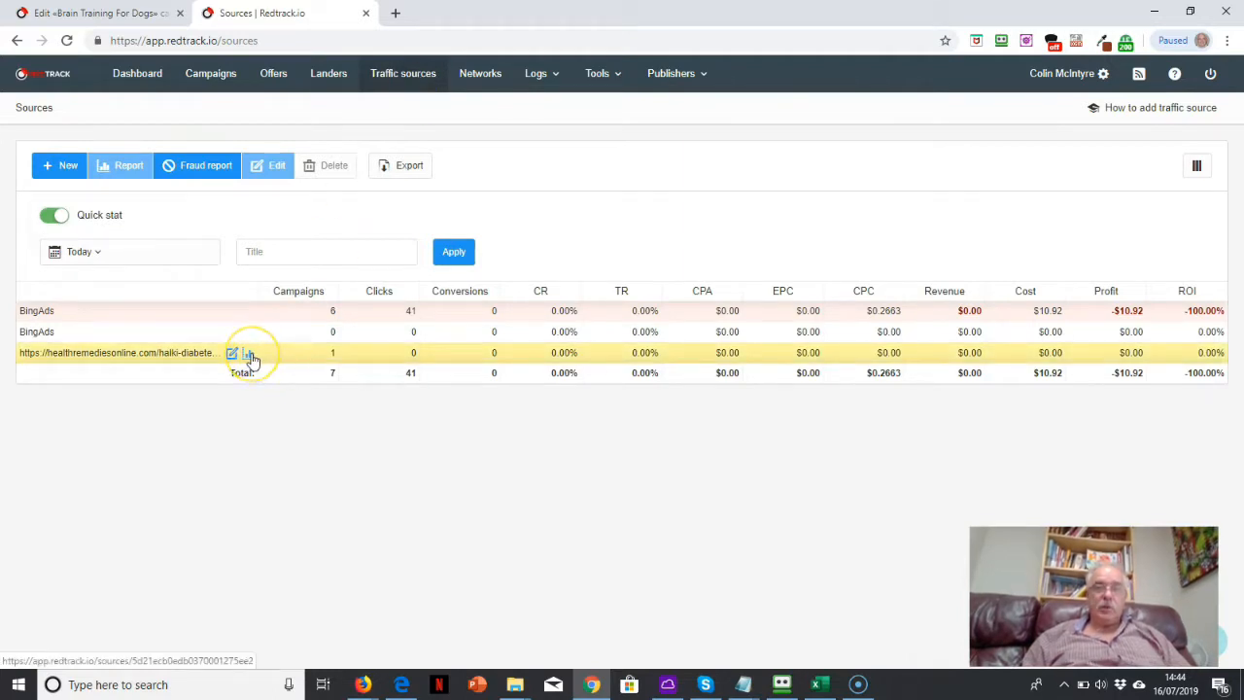
pyautogui.click(493, 82)
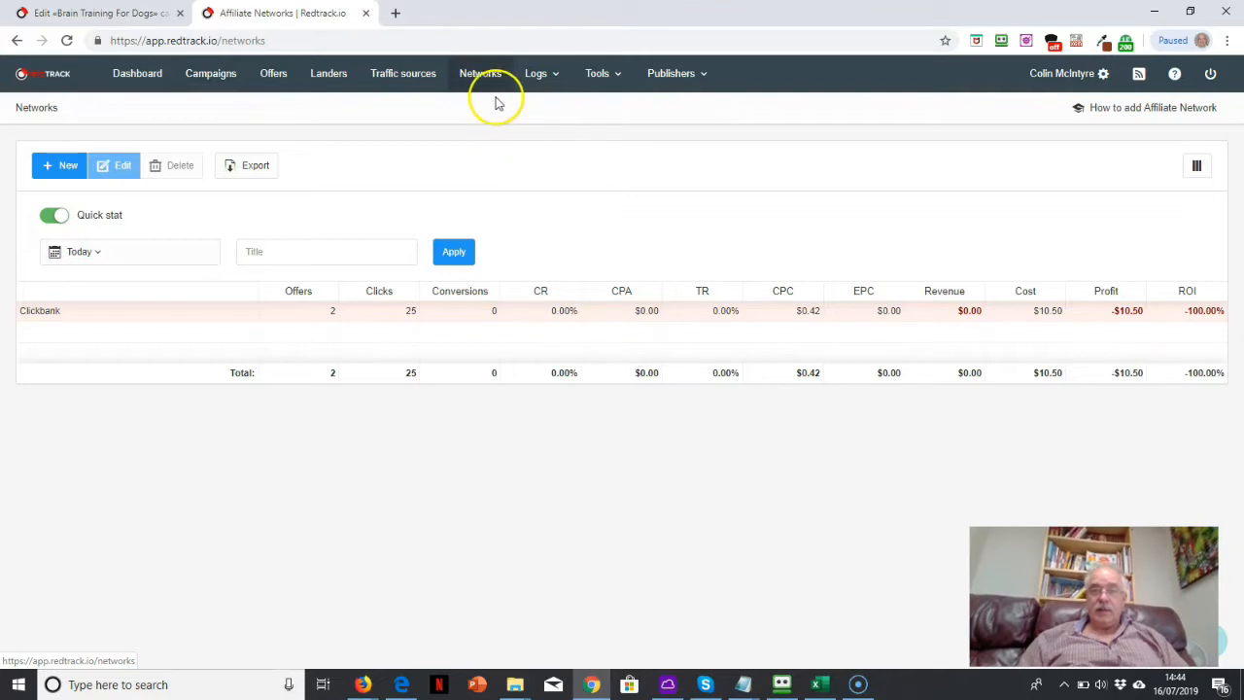
# - Open the clicks log and filter it to the last 7 days and the Brain Training For Dogs campaign
pyautogui.click(556, 77)
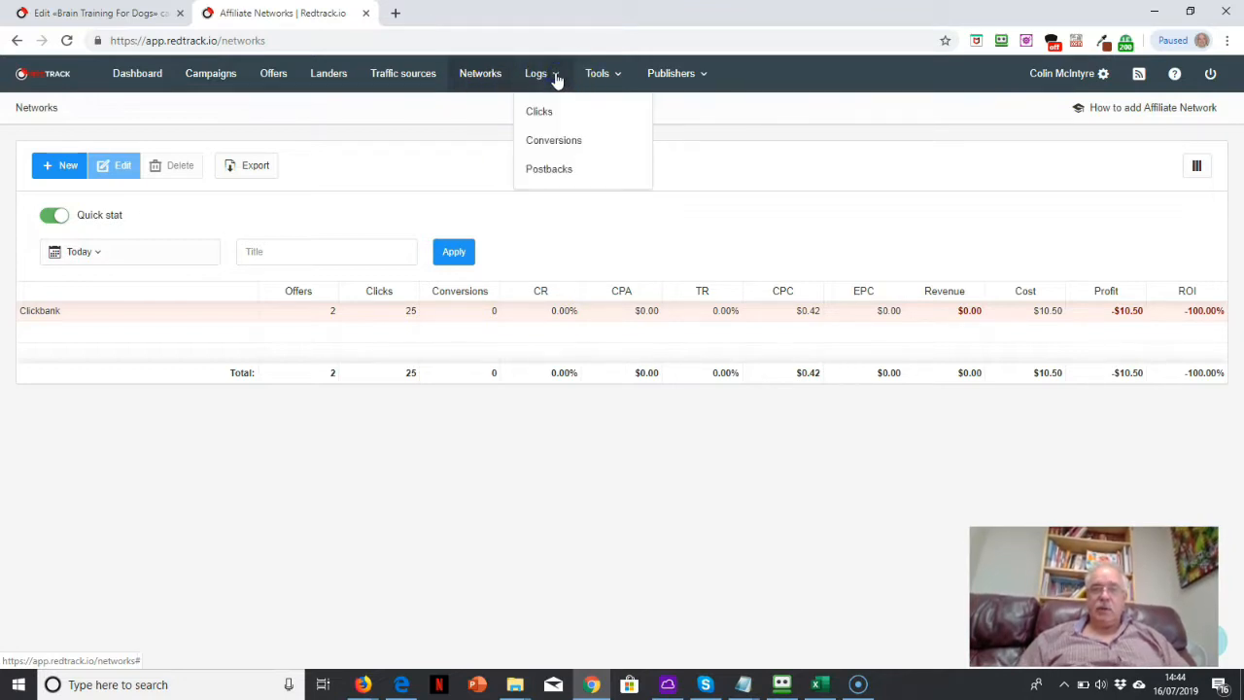
pyautogui.click(544, 113)
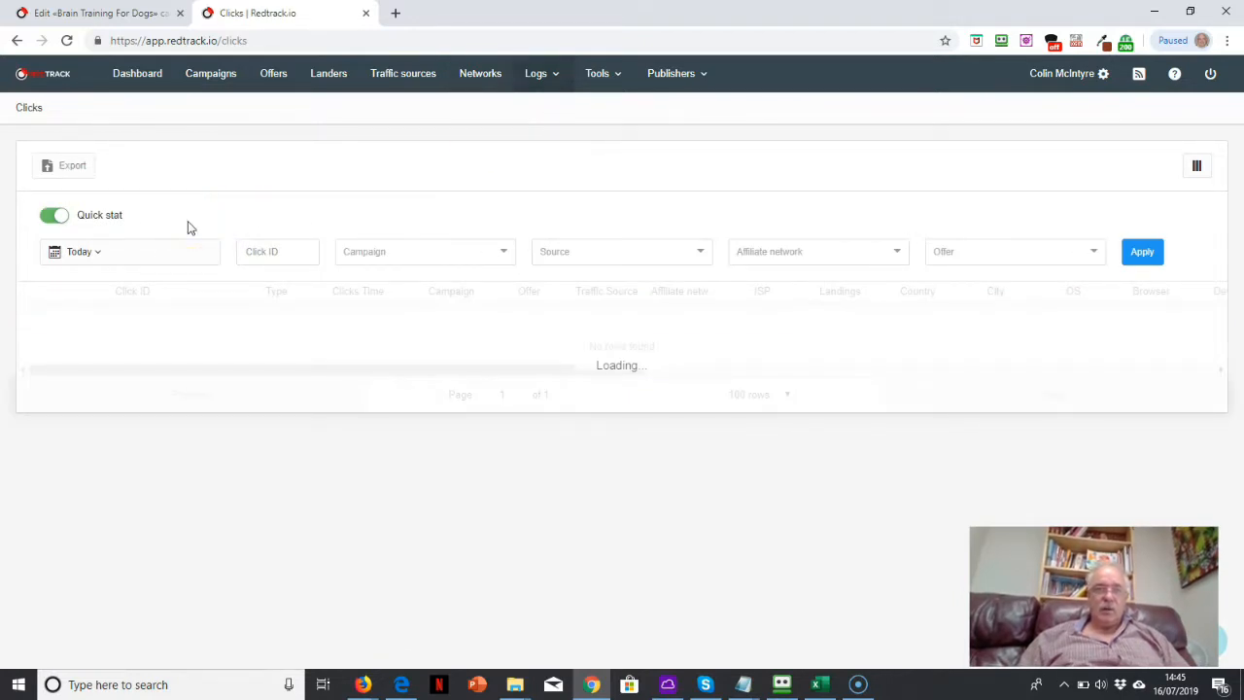
pyautogui.click(98, 253)
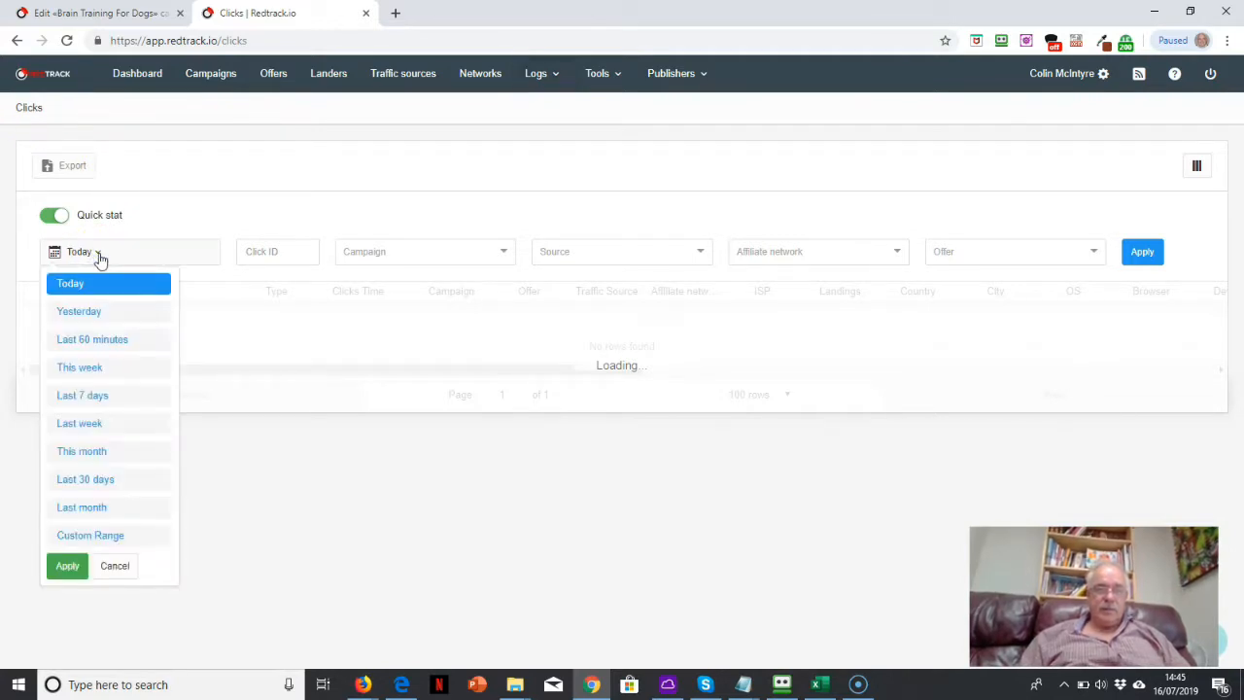
pyautogui.click(104, 404)
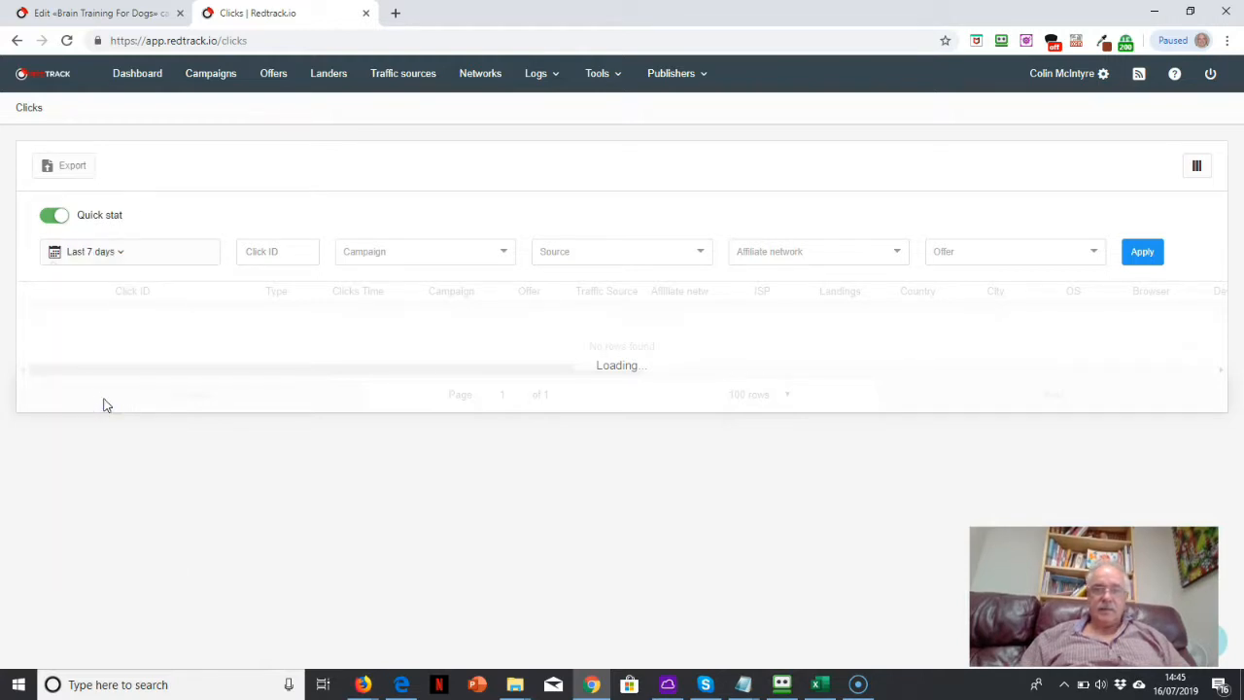
pyautogui.click(504, 251)
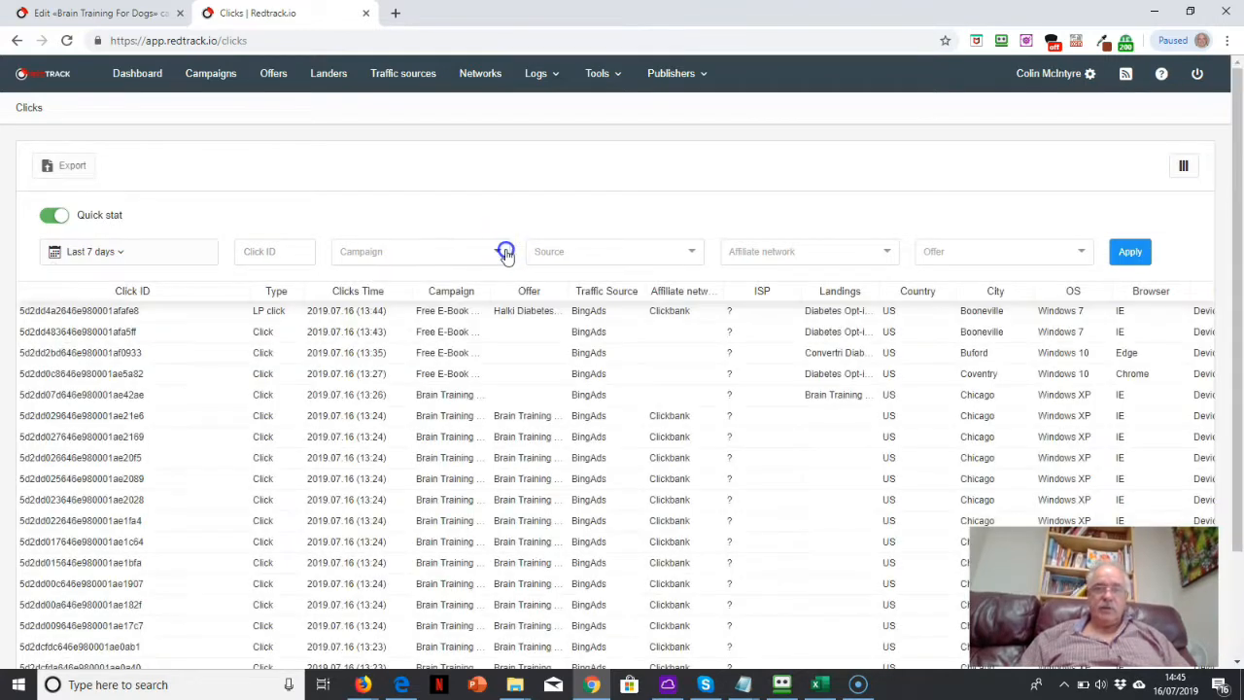
pyautogui.click(431, 325)
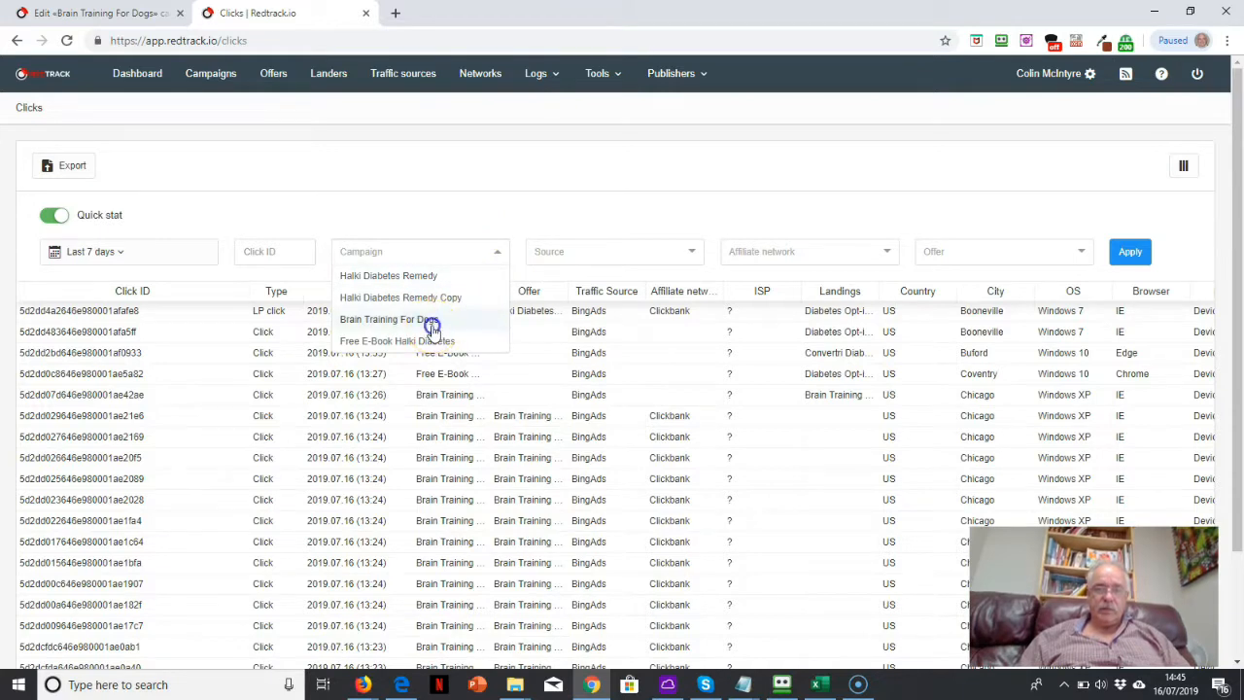
pyautogui.click(1127, 258)
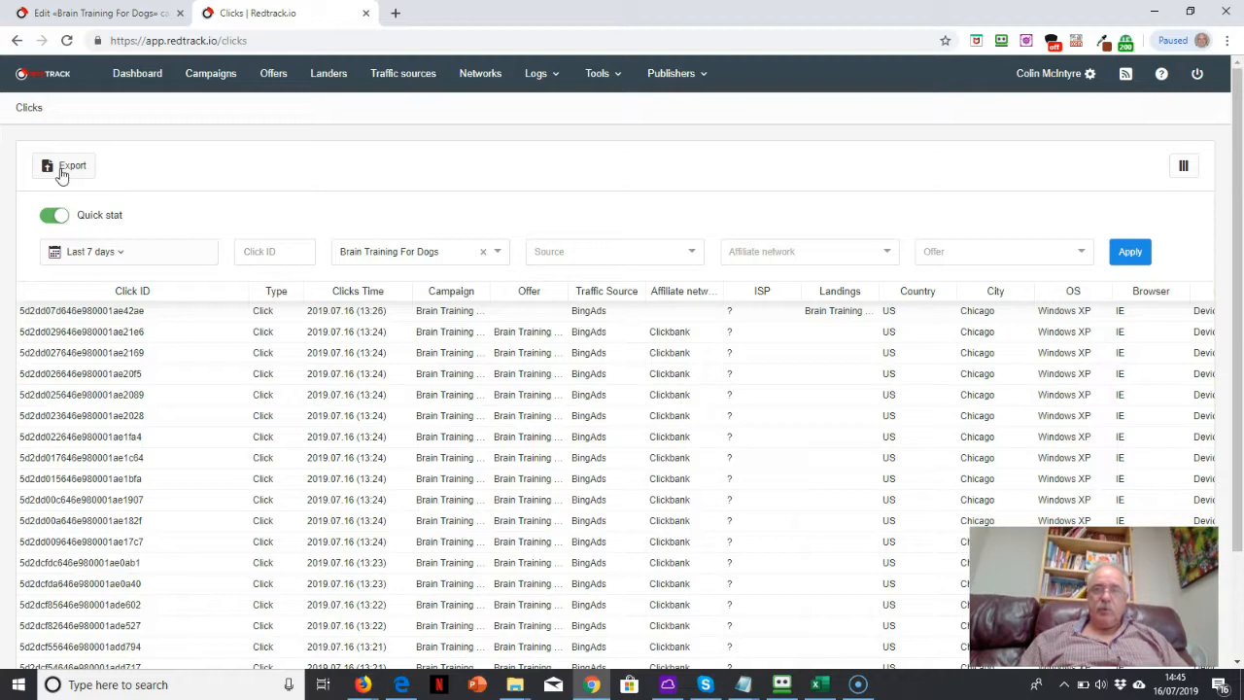
# - Open the conversions log and filter it to the last 7 days and the Brain Training for Dogs offer
pyautogui.click(550, 75)
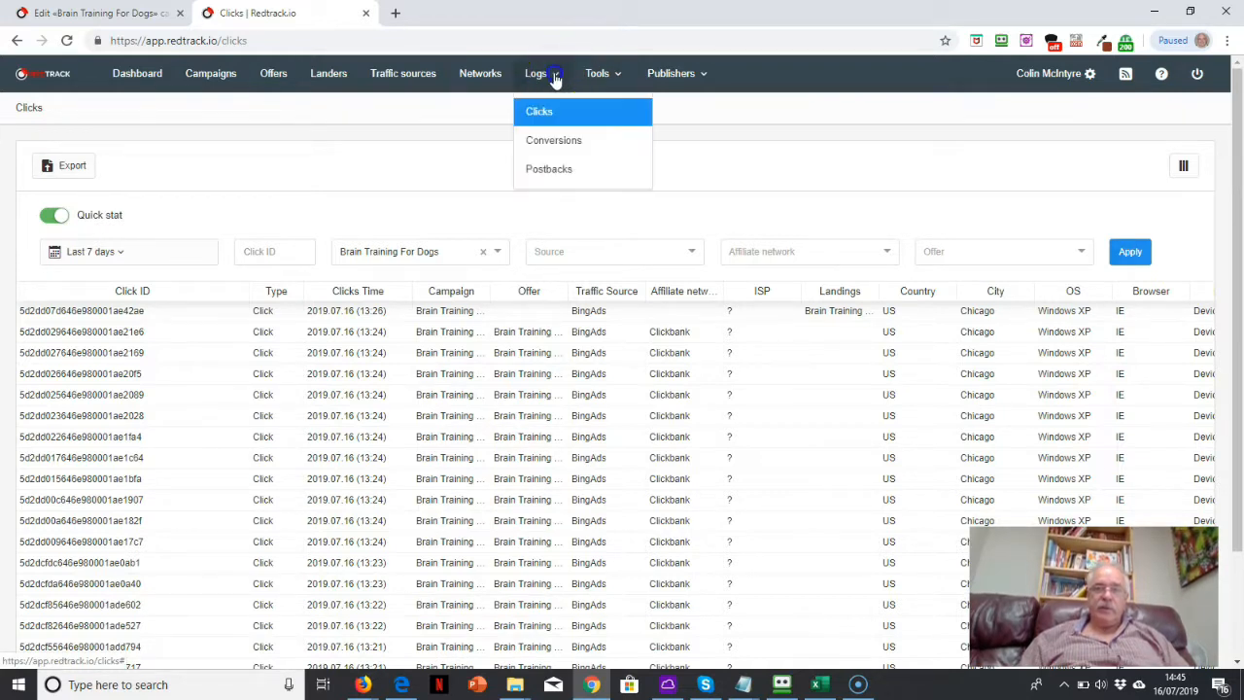
pyautogui.click(563, 141)
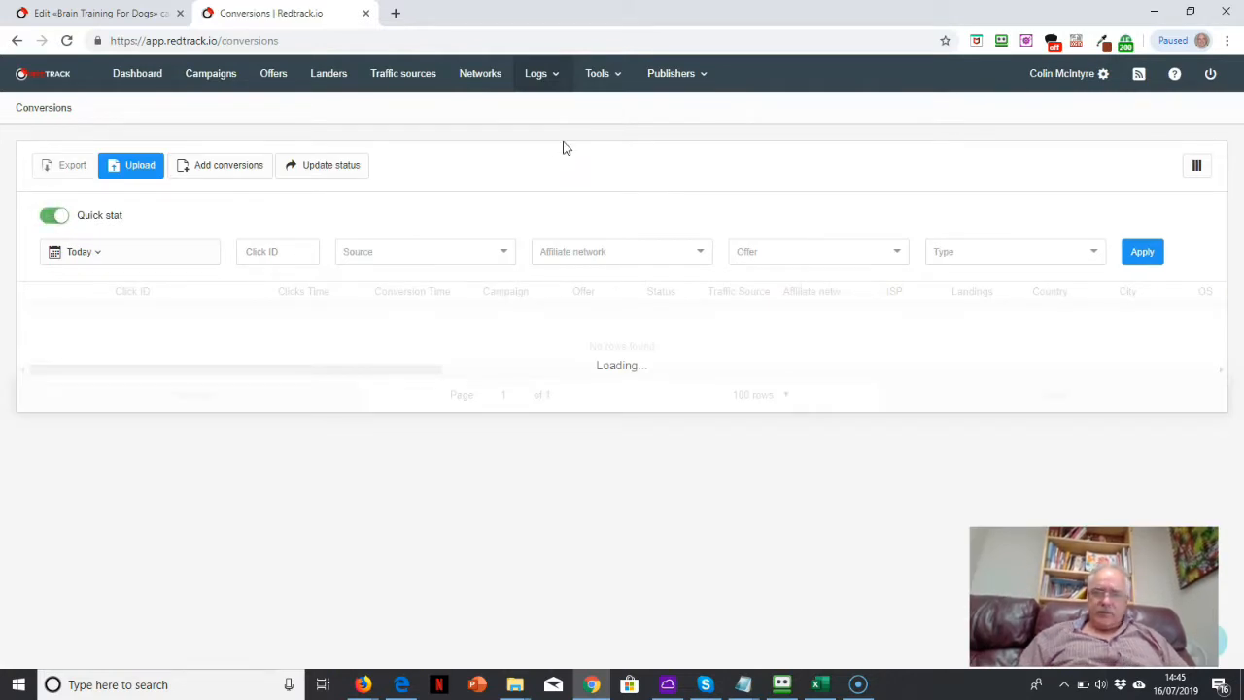
pyautogui.click(91, 252)
pyautogui.click(110, 360)
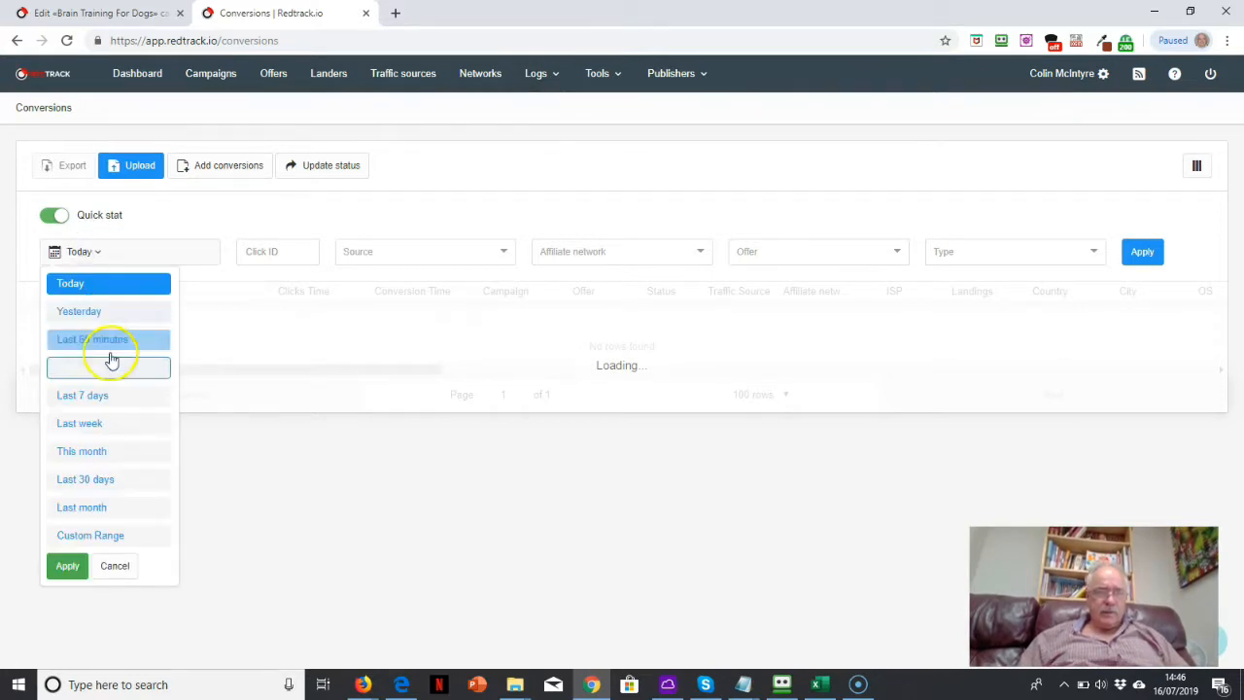
pyautogui.click(98, 395)
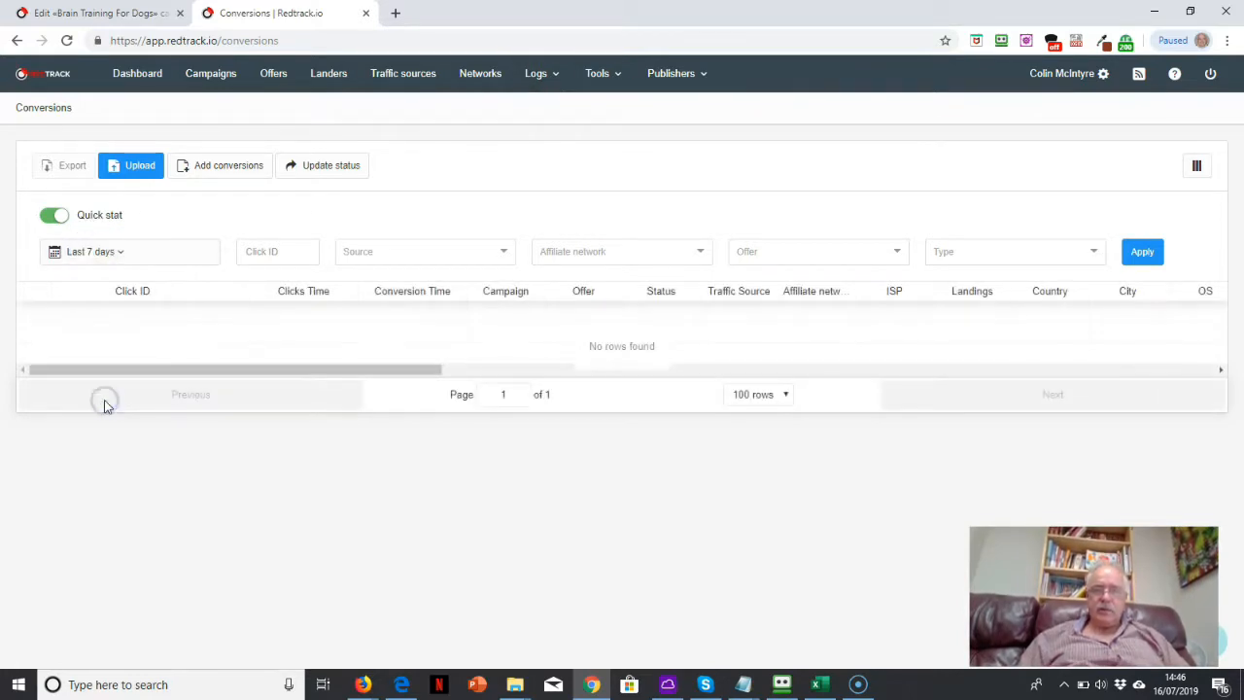
pyautogui.click(849, 255)
pyautogui.click(810, 277)
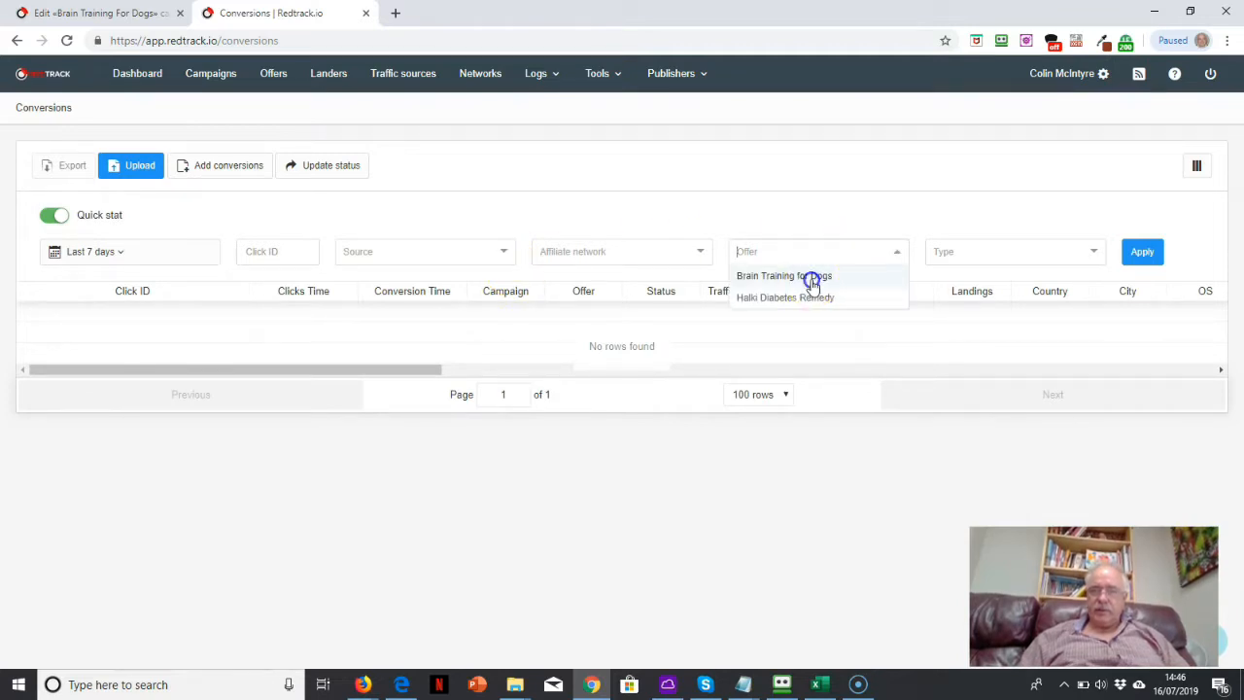
pyautogui.click(1143, 255)
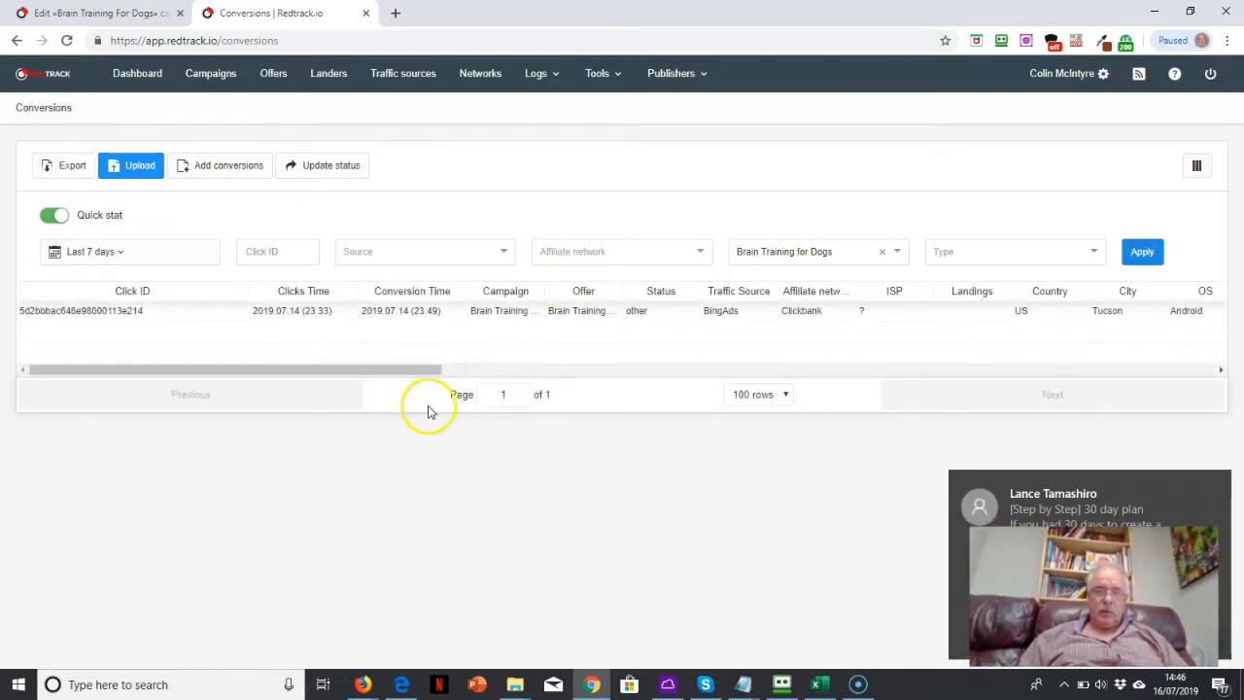
# - Examine the listed conversion's device, payout and clickSub1 to clickSub10 tracking values
pyautogui.click(338, 372)
pyautogui.moveTo(338, 372); pyautogui.dragTo(792, 363)
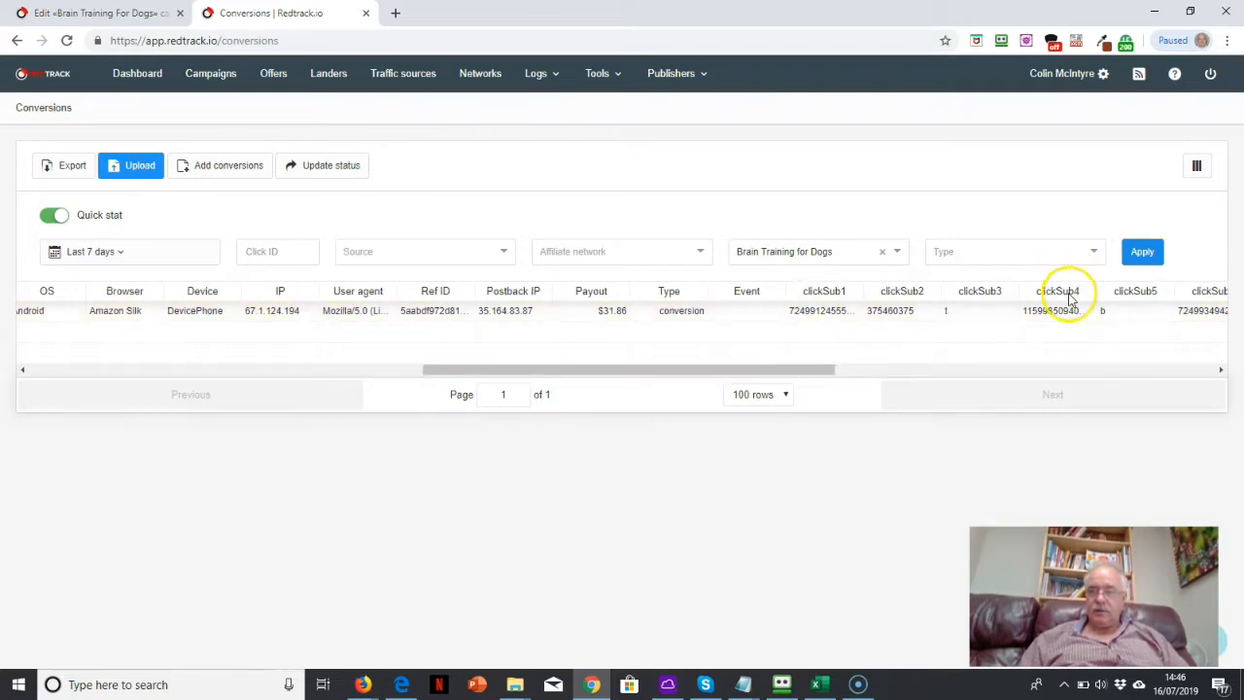
pyautogui.moveTo(817, 374); pyautogui.dragTo(973, 370)
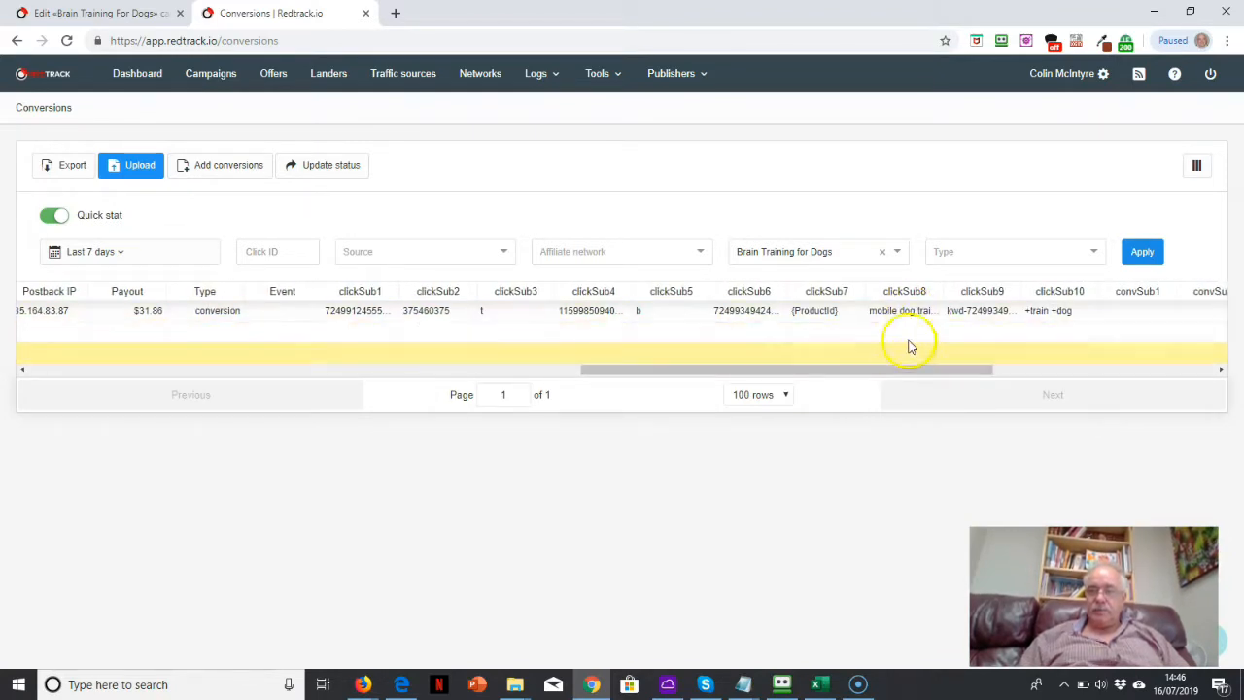
pyautogui.moveTo(897, 369); pyautogui.dragTo(1070, 360)
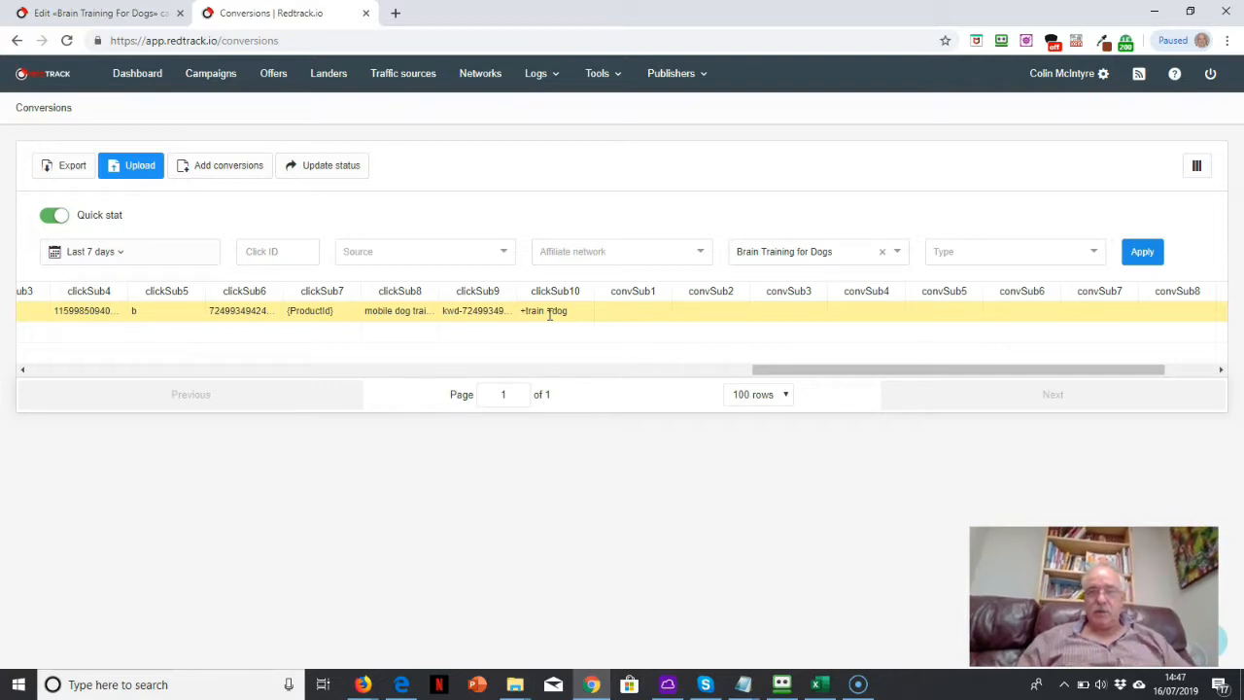
pyautogui.click(541, 81)
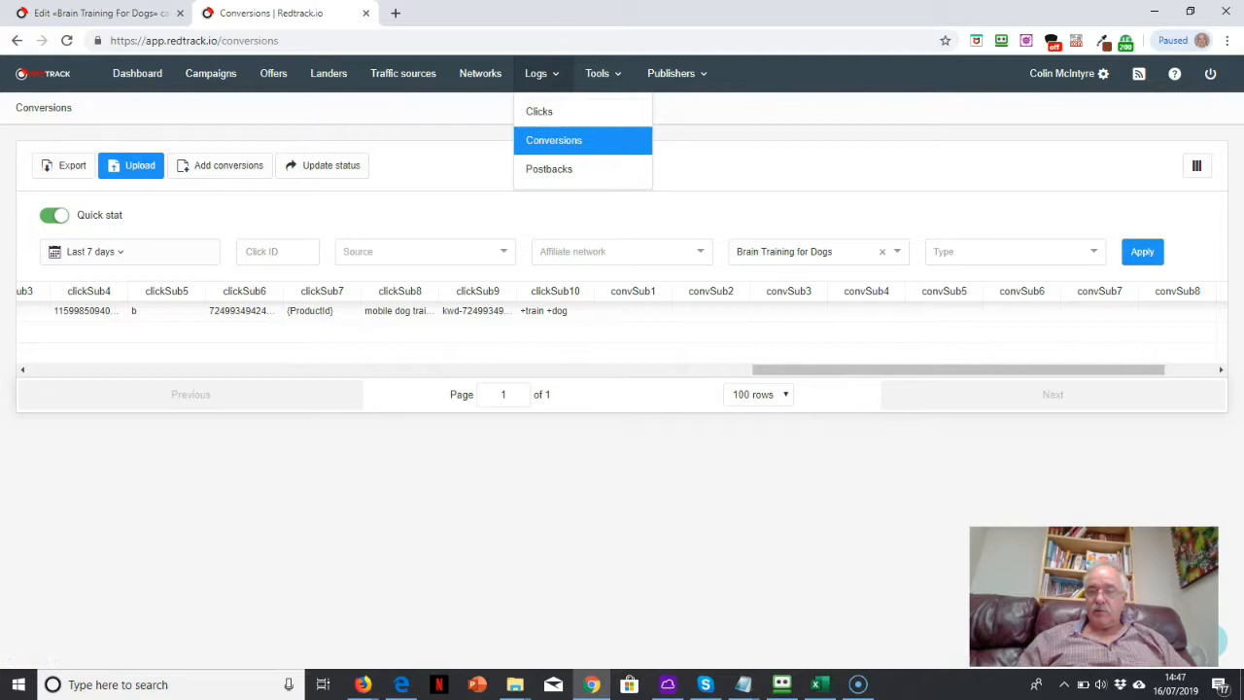
# - Switch to the dog performance workbook in Excel and review the offer, direct and landing page click breakdown in D3:D6
pyautogui.click(818, 688)
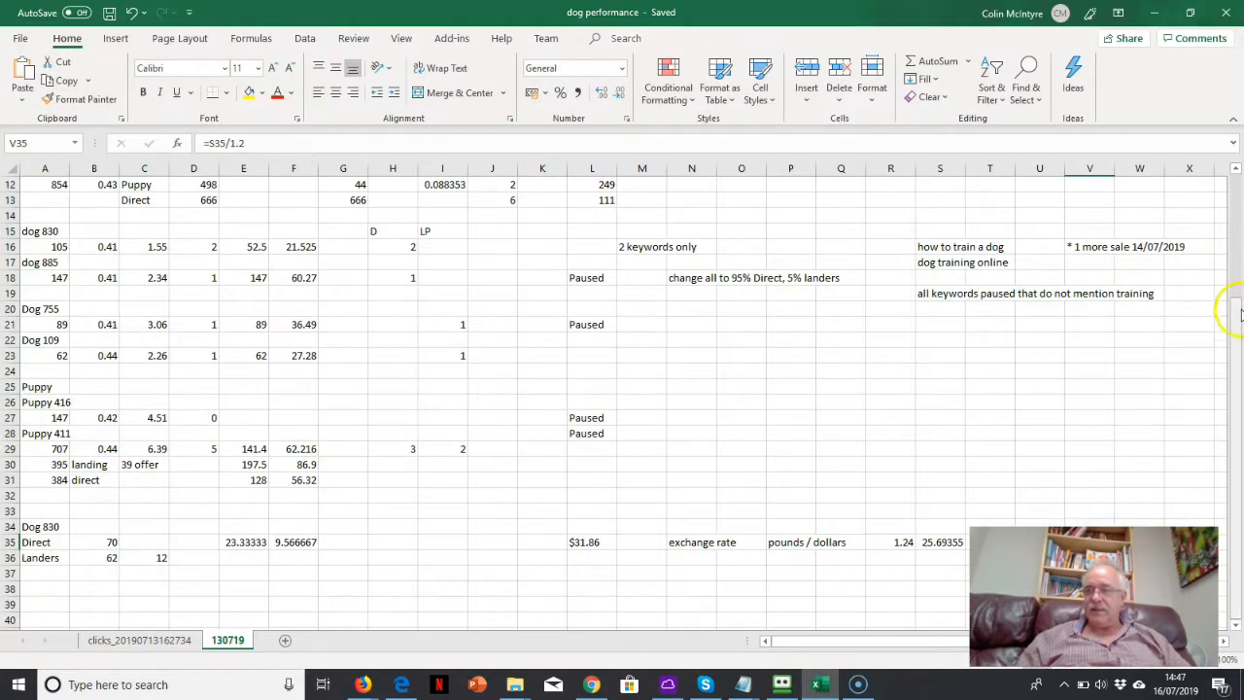
pyautogui.moveTo(1234, 305); pyautogui.dragTo(1229, 197)
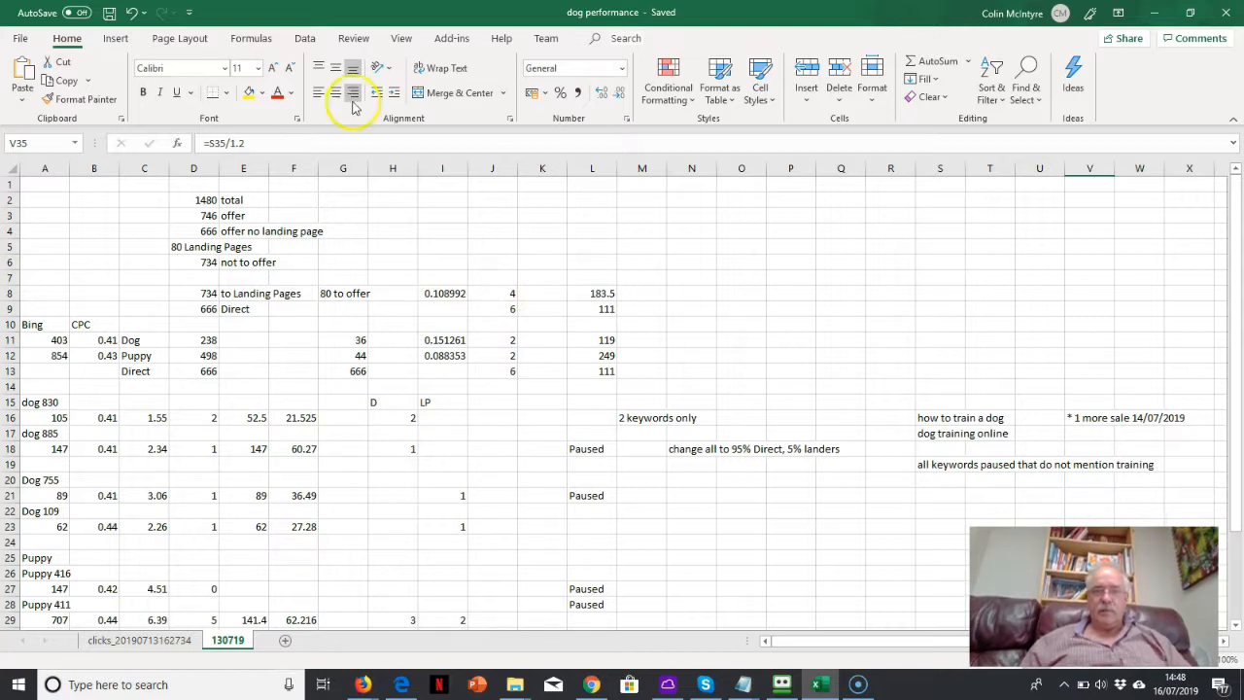
pyautogui.click(208, 215)
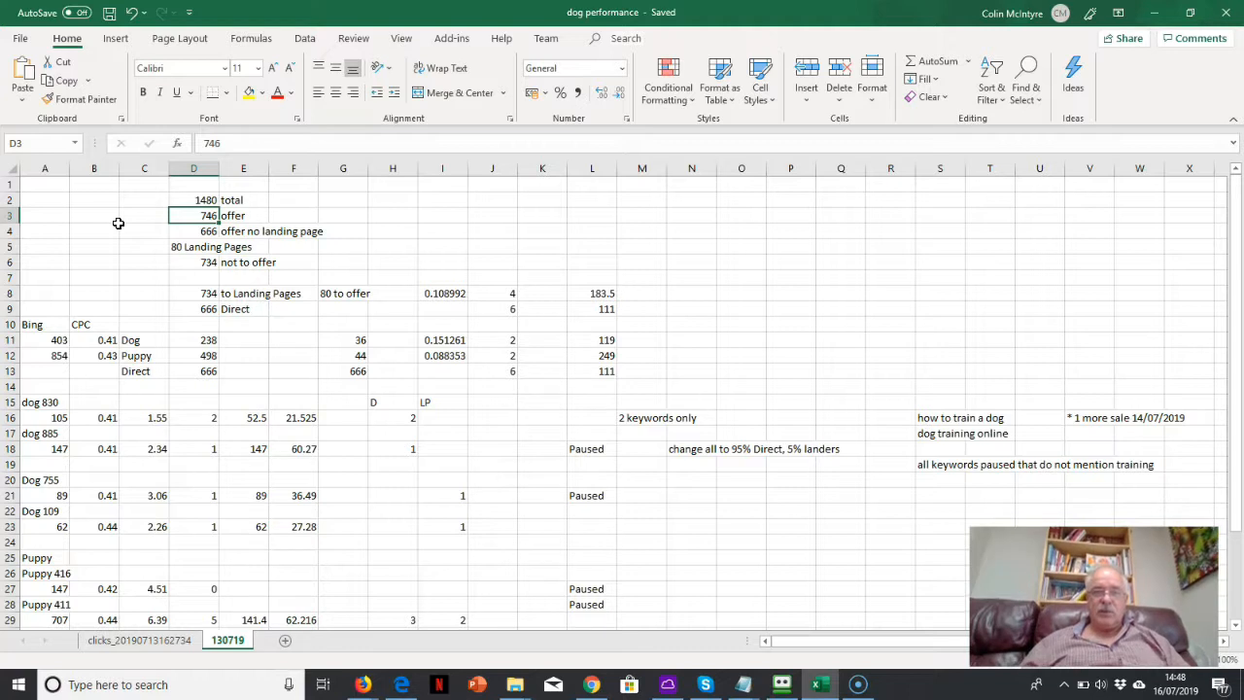
pyautogui.click(201, 235)
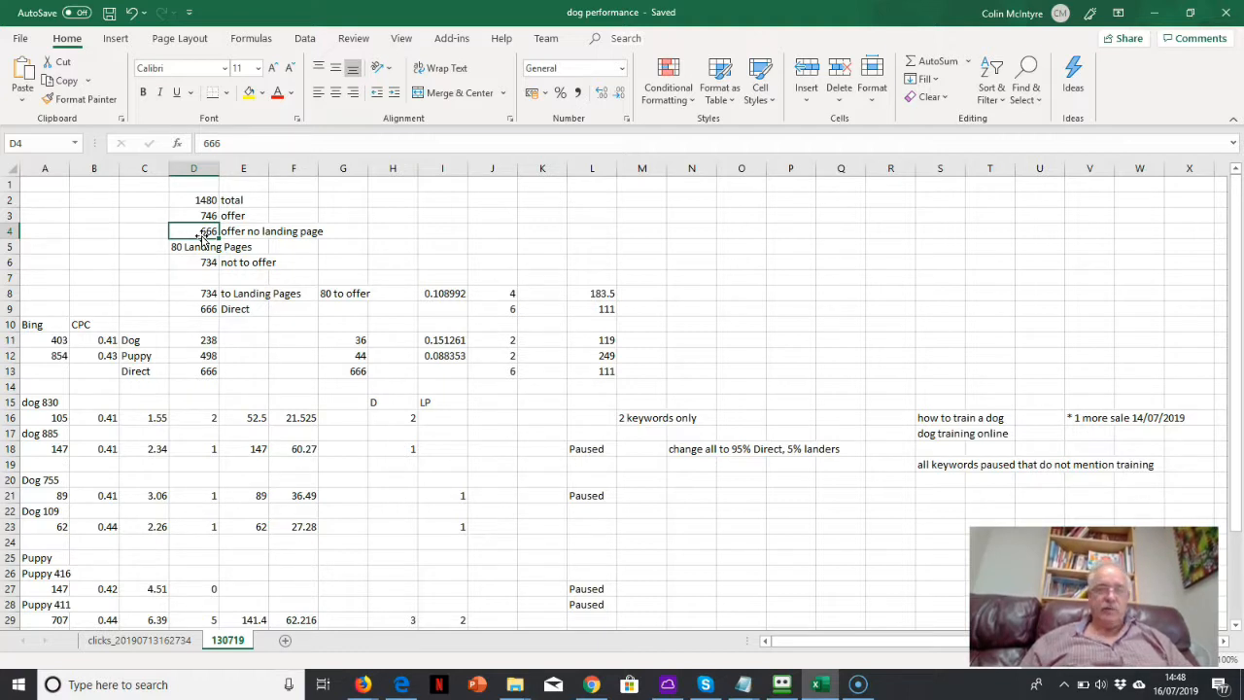
pyautogui.click(178, 247)
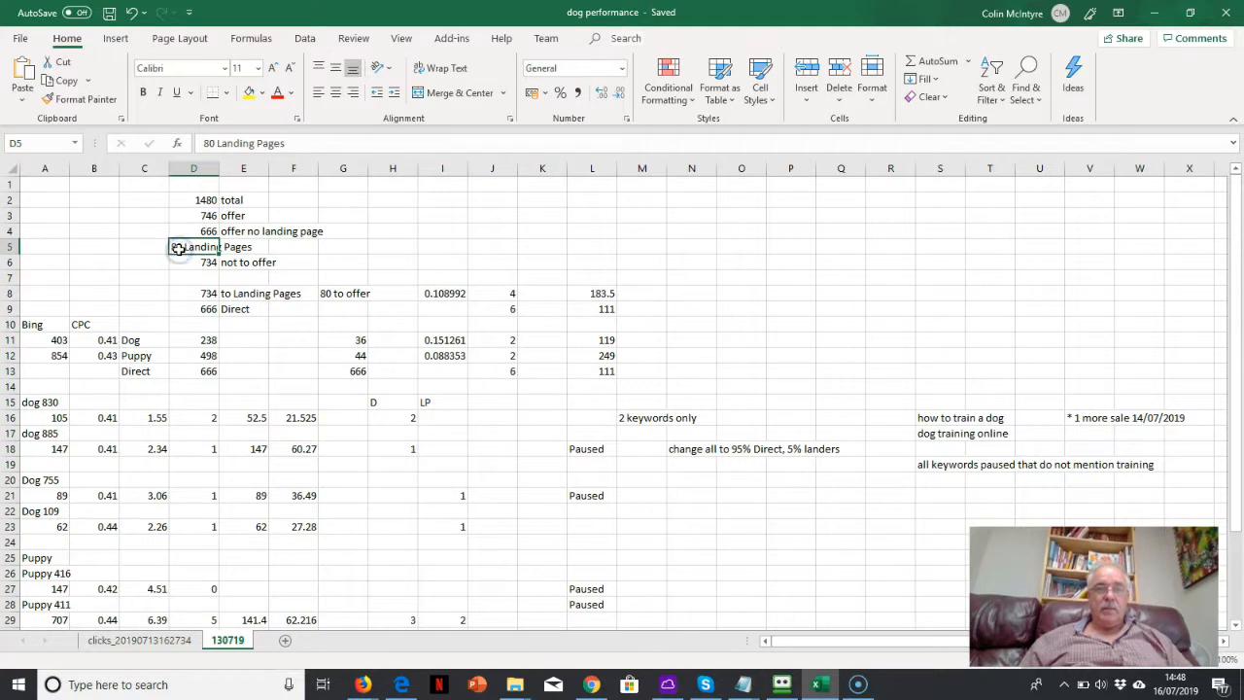
pyautogui.click(206, 260)
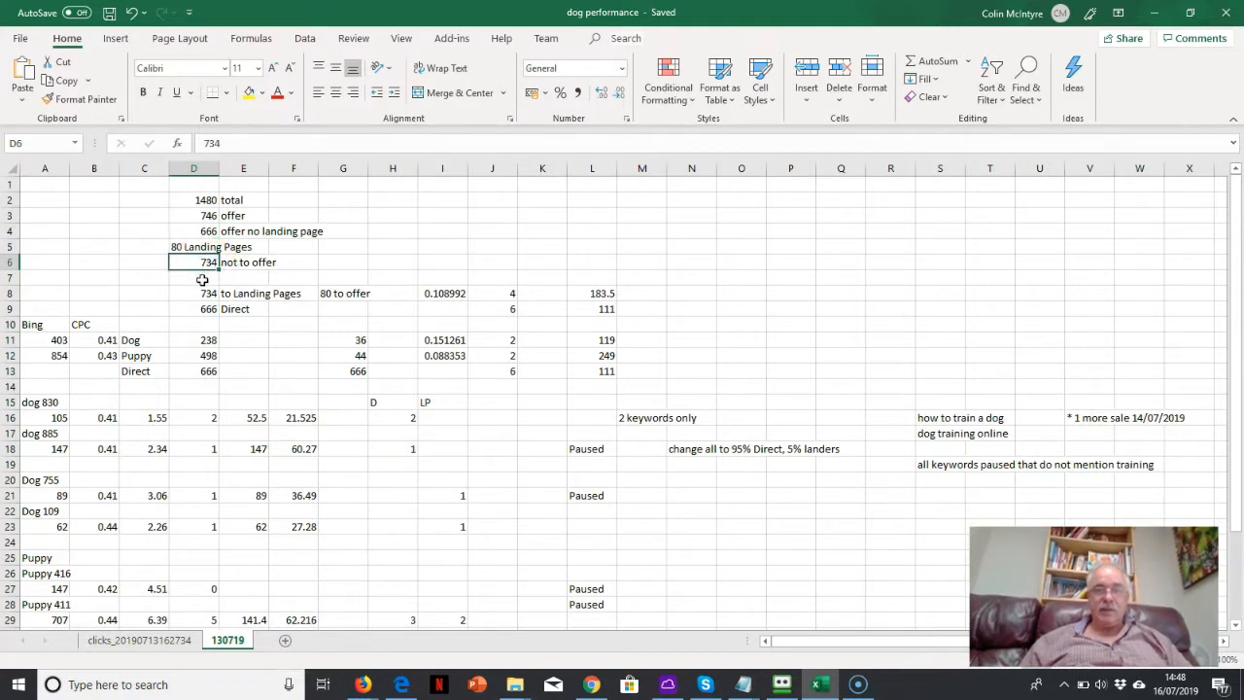
pyautogui.click(190, 247)
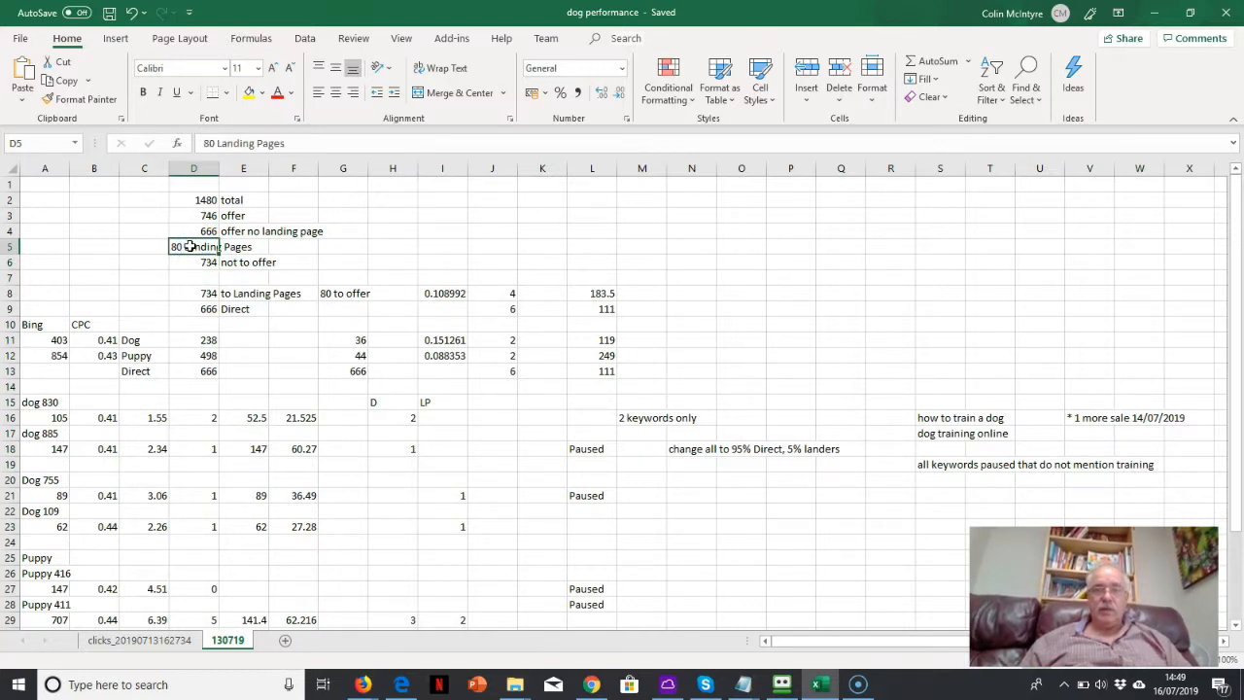
# - Compare the landing page and direct traffic figures in rows 8 and 9, including click-through rate, sales and clicks per sale
pyautogui.click(460, 293)
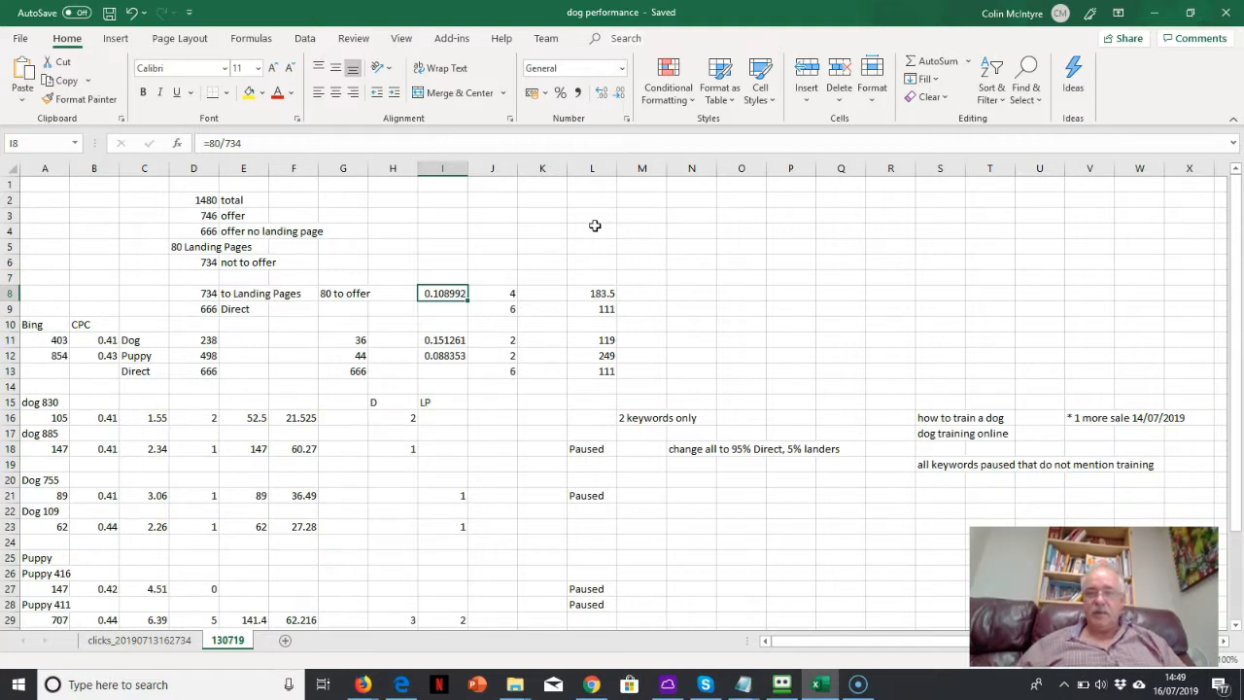
pyautogui.click(513, 292)
pyautogui.click(444, 293)
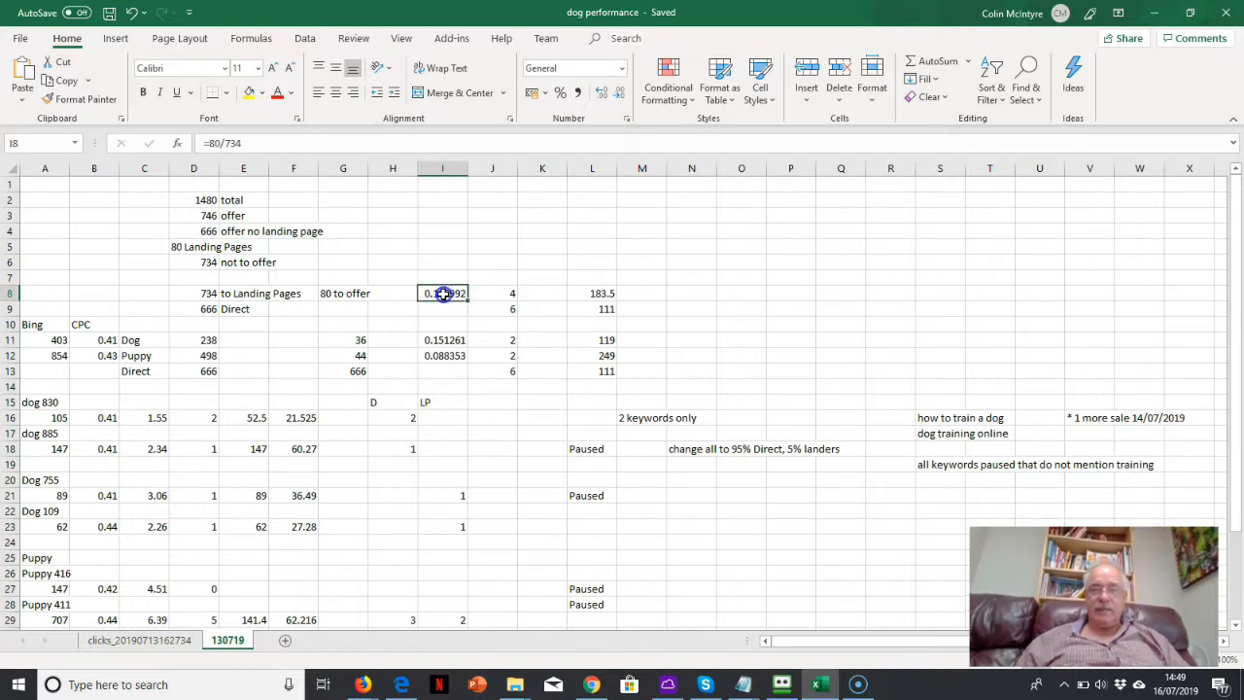
pyautogui.click(191, 295)
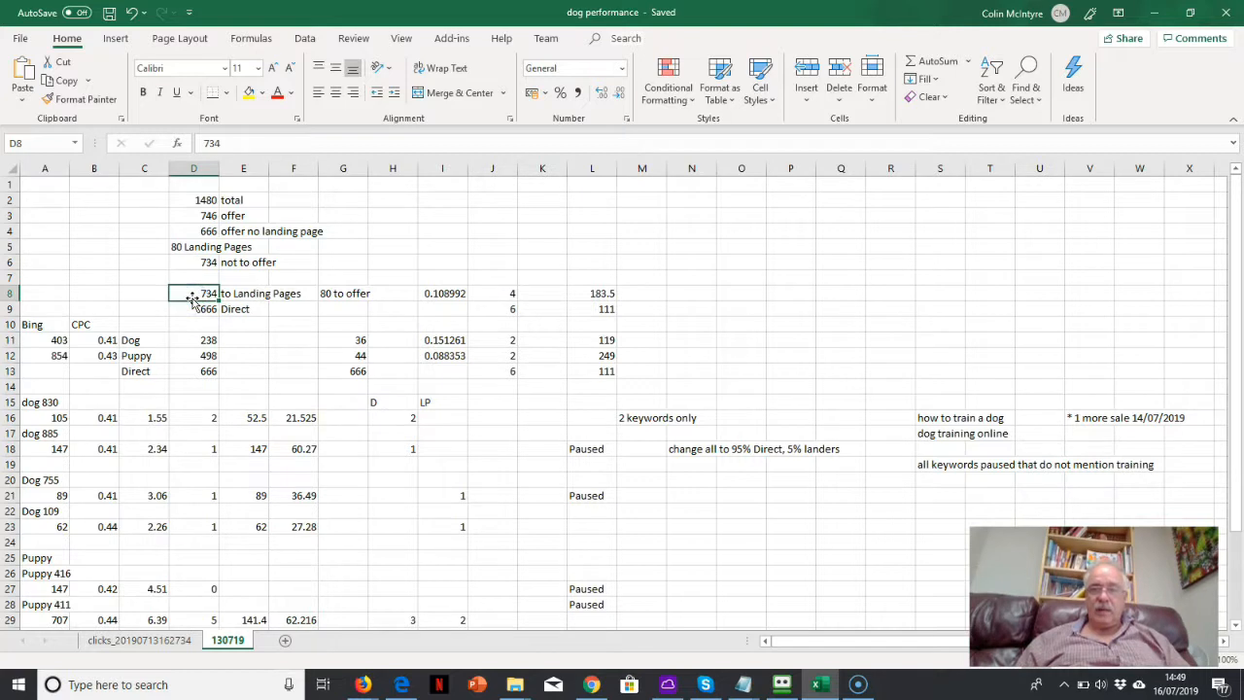
pyautogui.click(601, 294)
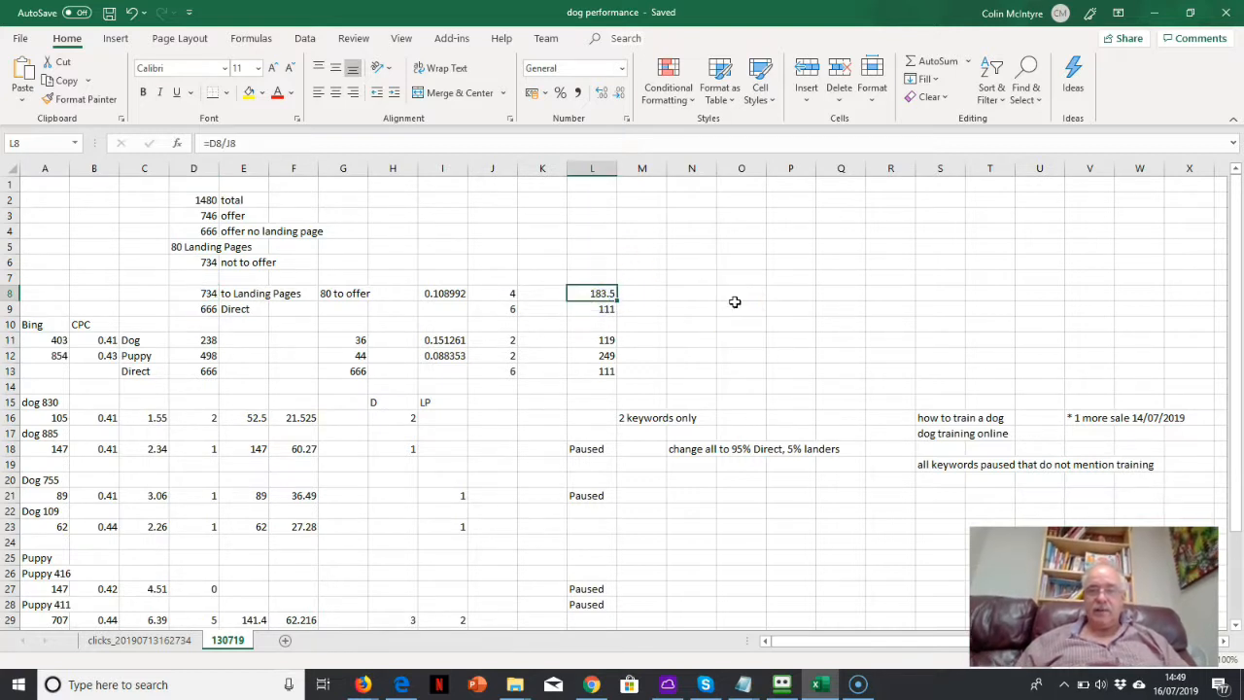
pyautogui.click(507, 309)
pyautogui.click(601, 308)
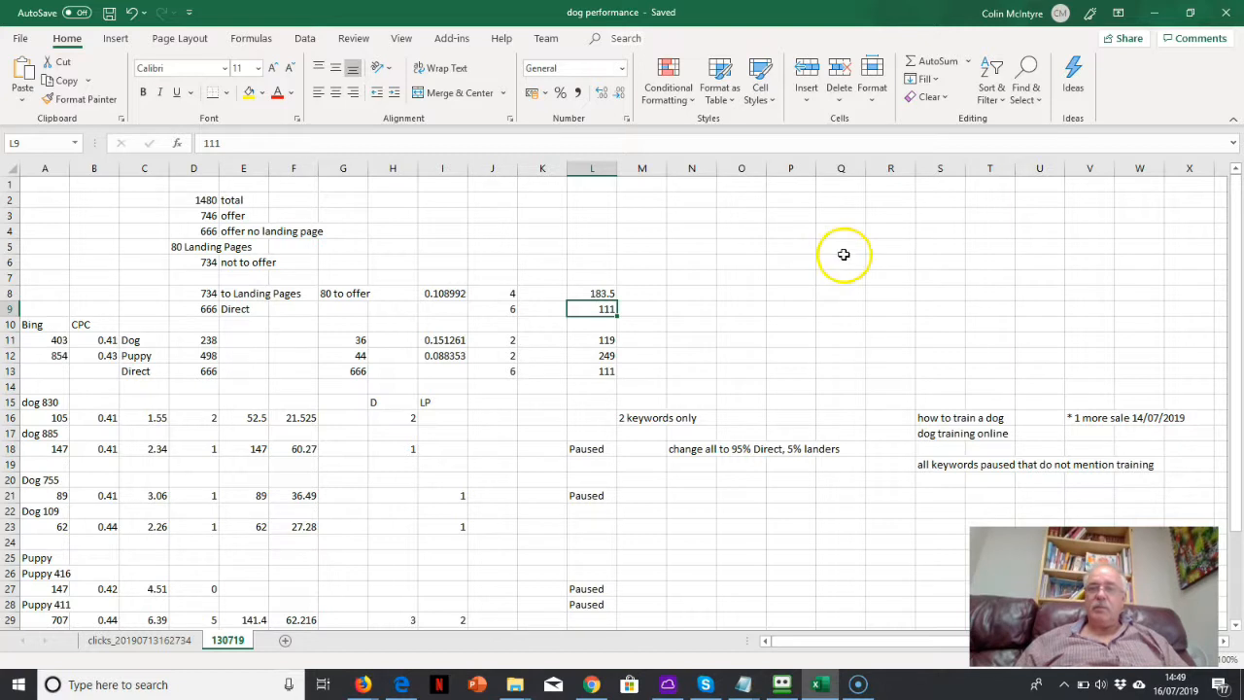
# - Compare the clicks-per-sale figures for the Dog, Puppy and Direct rows in L11:L13
pyautogui.moveTo(1239, 235); pyautogui.dragTo(1239, 329)
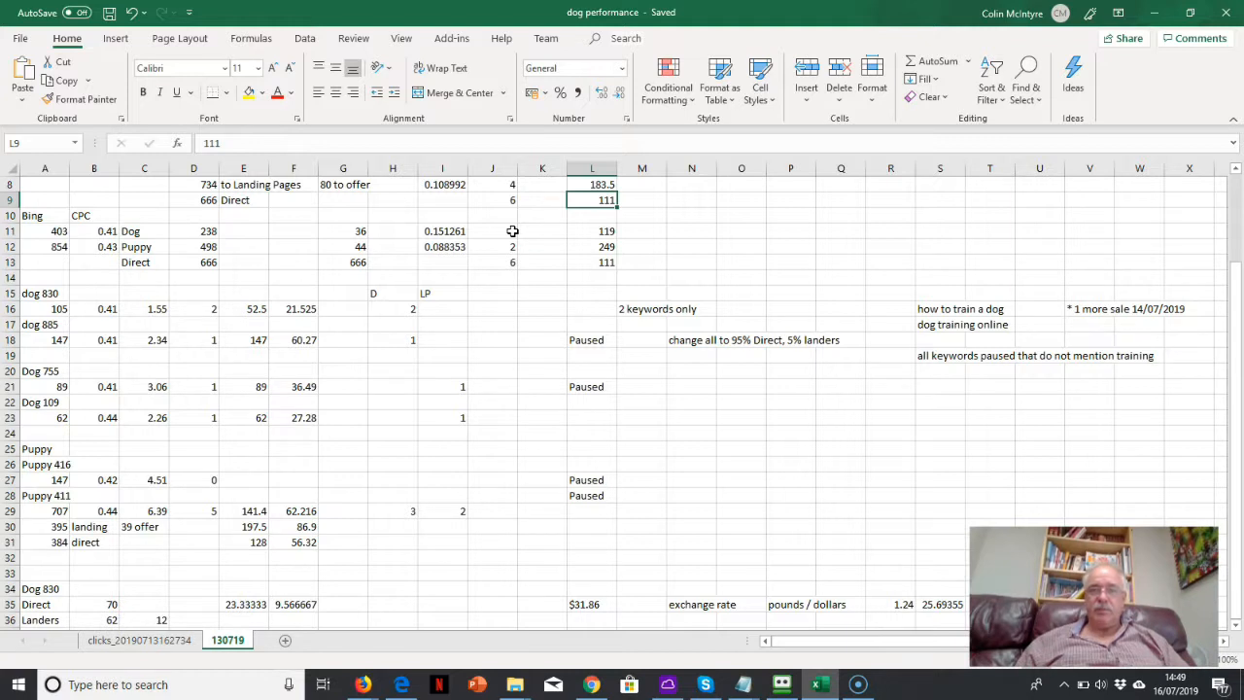
pyautogui.click(595, 232)
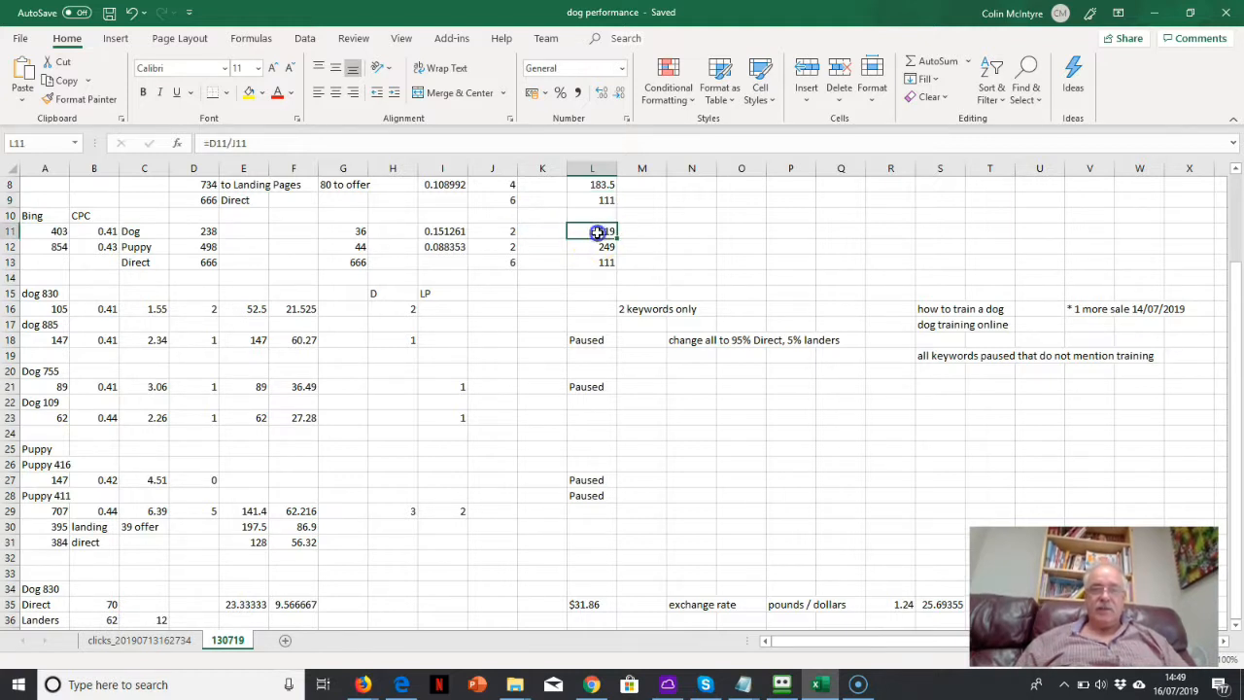
pyautogui.click(602, 247)
pyautogui.click(598, 264)
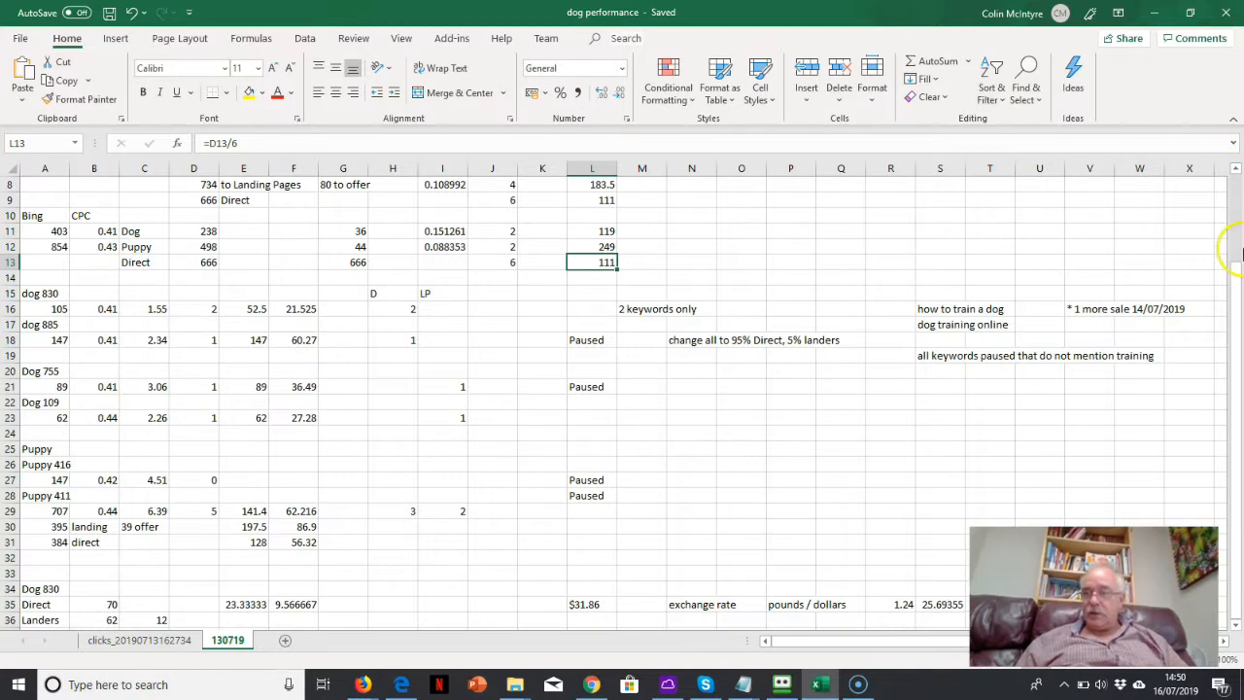
# - Check the direct and landing page sales recorded for the Puppy 411 ad group in H29 and I29
pyautogui.click(1240, 307)
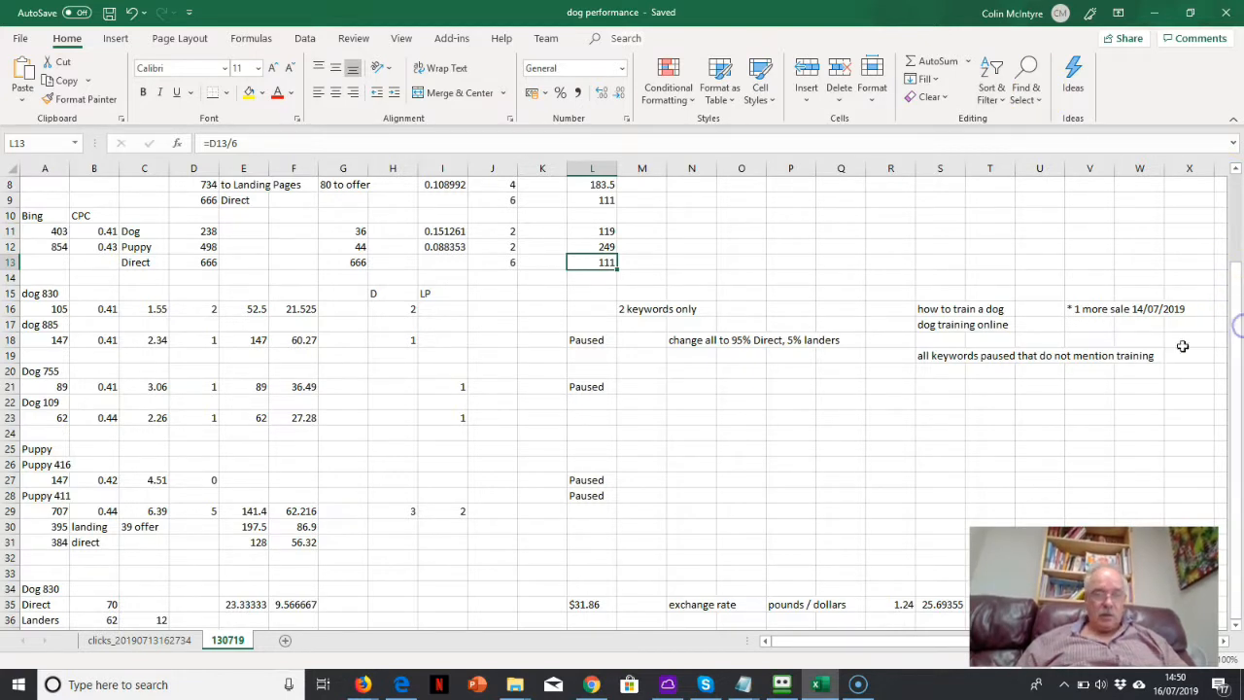
pyautogui.click(408, 510)
pyautogui.click(464, 510)
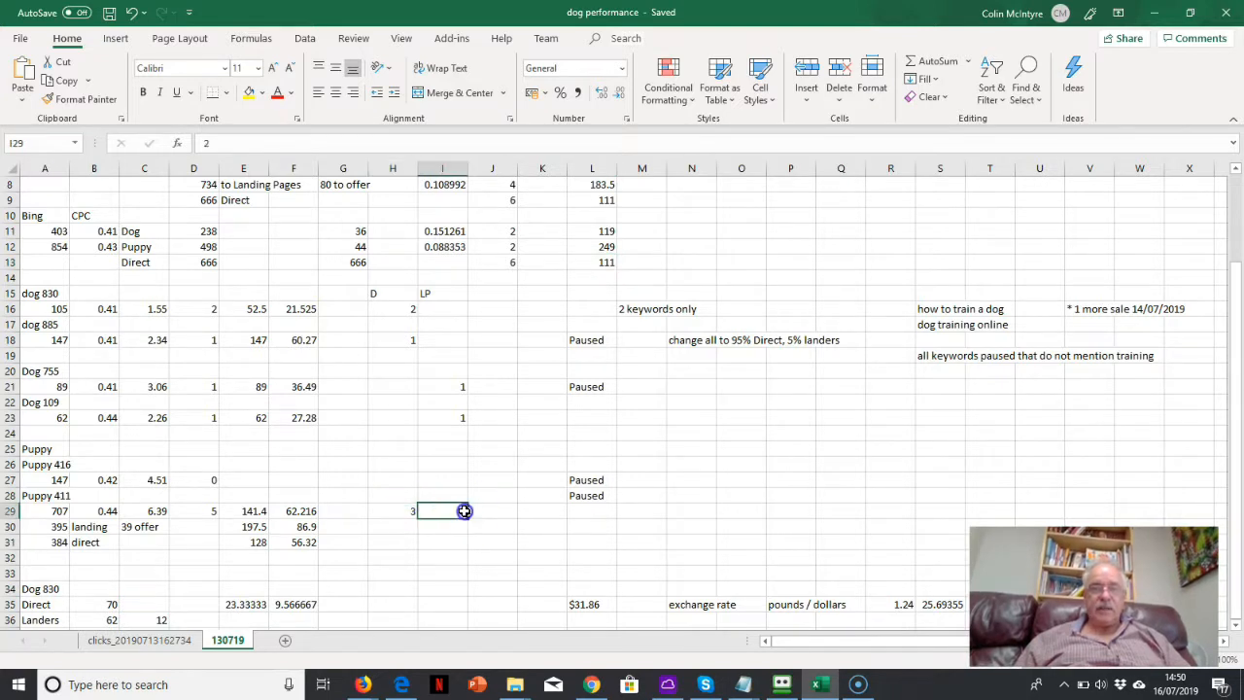
pyautogui.click(408, 511)
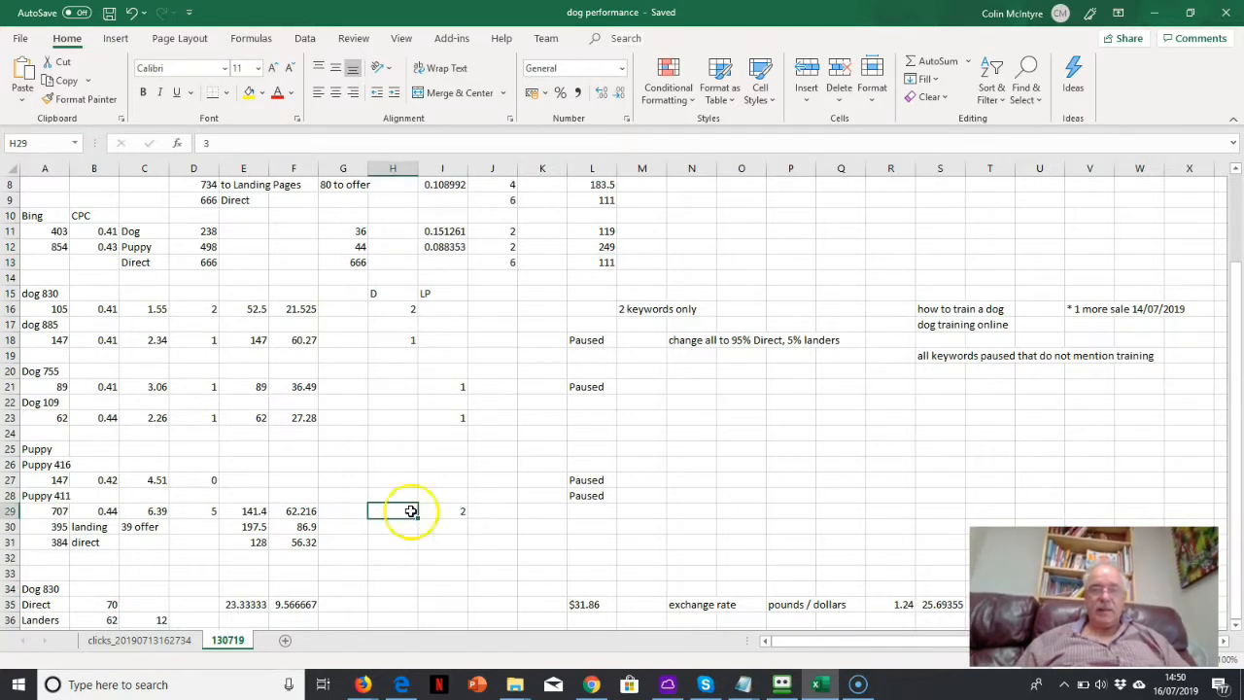
# - Review the Puppy 411 ad group's landing page sales, clicks, CPC and total sales across row 29
pyautogui.click(461, 511)
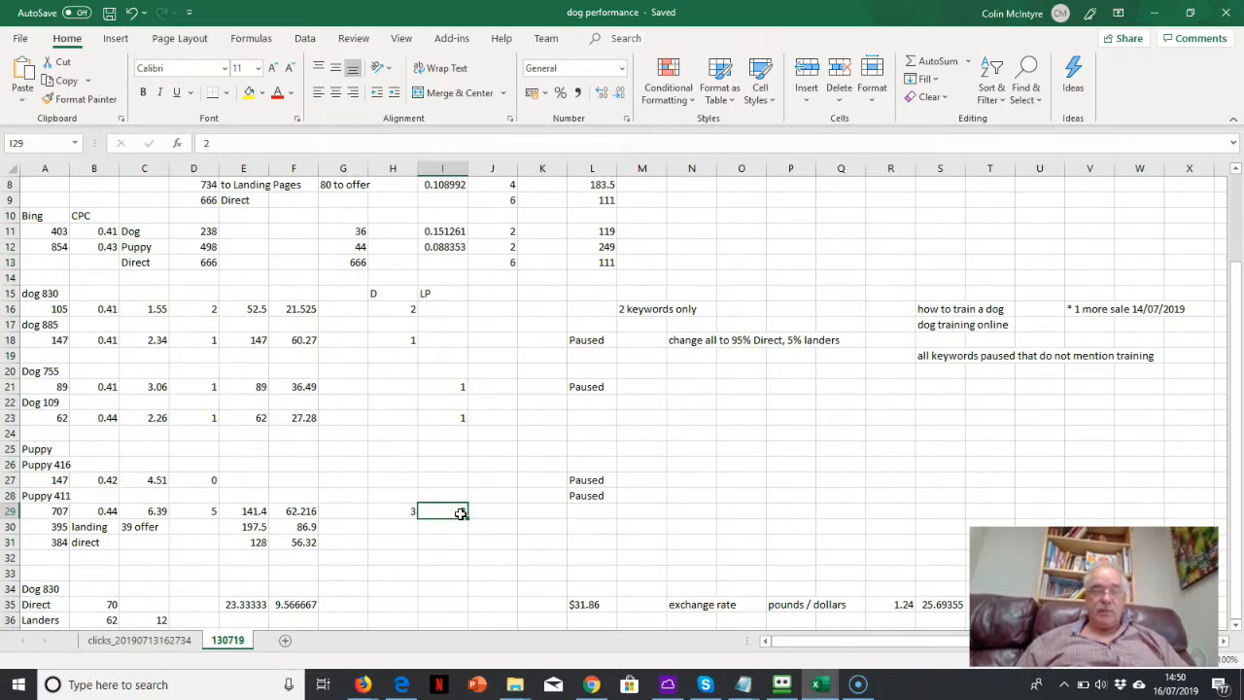
pyautogui.click(52, 511)
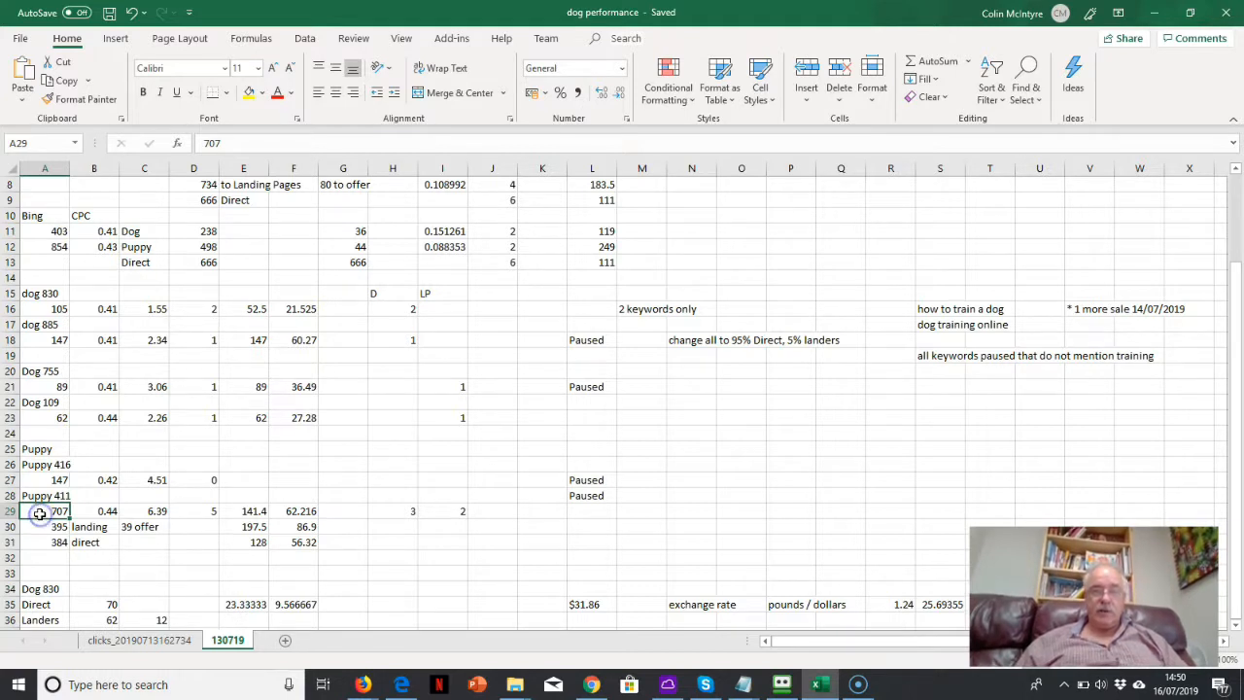
pyautogui.click(107, 513)
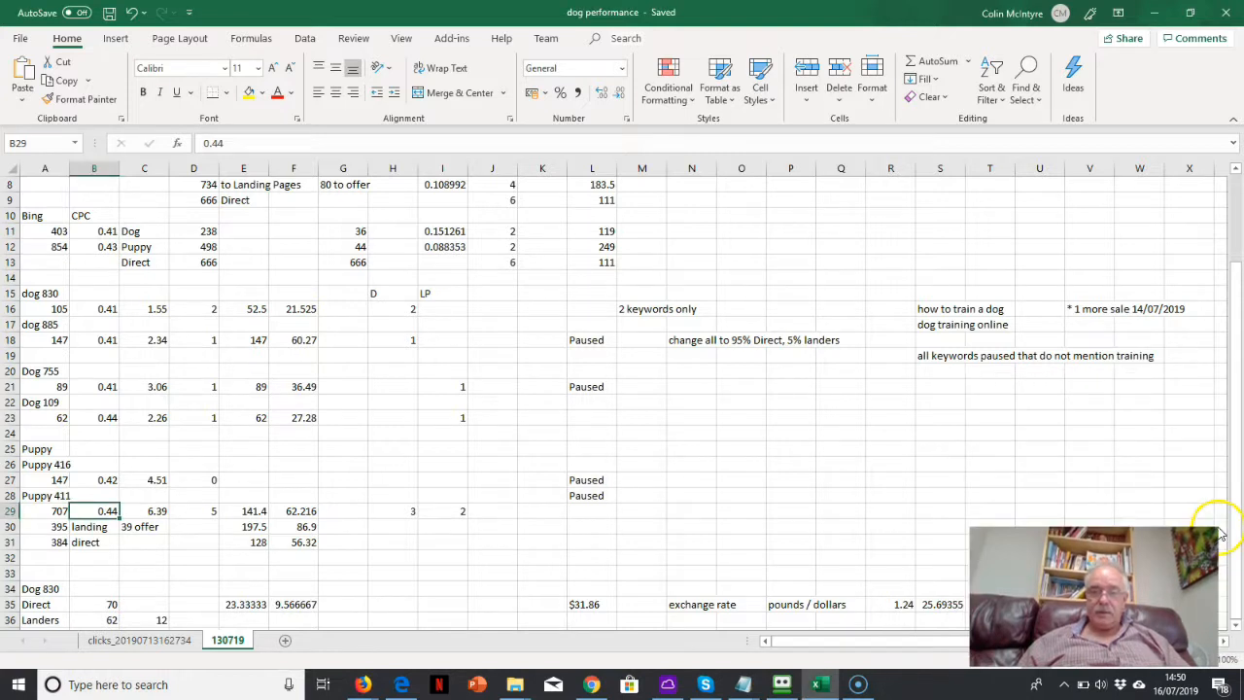
pyautogui.click(167, 513)
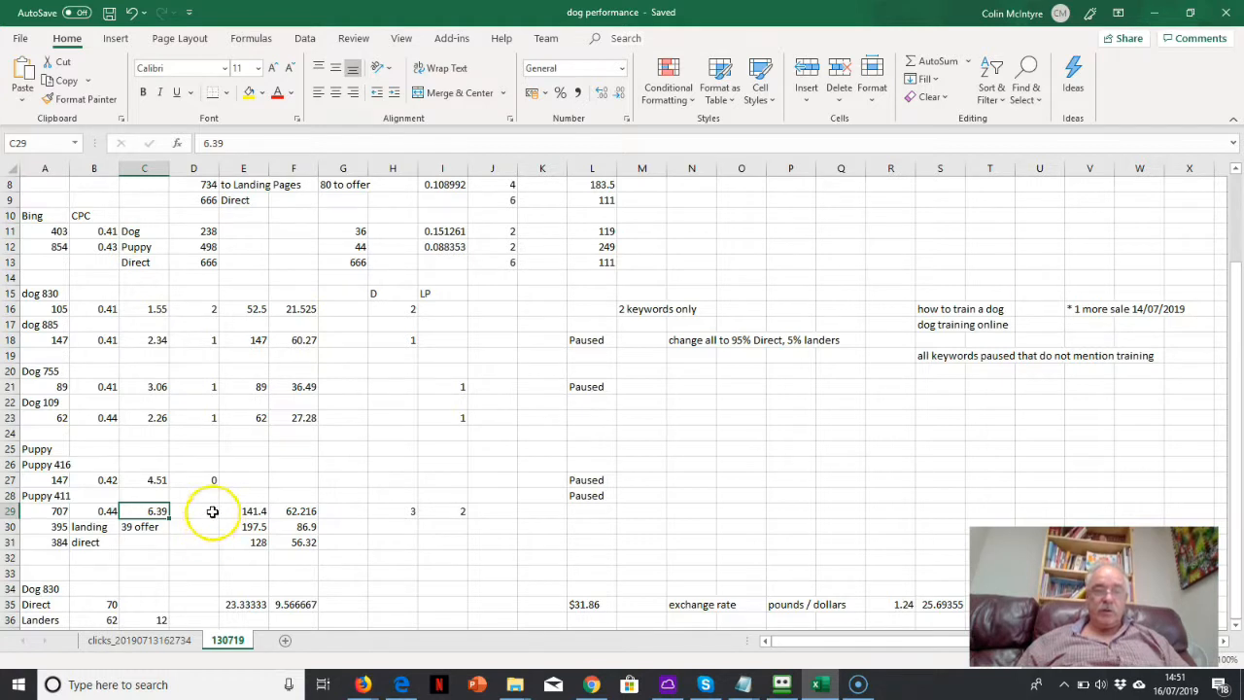
pyautogui.click(213, 512)
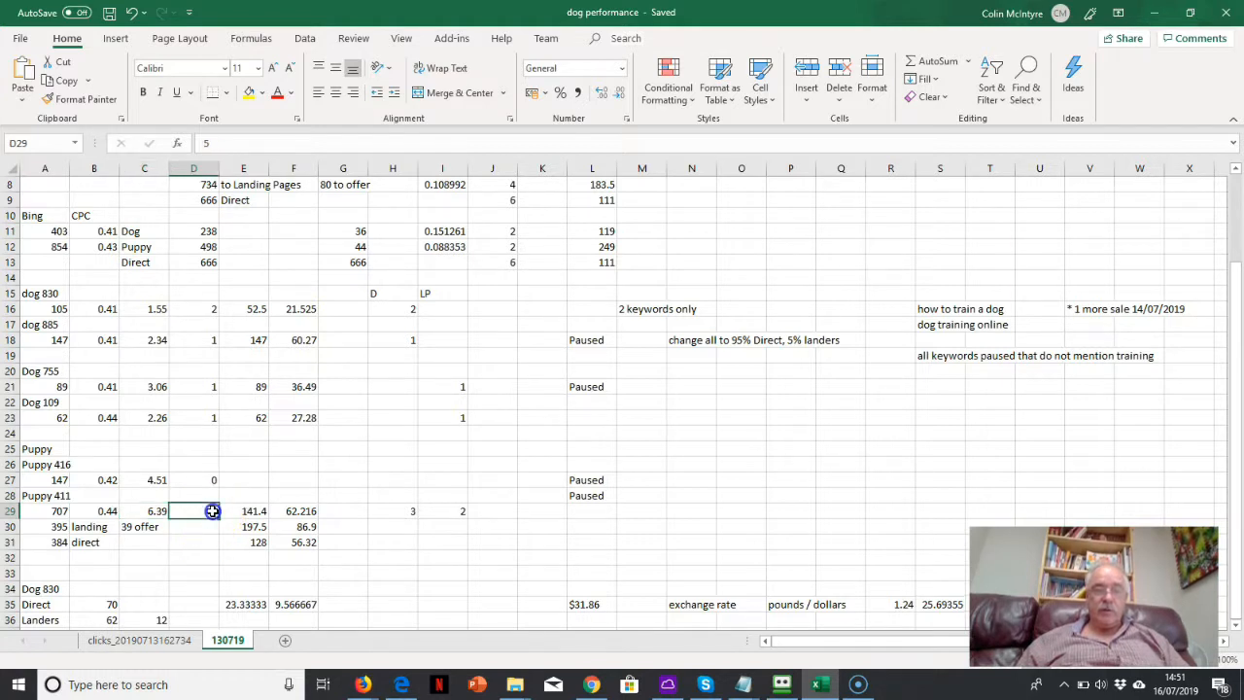
# - Examine how Puppy 411's clicks per sale in E29 and cost per sale in F29 are calculated from its clicks, sales and CPC
pyautogui.click(48, 510)
pyautogui.doubleClick(250, 513)
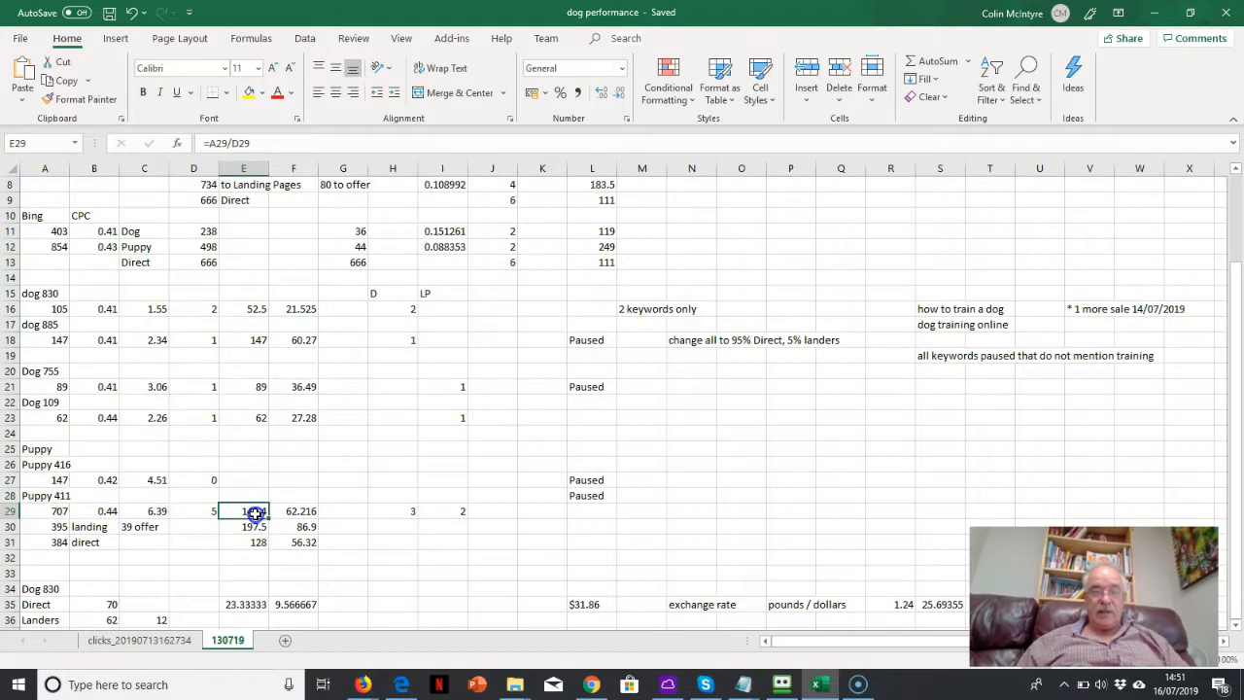
pyautogui.press('Escape')
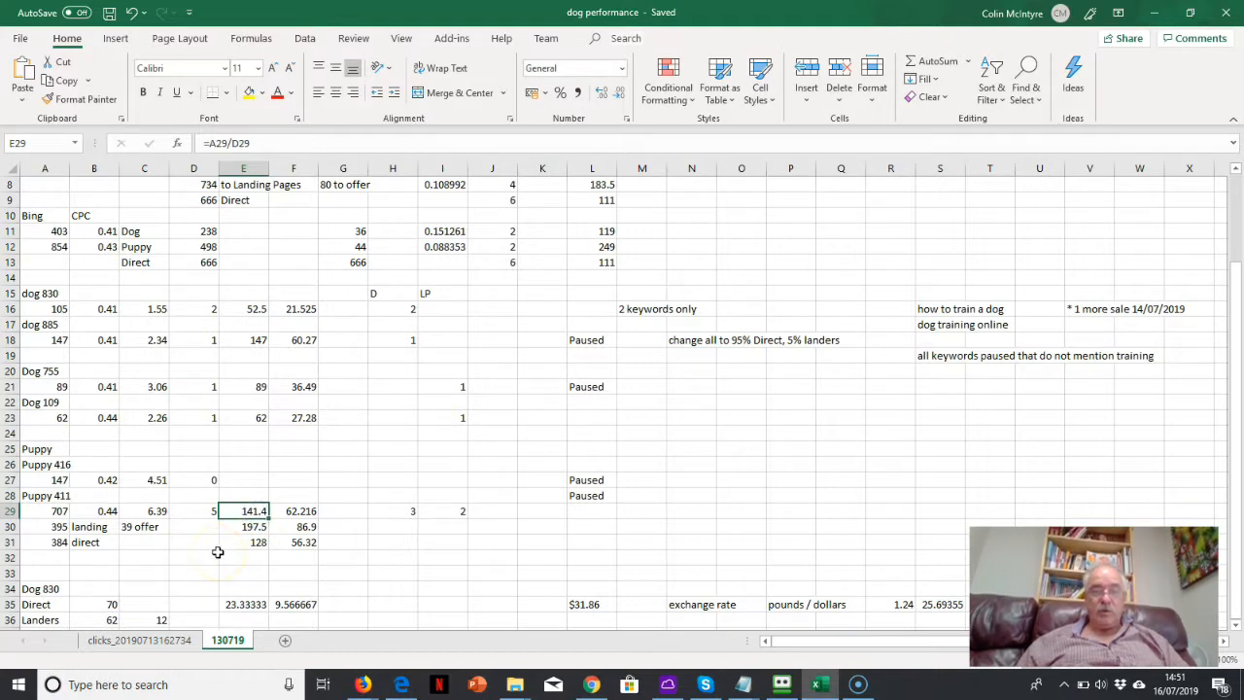
pyautogui.click(103, 508)
pyautogui.click(306, 509)
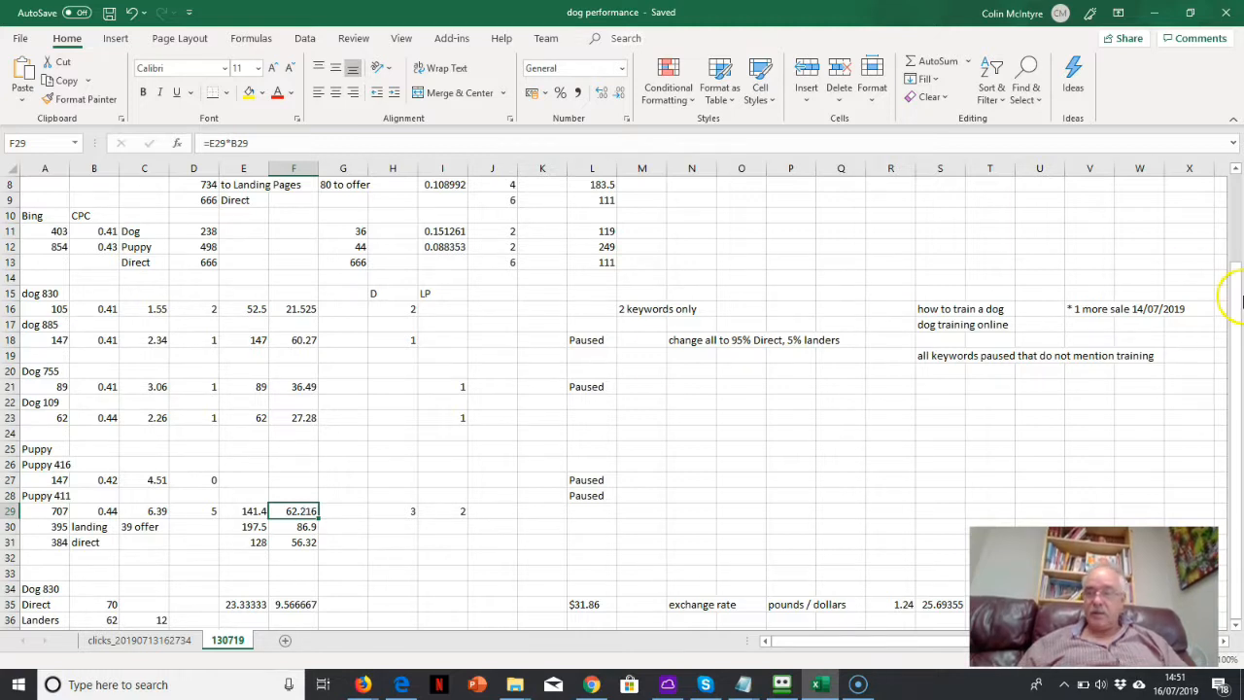
# - Review the commission conversion in row 35, from the dollar amount through the exchange rate and 20% VAT to the net figure in V35
pyautogui.click(1237, 311)
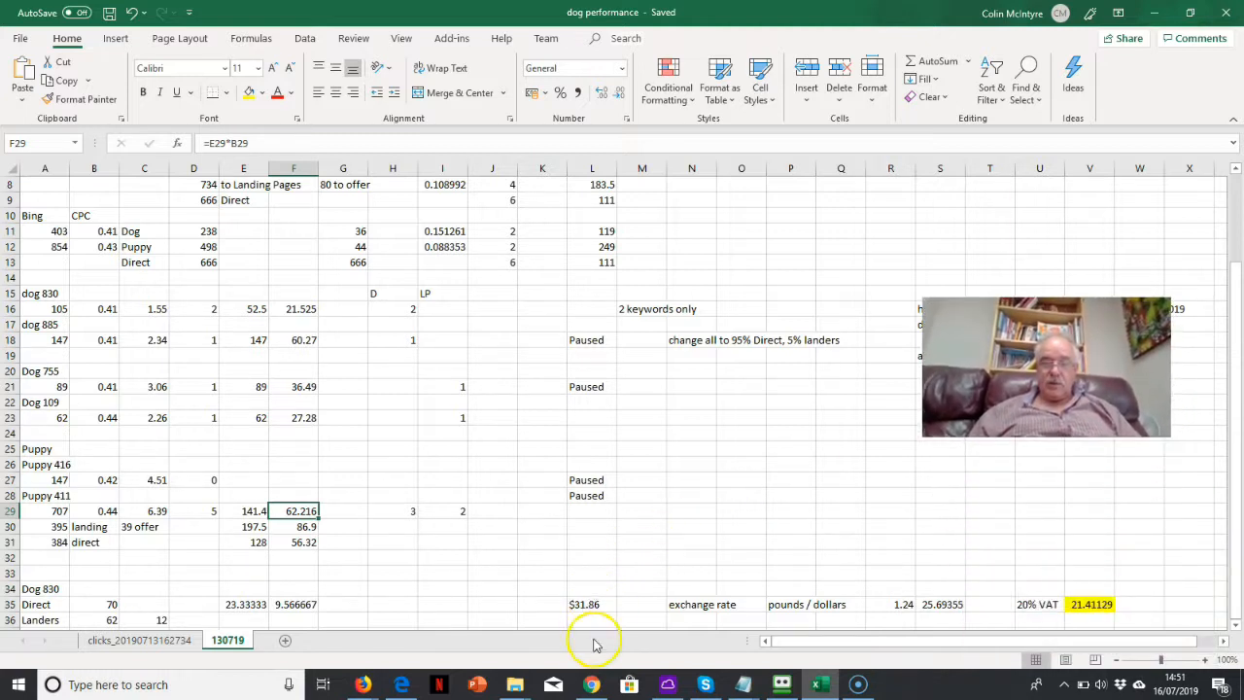
pyautogui.click(589, 604)
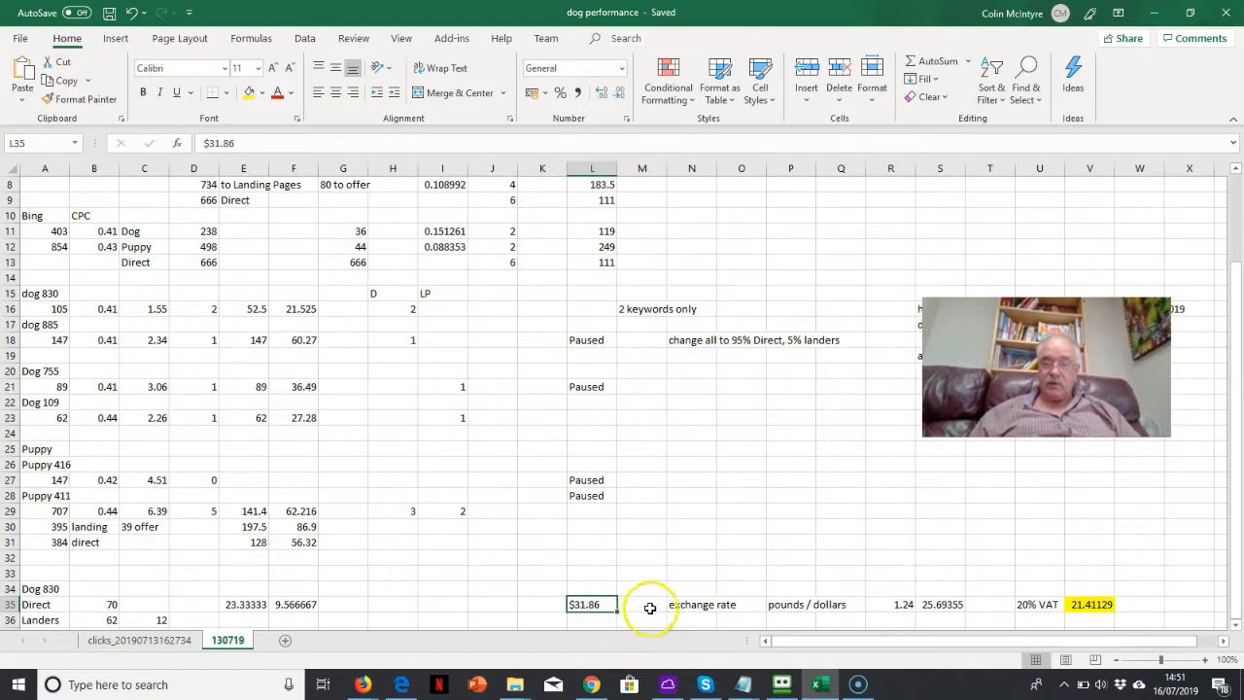
pyautogui.click(889, 606)
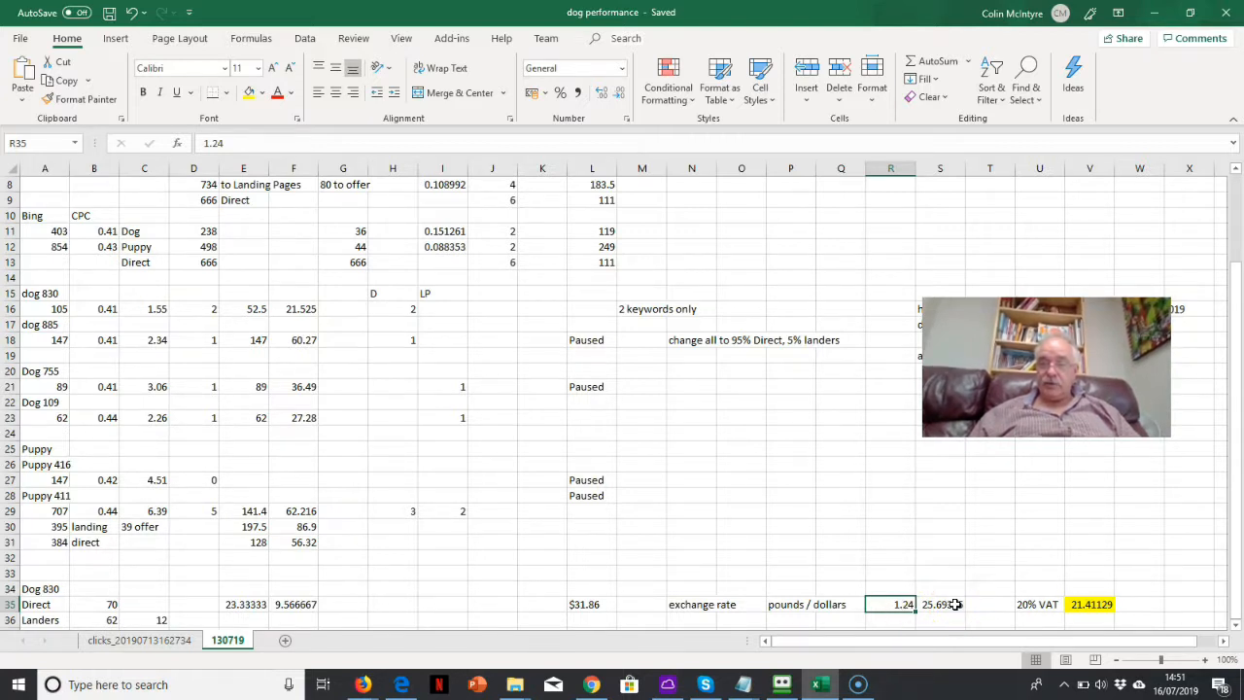
pyautogui.click(1038, 603)
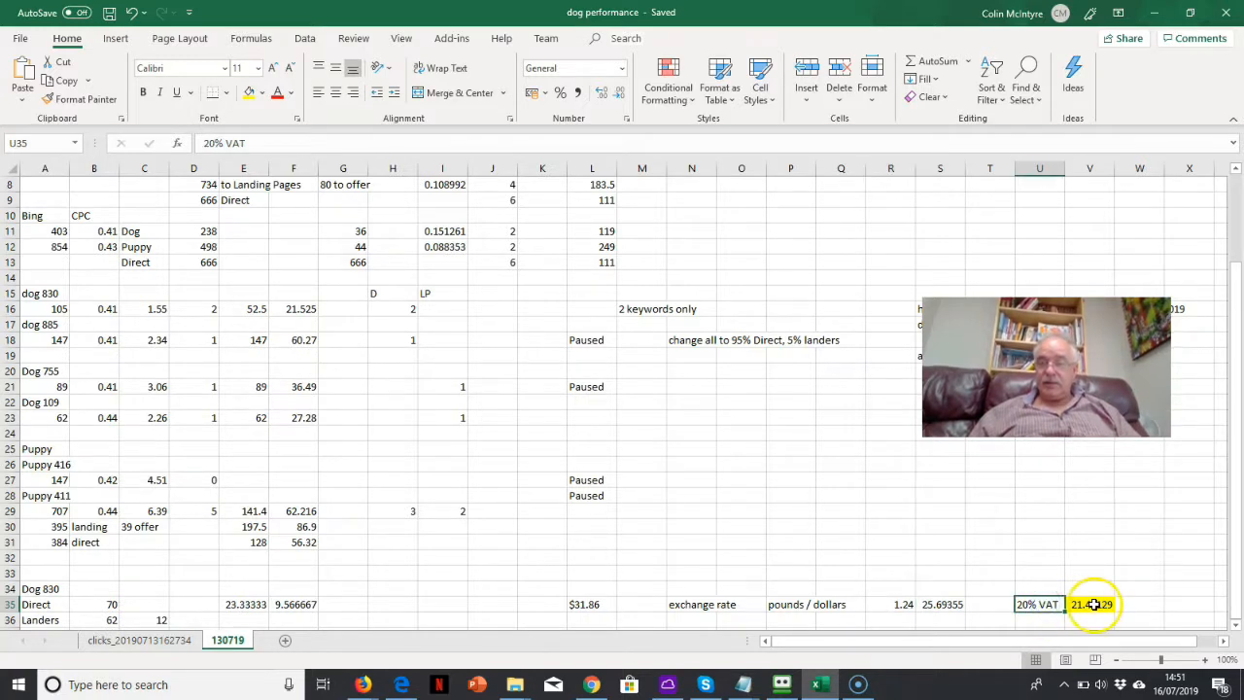
pyautogui.click(1091, 603)
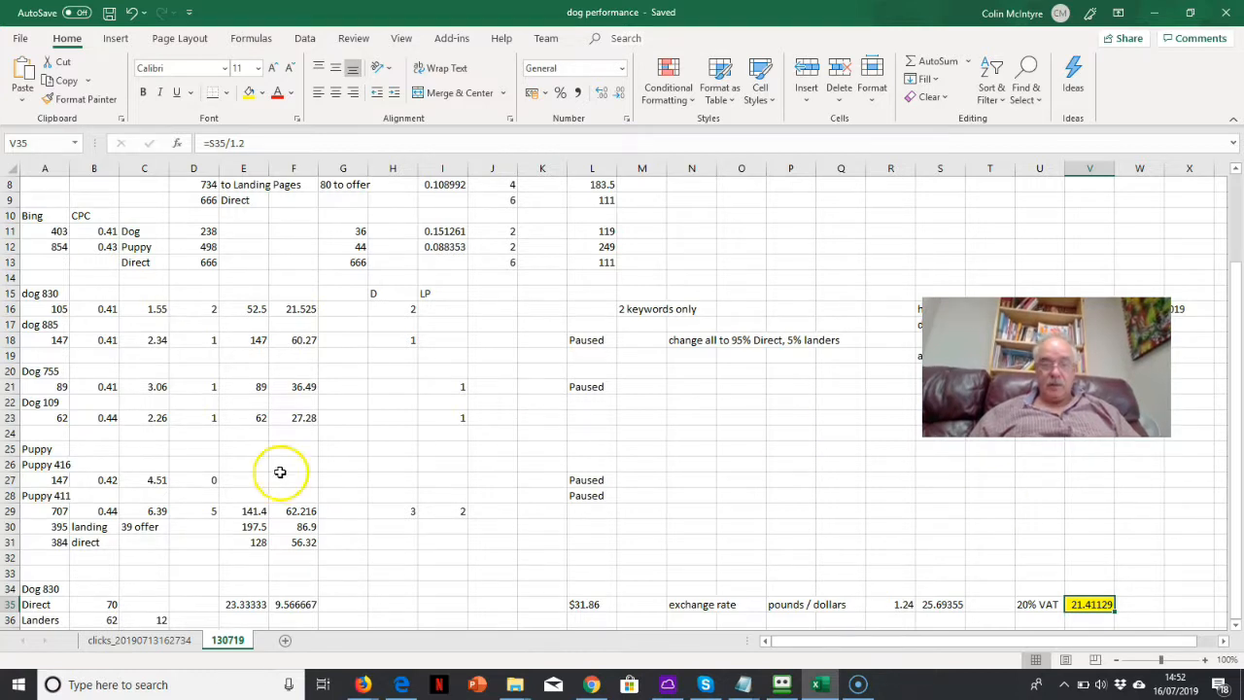
# - Compare Puppy 411's overall cost per sale in F29 with its direct and landing page sales and the direct cost per sale in F31
pyautogui.click(301, 509)
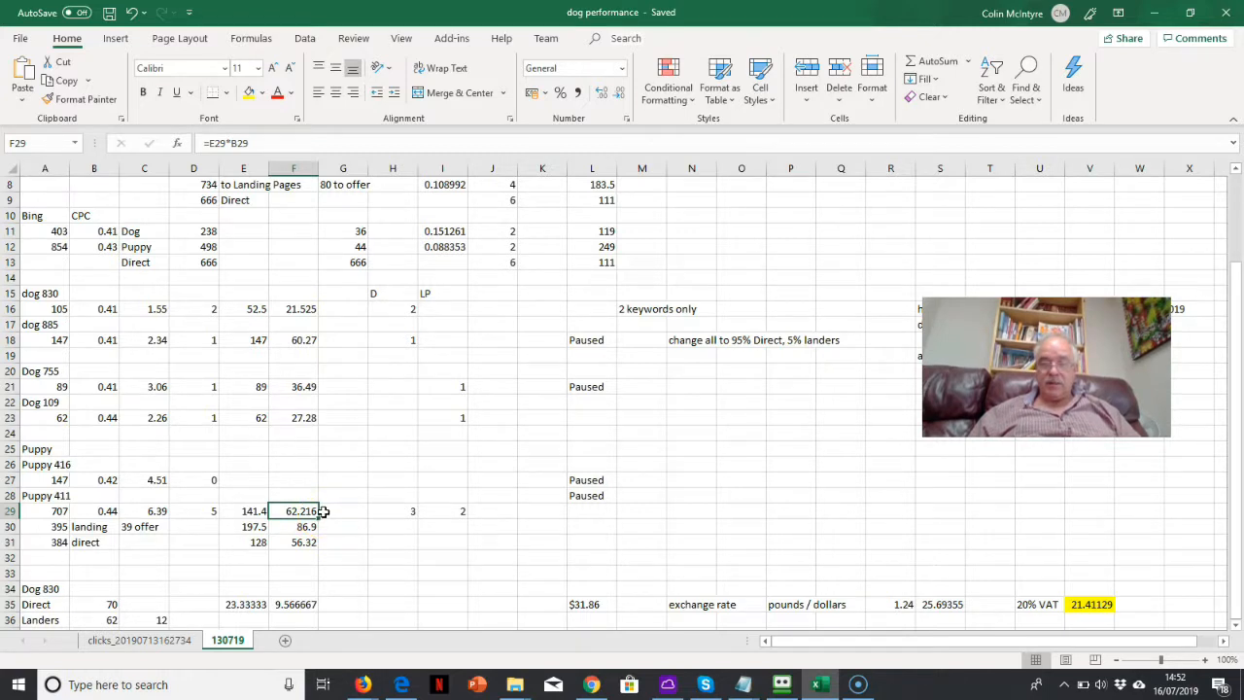
pyautogui.click(400, 510)
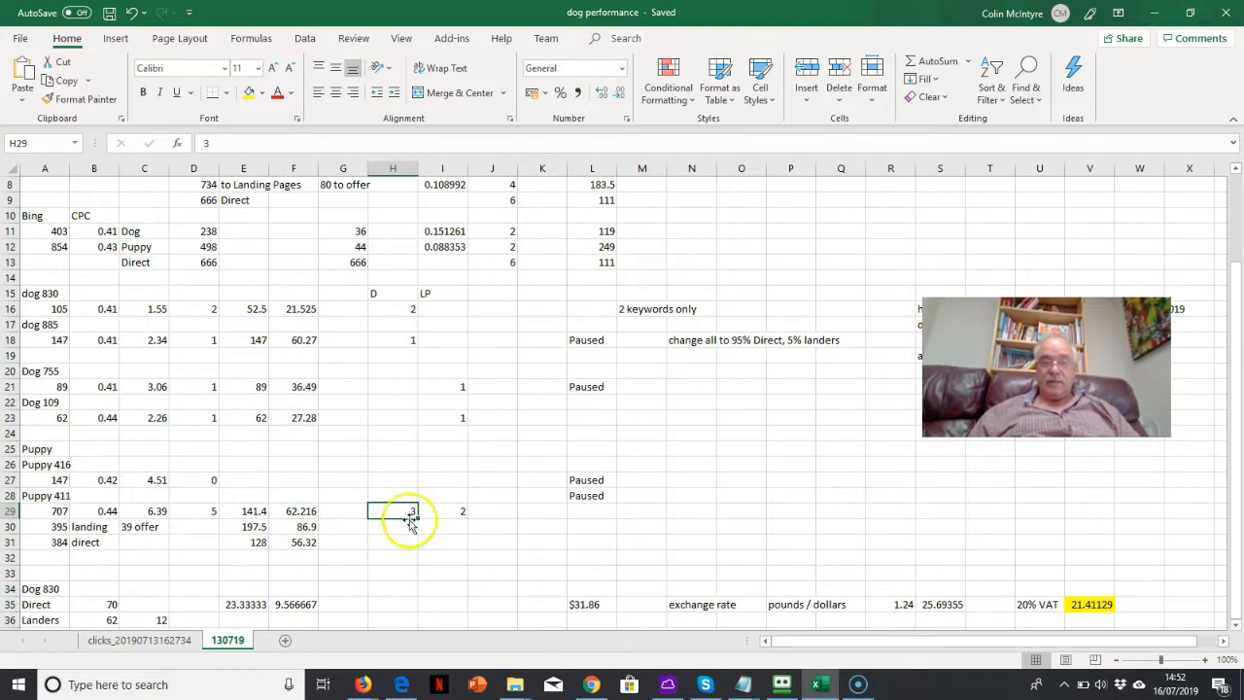
pyautogui.click(464, 509)
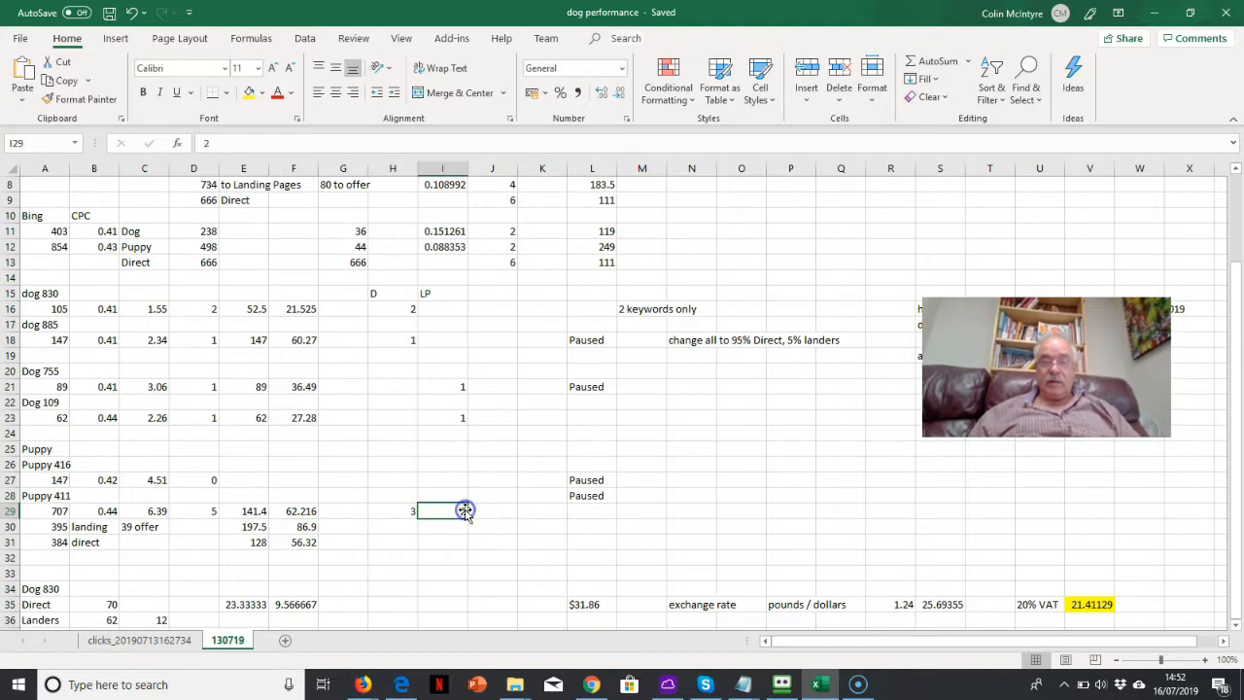
pyautogui.click(311, 543)
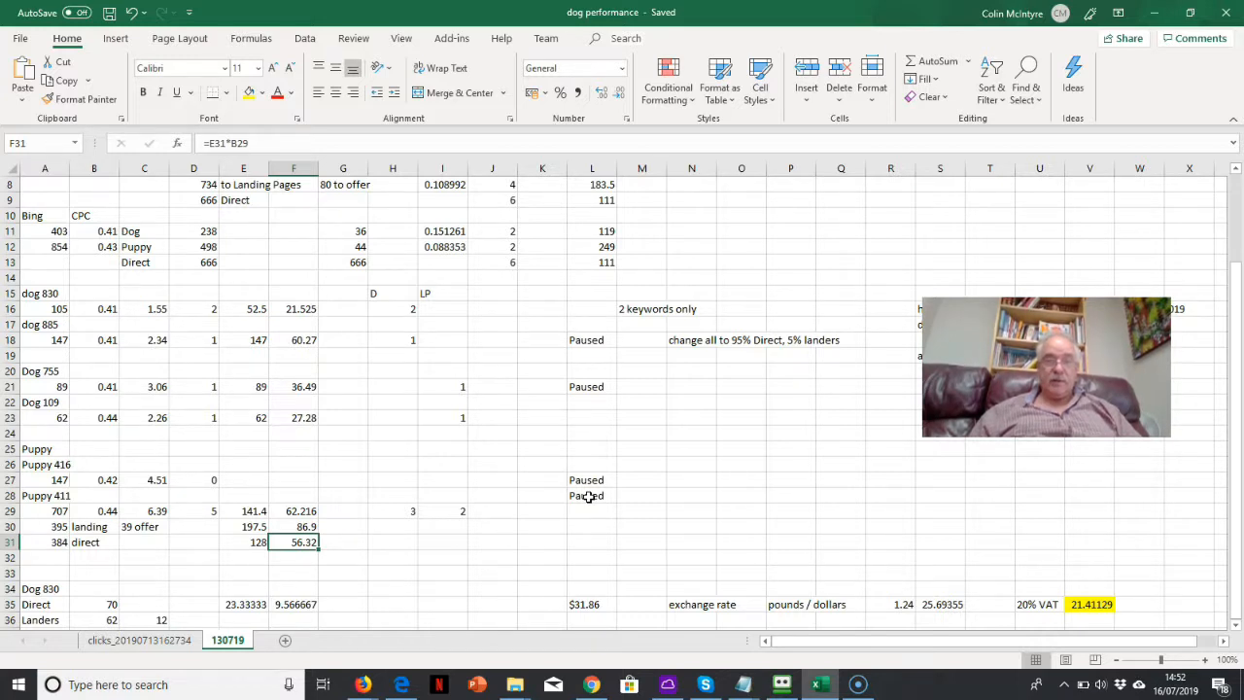
# - Compare the Dog 830 and Dog 109 costs per sale in F16 and F23, including Dog 830's landing page sales cell
pyautogui.click(48, 292)
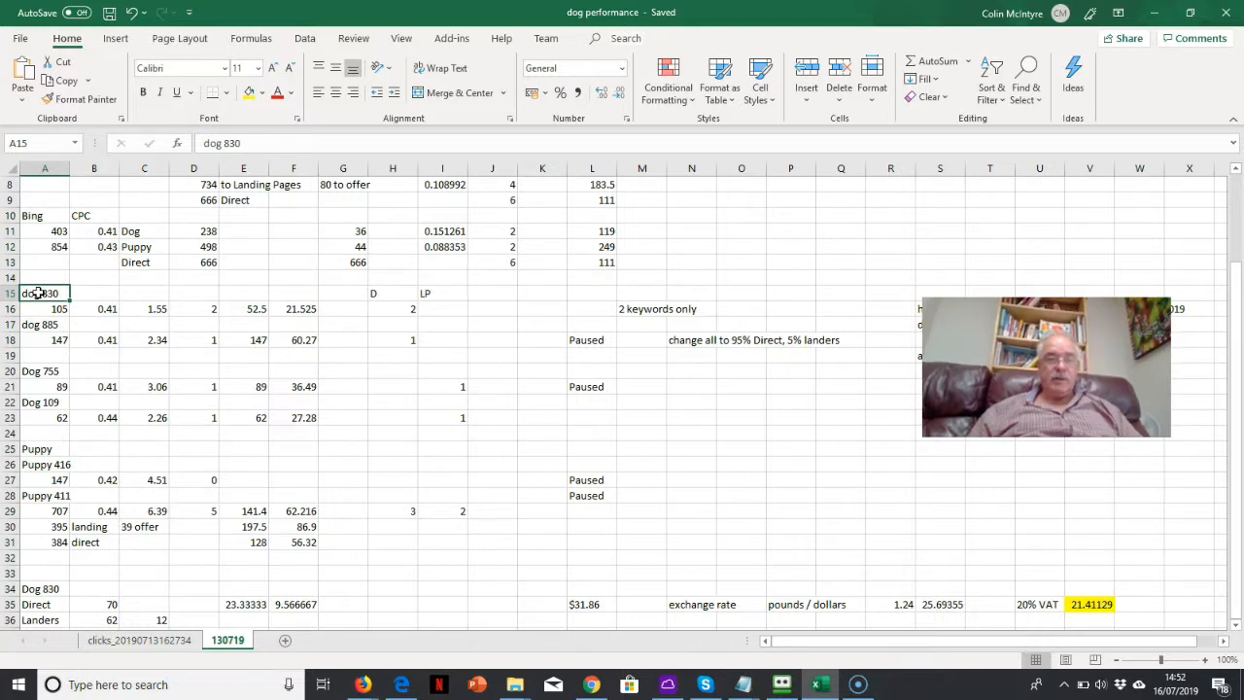
pyautogui.click(419, 314)
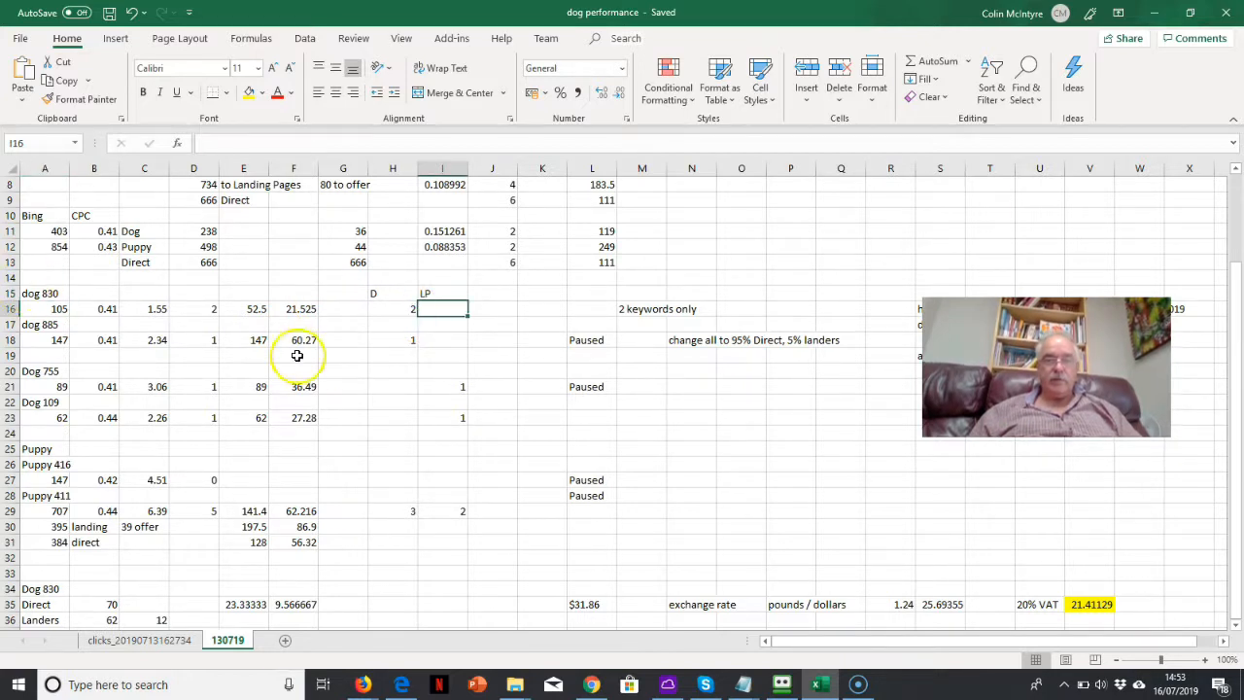
pyautogui.click(307, 309)
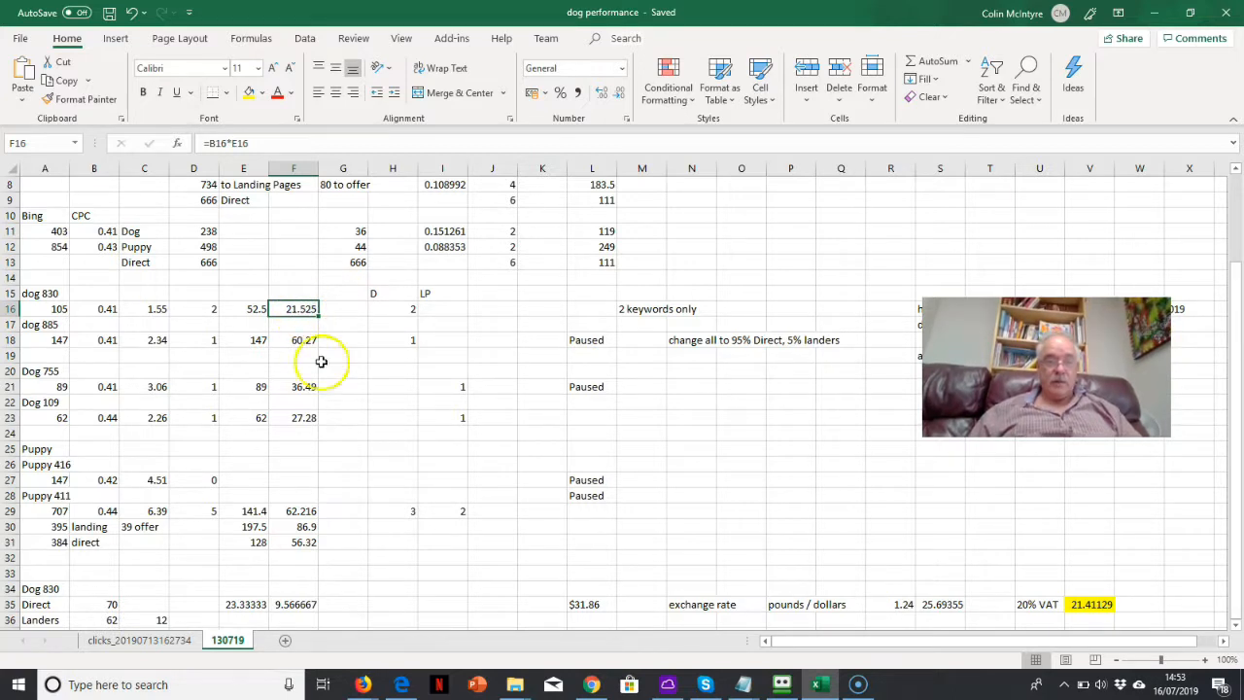
pyautogui.click(304, 418)
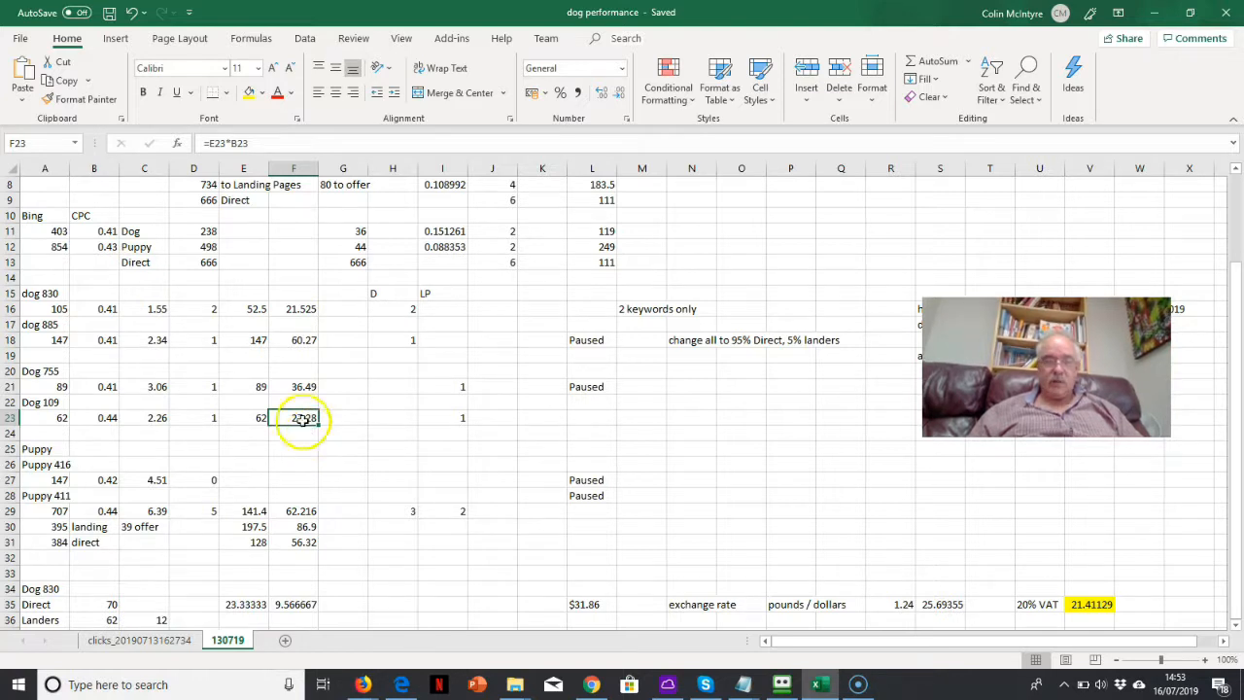
pyautogui.click(308, 309)
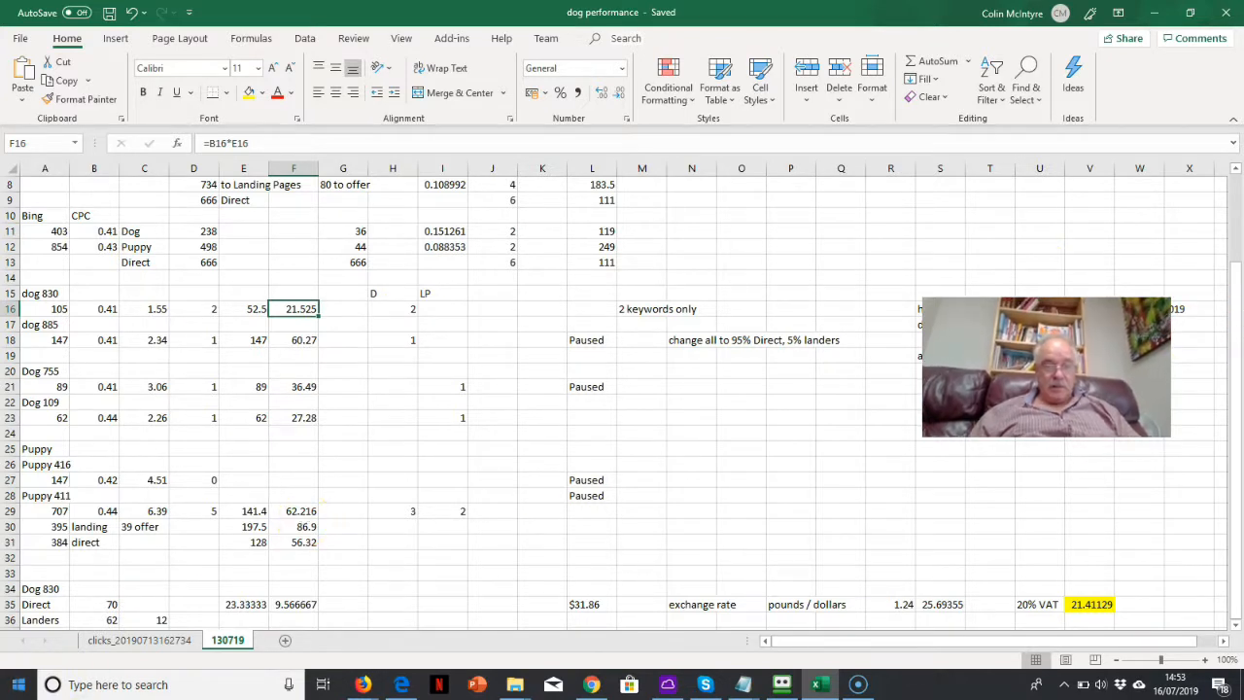
# - Examine the updated Dog 830 direct traffic in row 35, including clicks, clicks per sale and cost per sale
pyautogui.click(36, 605)
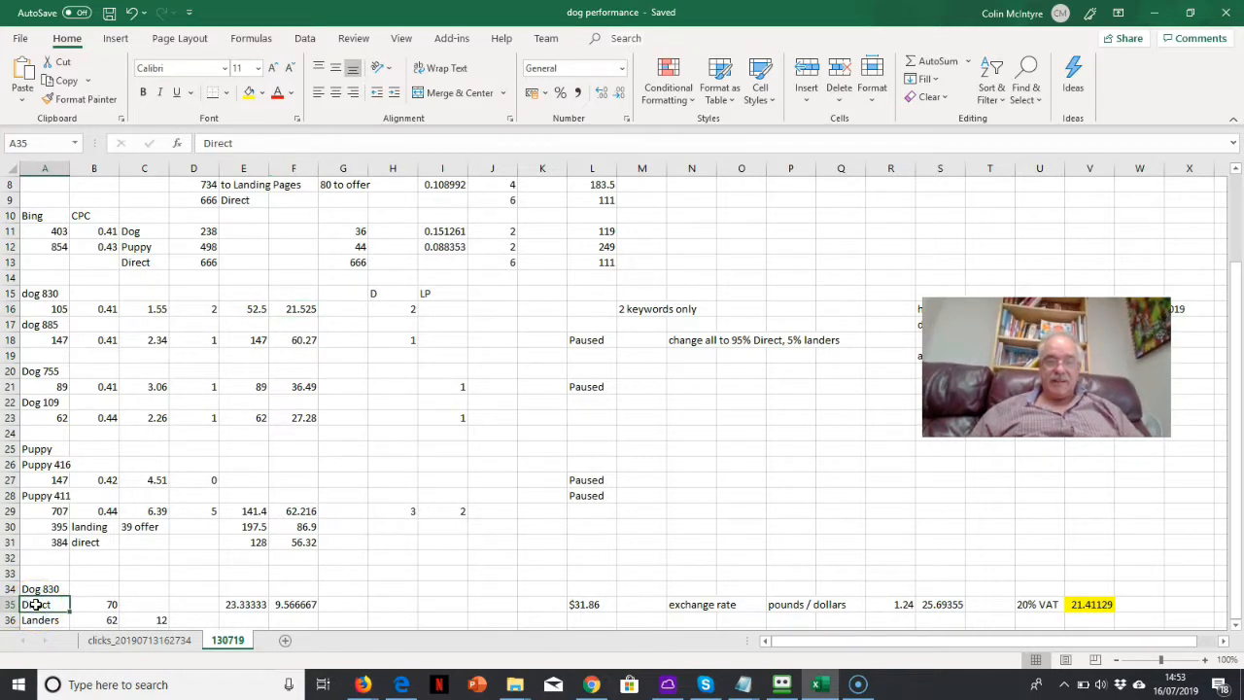
pyautogui.click(109, 603)
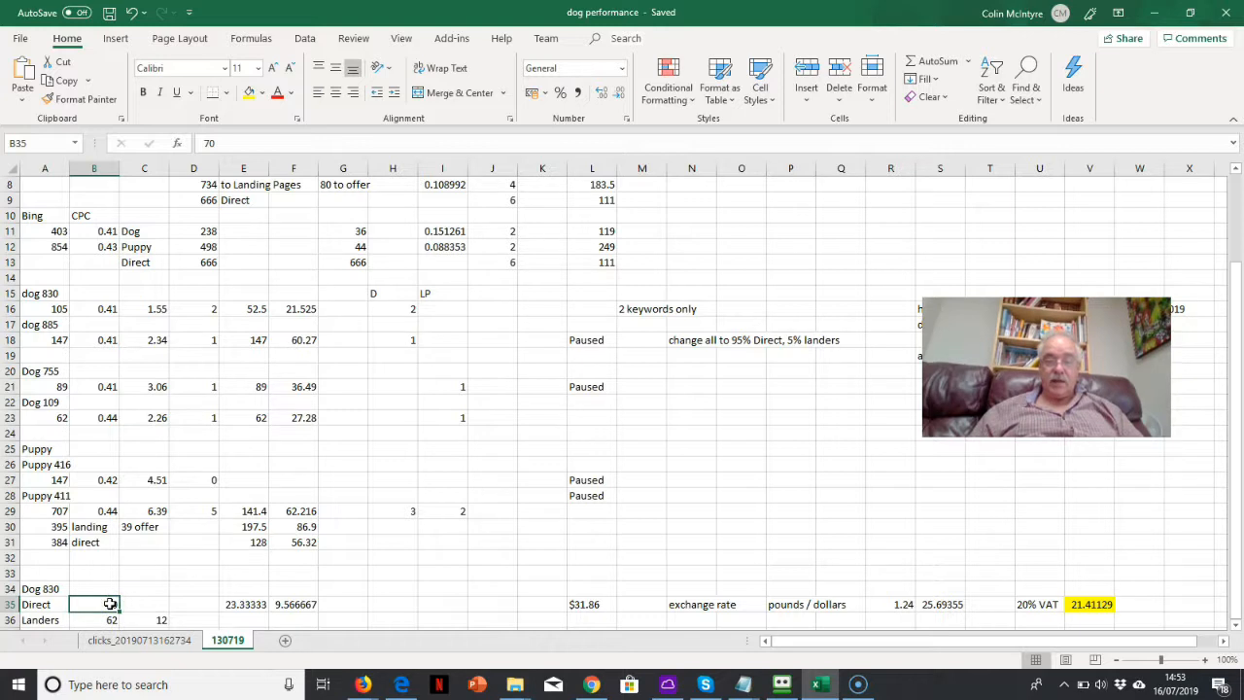
pyautogui.click(249, 604)
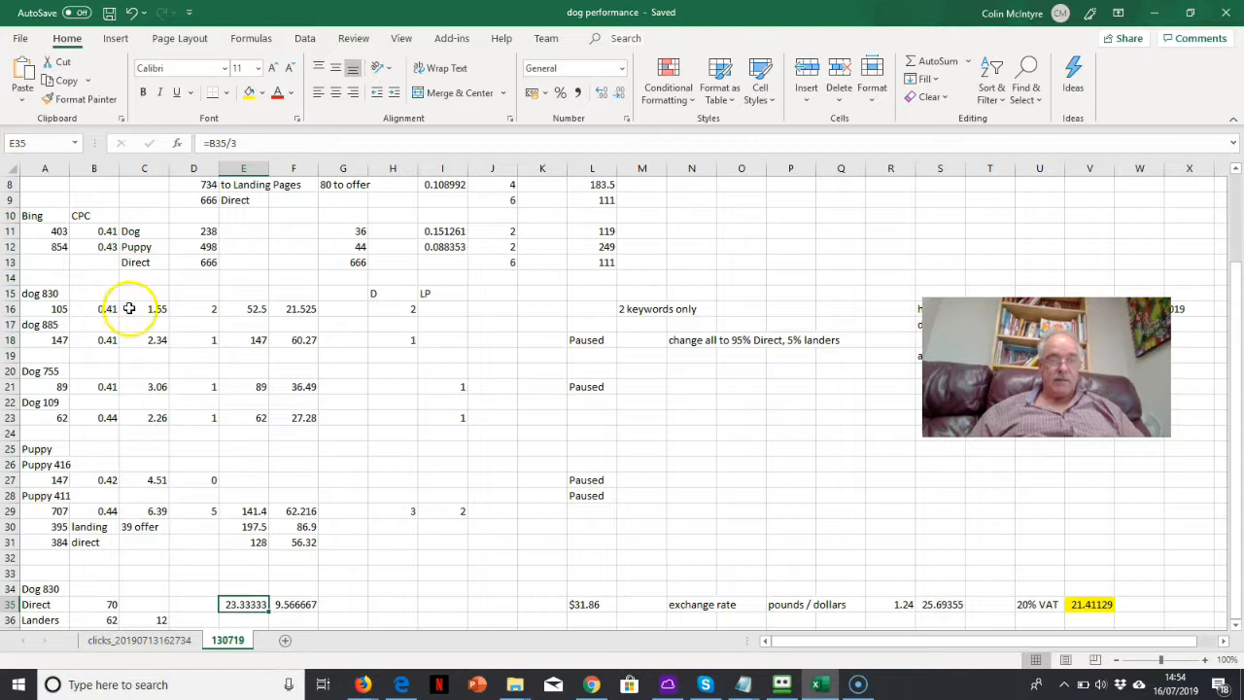
pyautogui.click(304, 605)
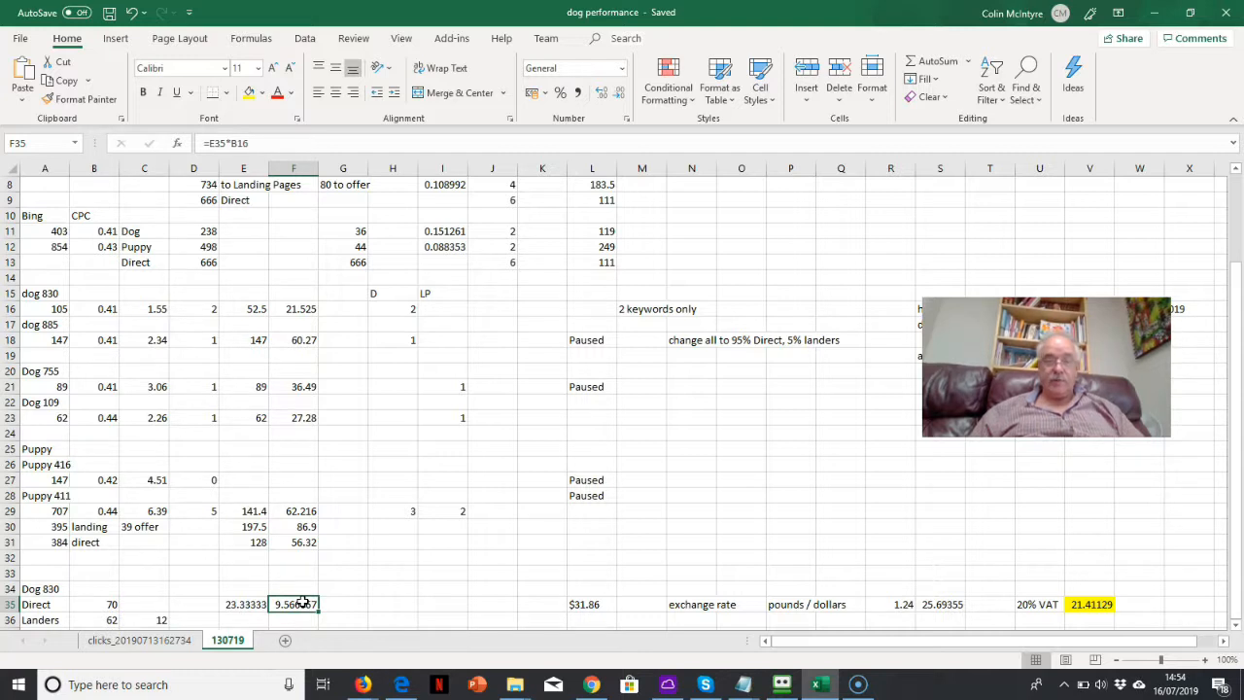
# - Check Dog 109's cost per sale in F23 and look back over the click breakdown and ad group rows
pyautogui.click(309, 420)
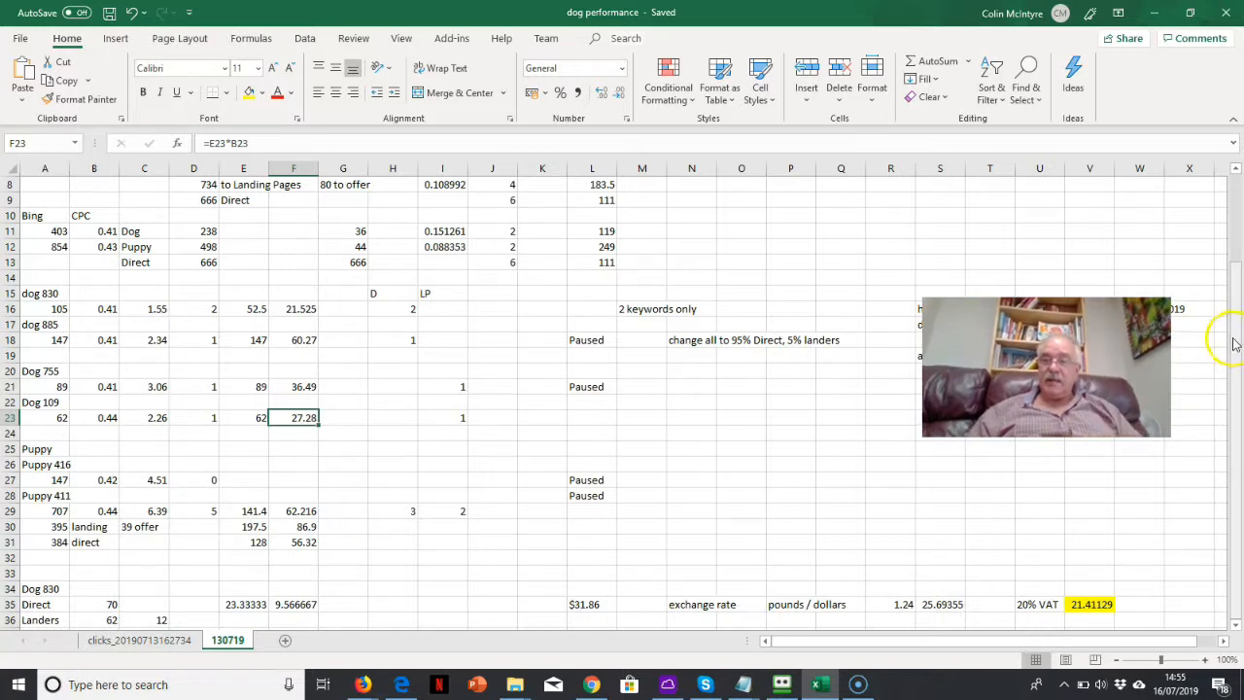
pyautogui.moveTo(1234, 342); pyautogui.dragTo(1228, 262)
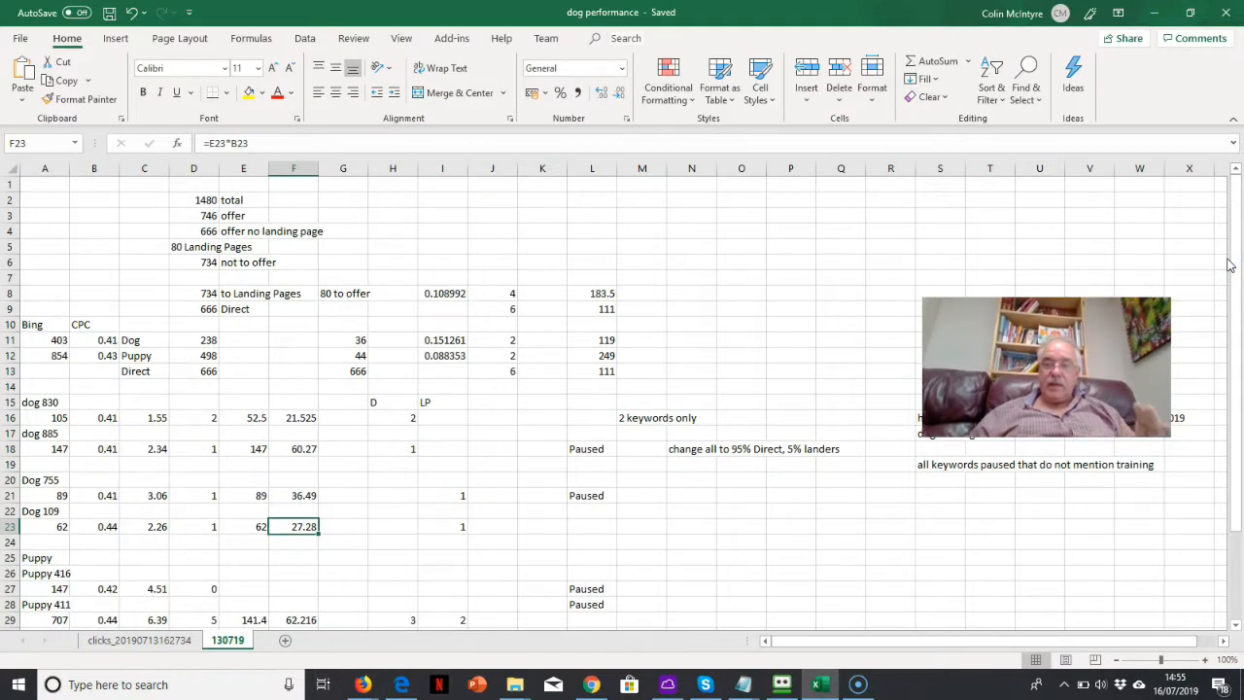
pyautogui.click(904, 509)
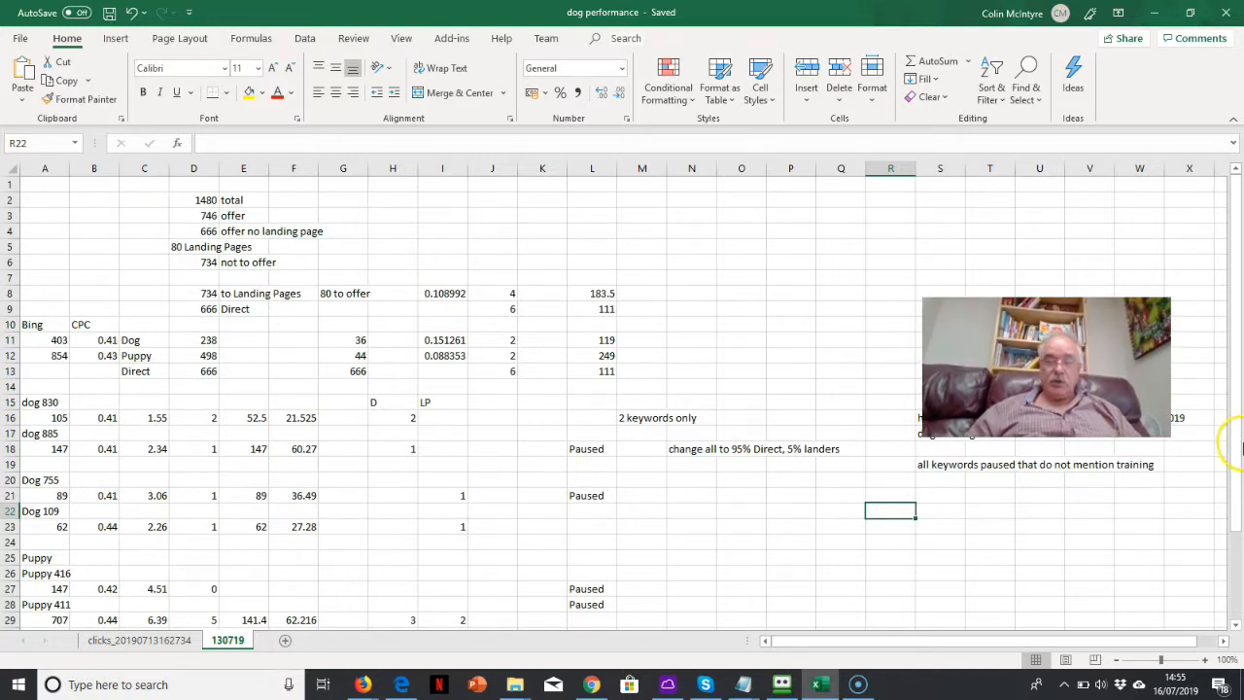
pyautogui.moveTo(1238, 493); pyautogui.dragTo(1240, 549)
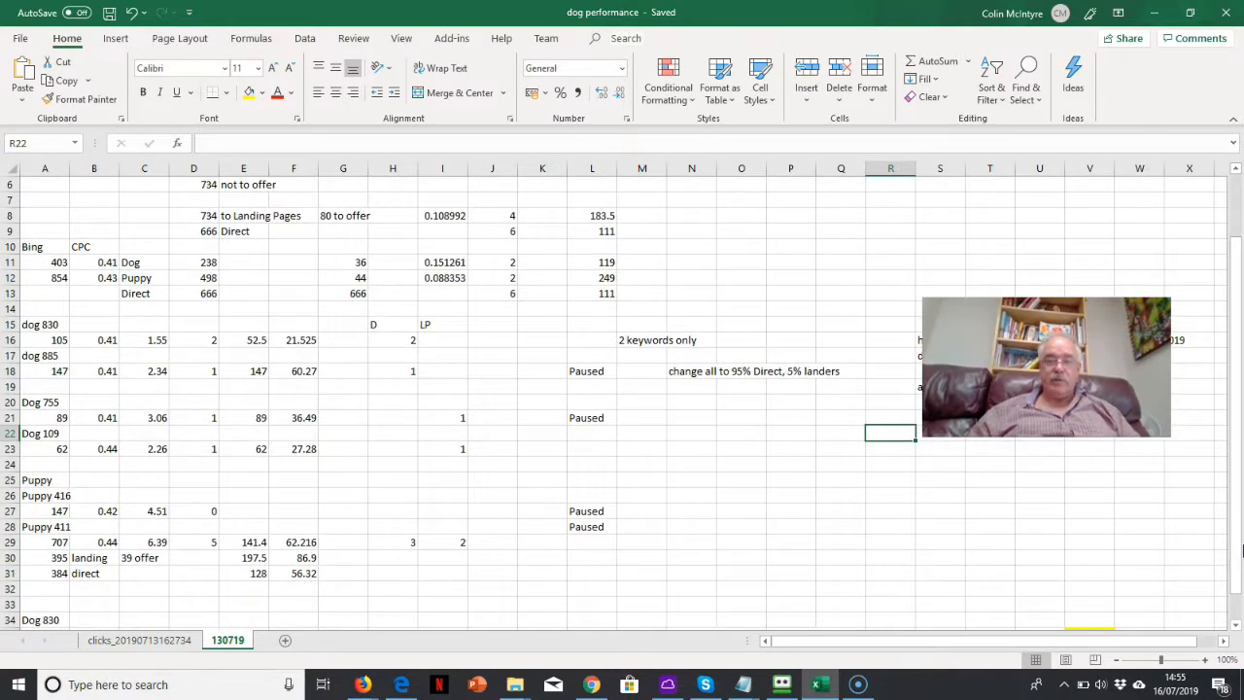